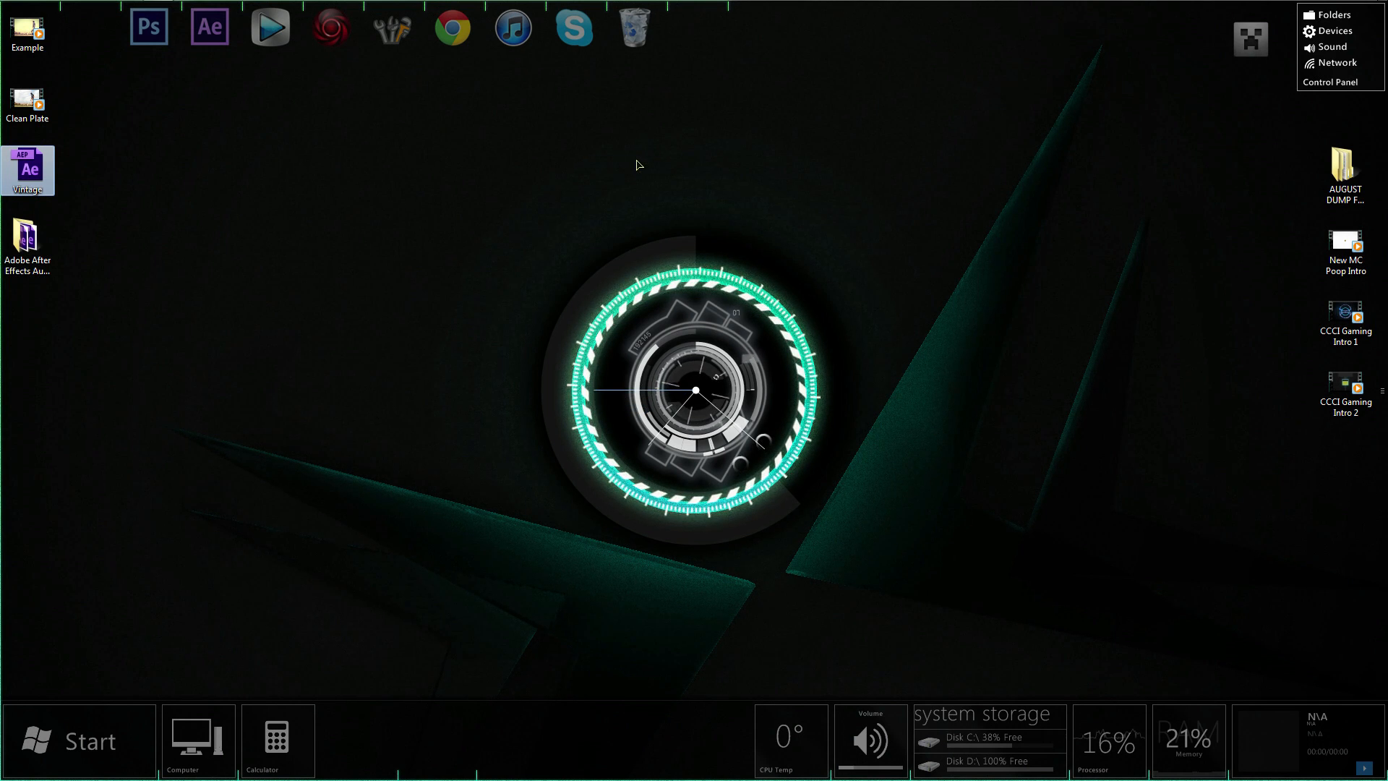
Open After Effects and import the Clean Plate video from the desktop as footage.
click(155, 130)
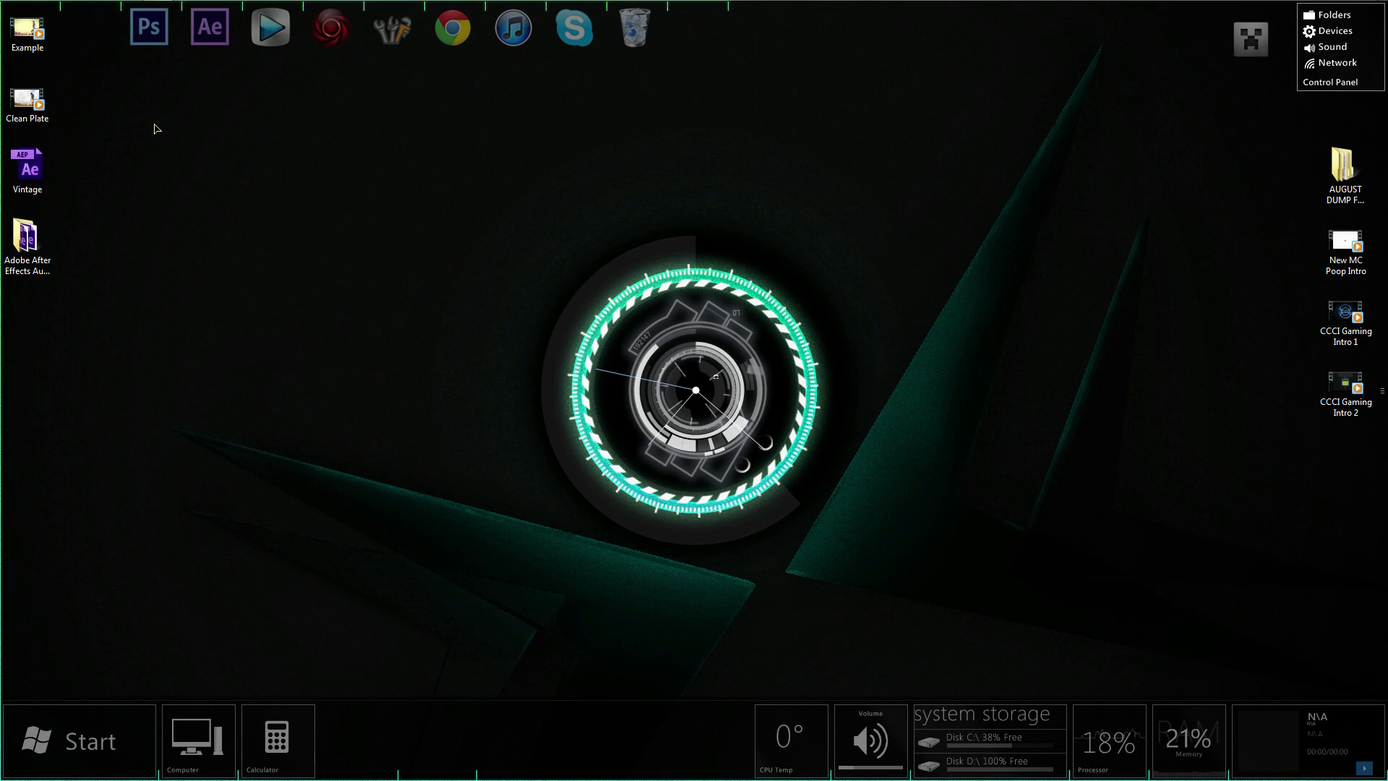
click(165, 12)
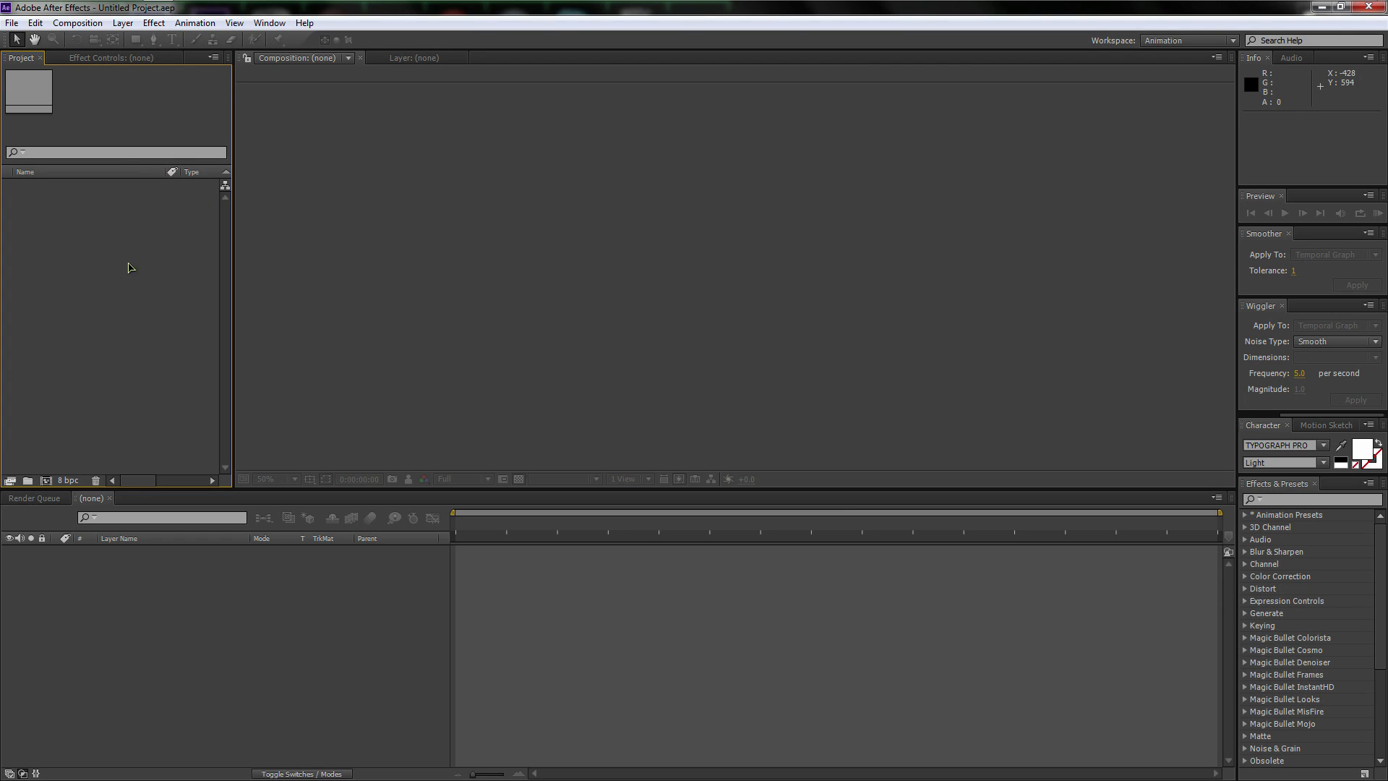
double_click(109, 274)
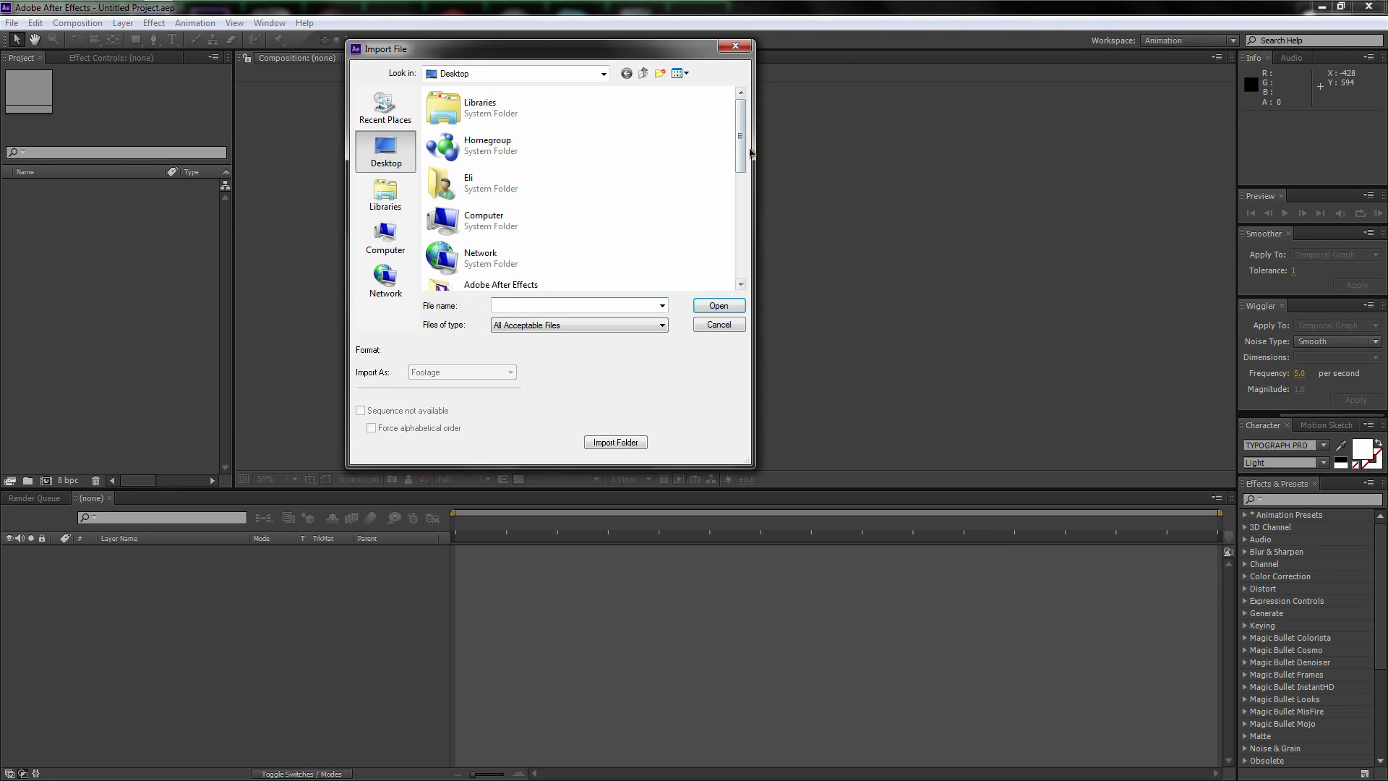
drag(741, 146, 739, 252)
click(486, 156)
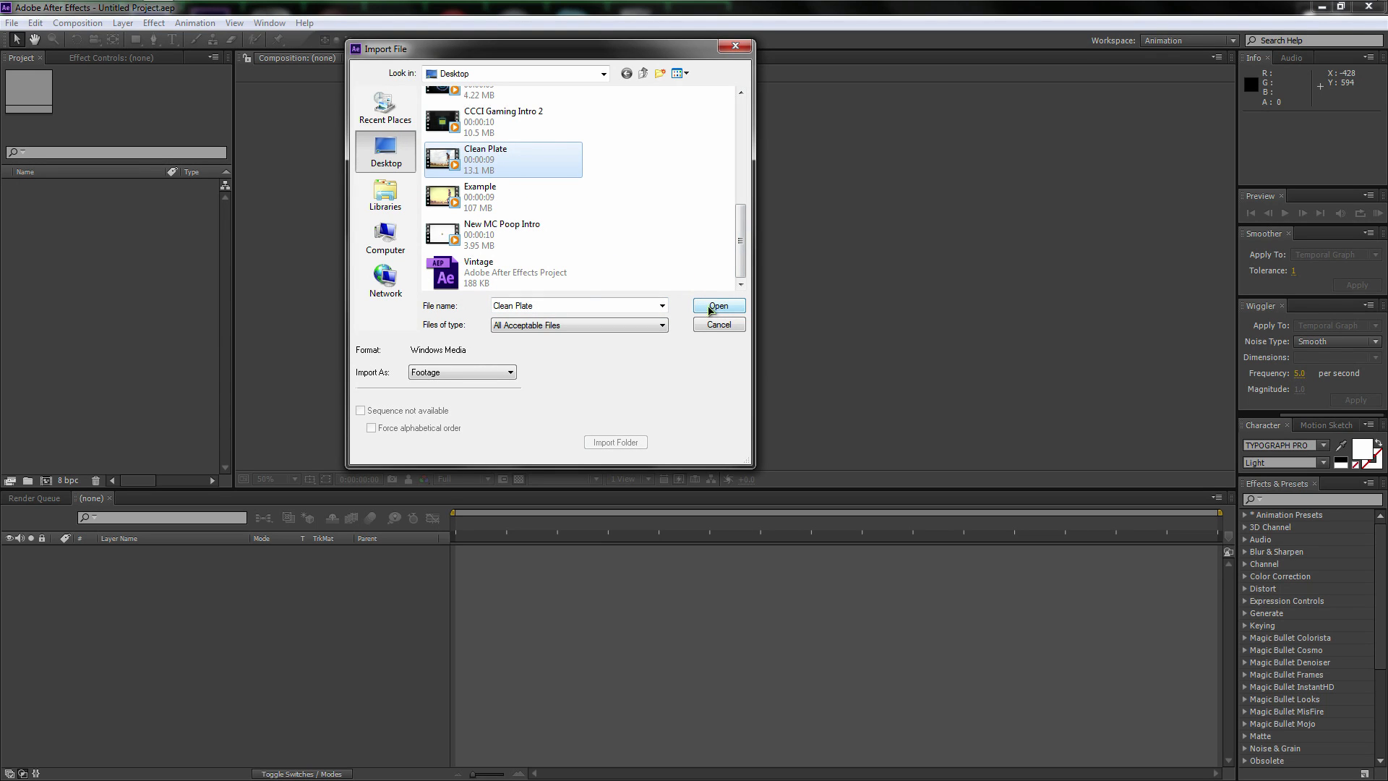
click(710, 310)
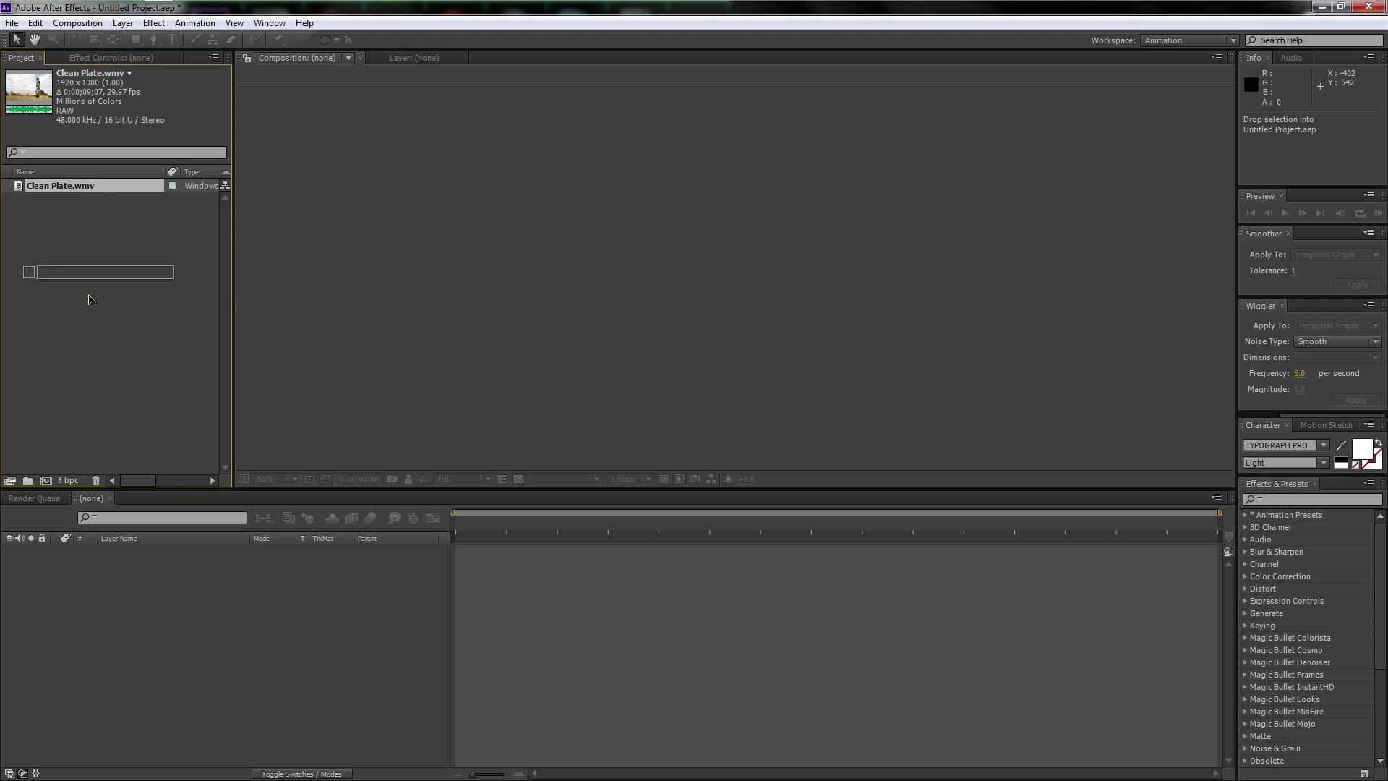
Create a new composition from the Clean Plate.wmv footage and select its layer in the timeline.
drag(89, 299, 46, 481)
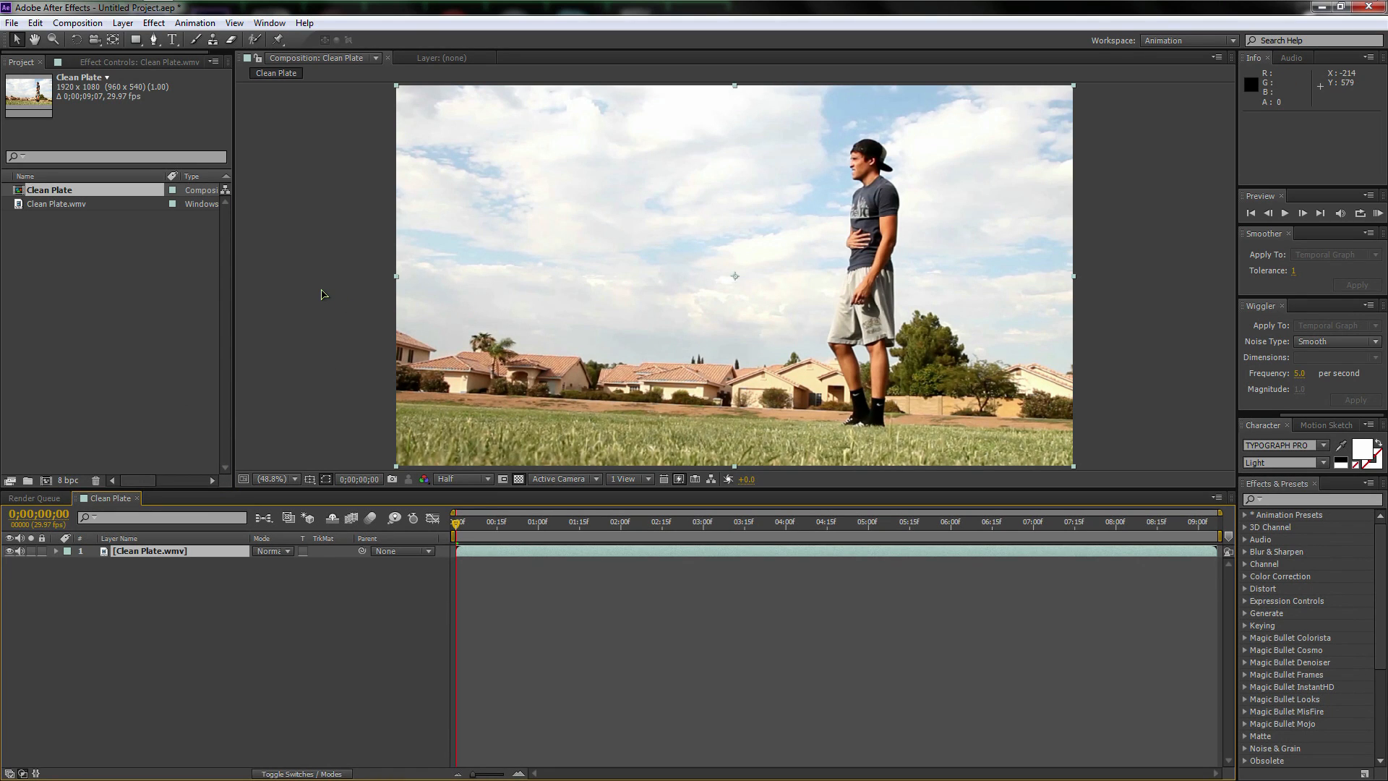
click(322, 291)
click(177, 552)
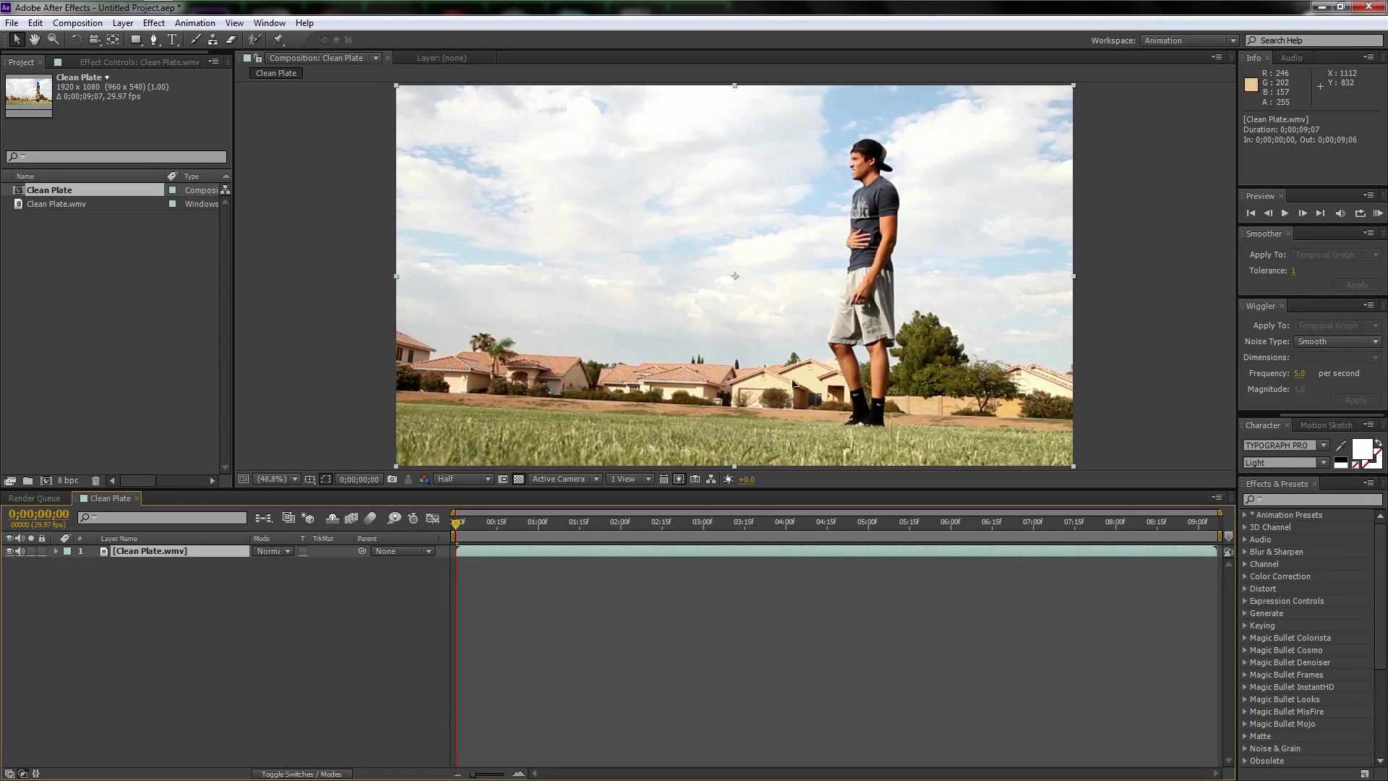
Set the composition preview resolution to Full.
key(period)
key(period)
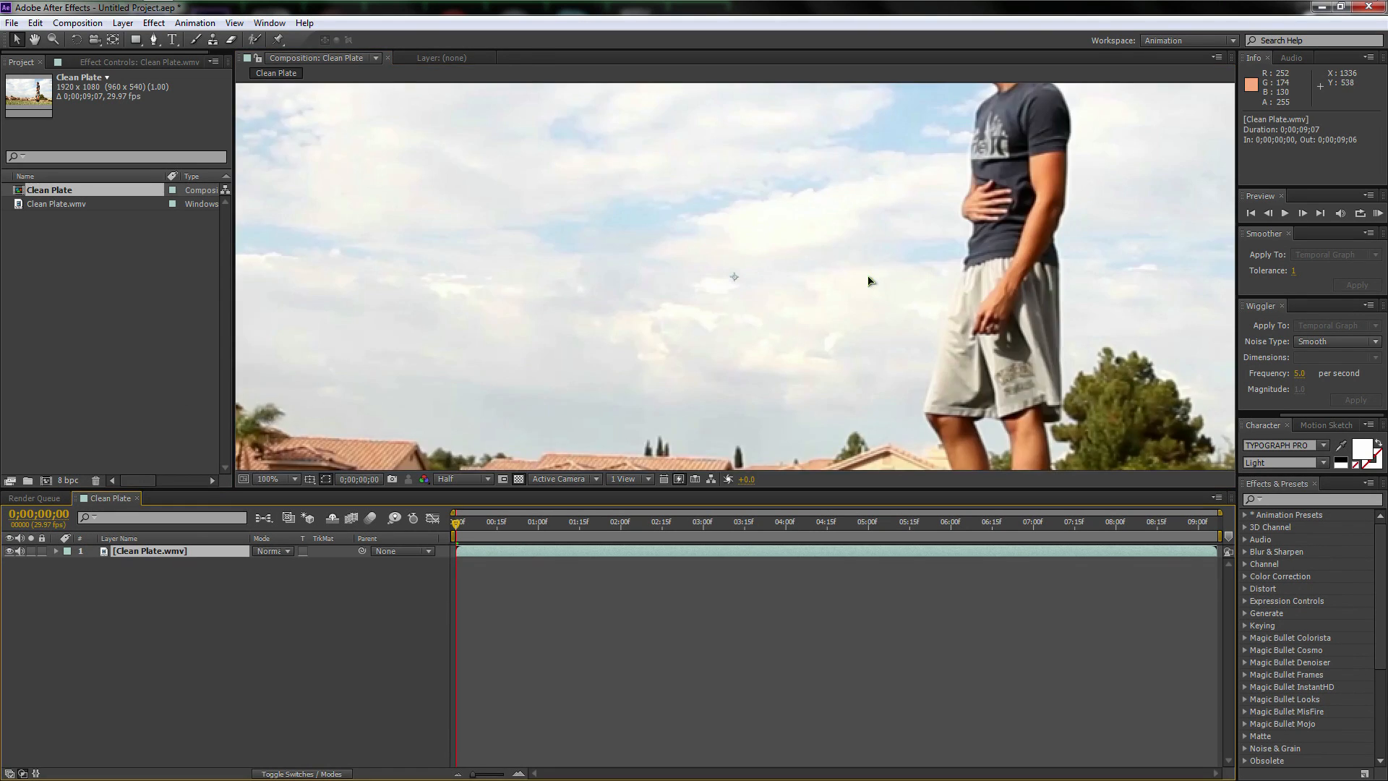
key(comma)
click(460, 480)
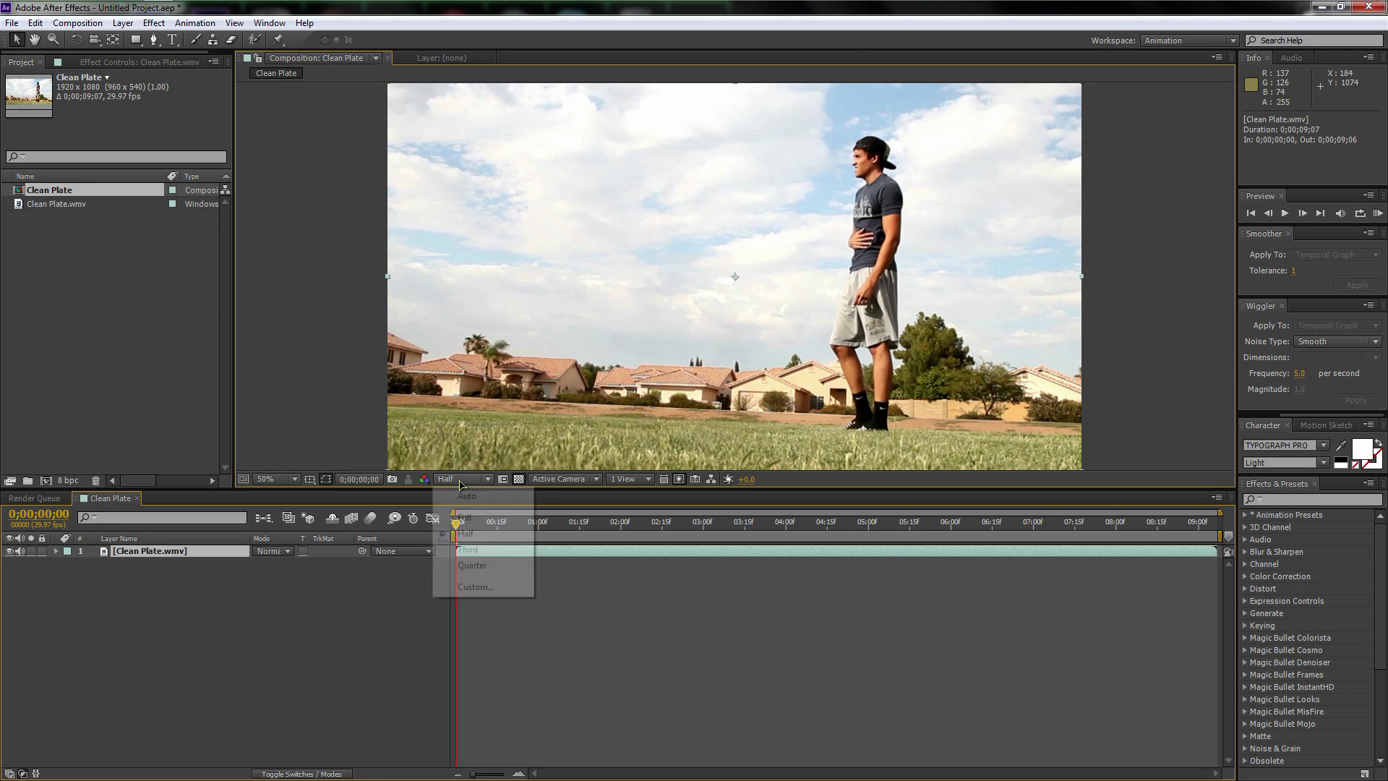
click(465, 517)
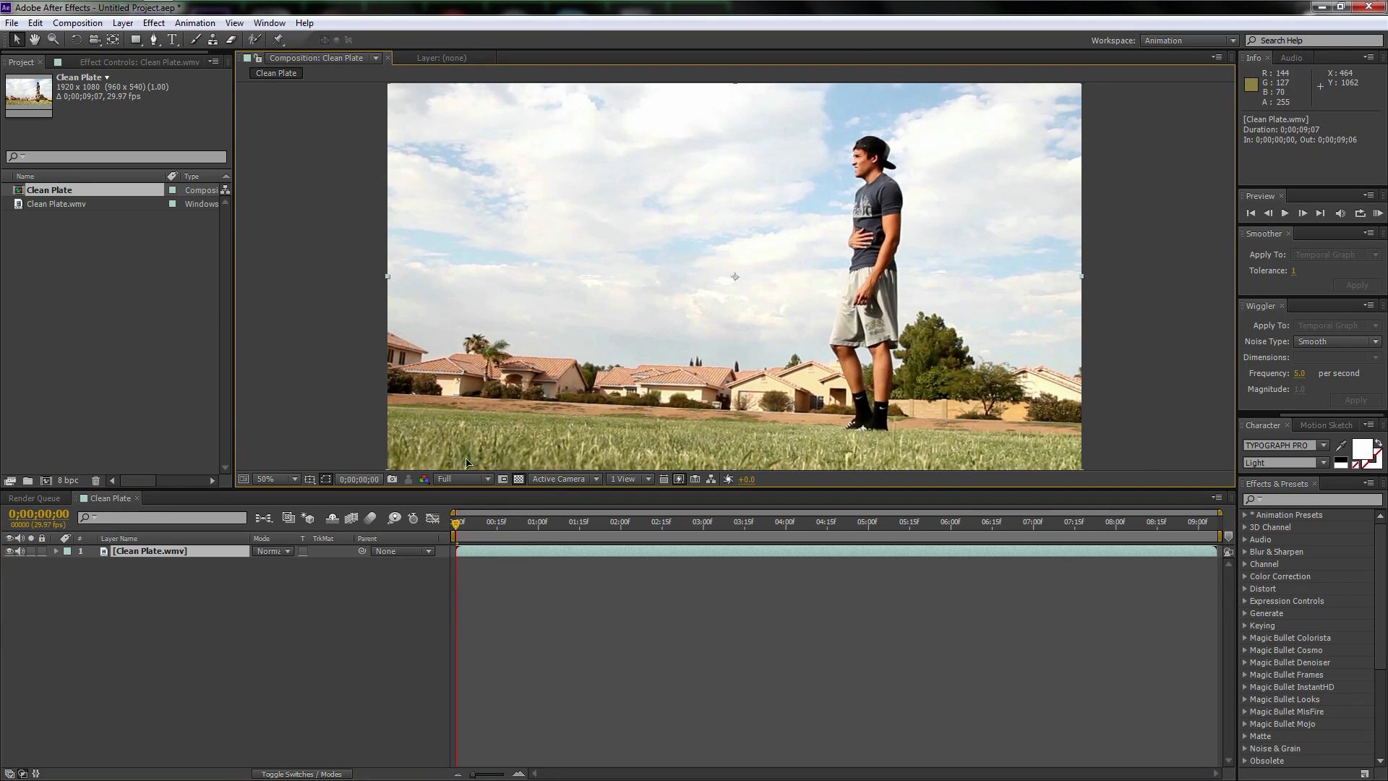
key(period)
key(period)
key(comma)
key(comma)
Add five adjustment layers above the Clean Plate.wmv layer.
click(174, 574)
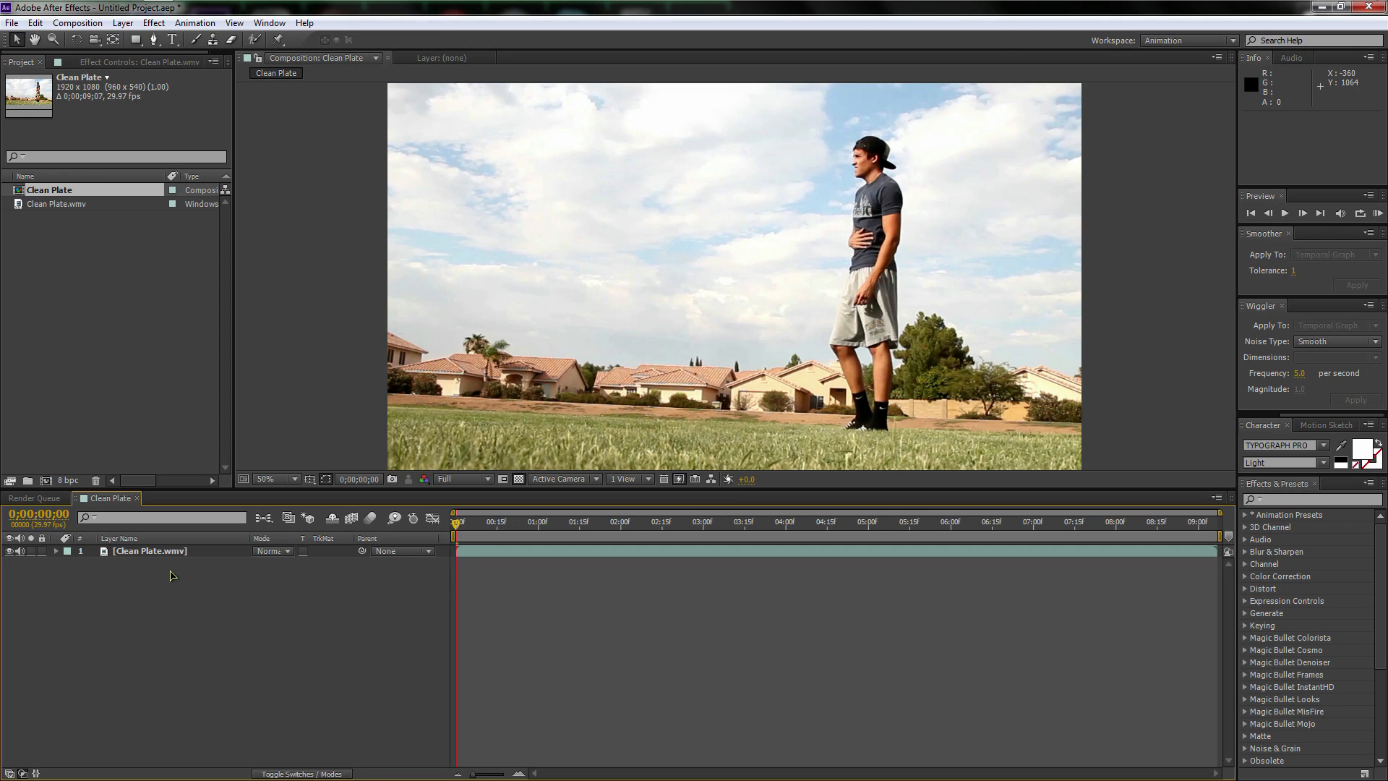
key(ctrl+alt+y)
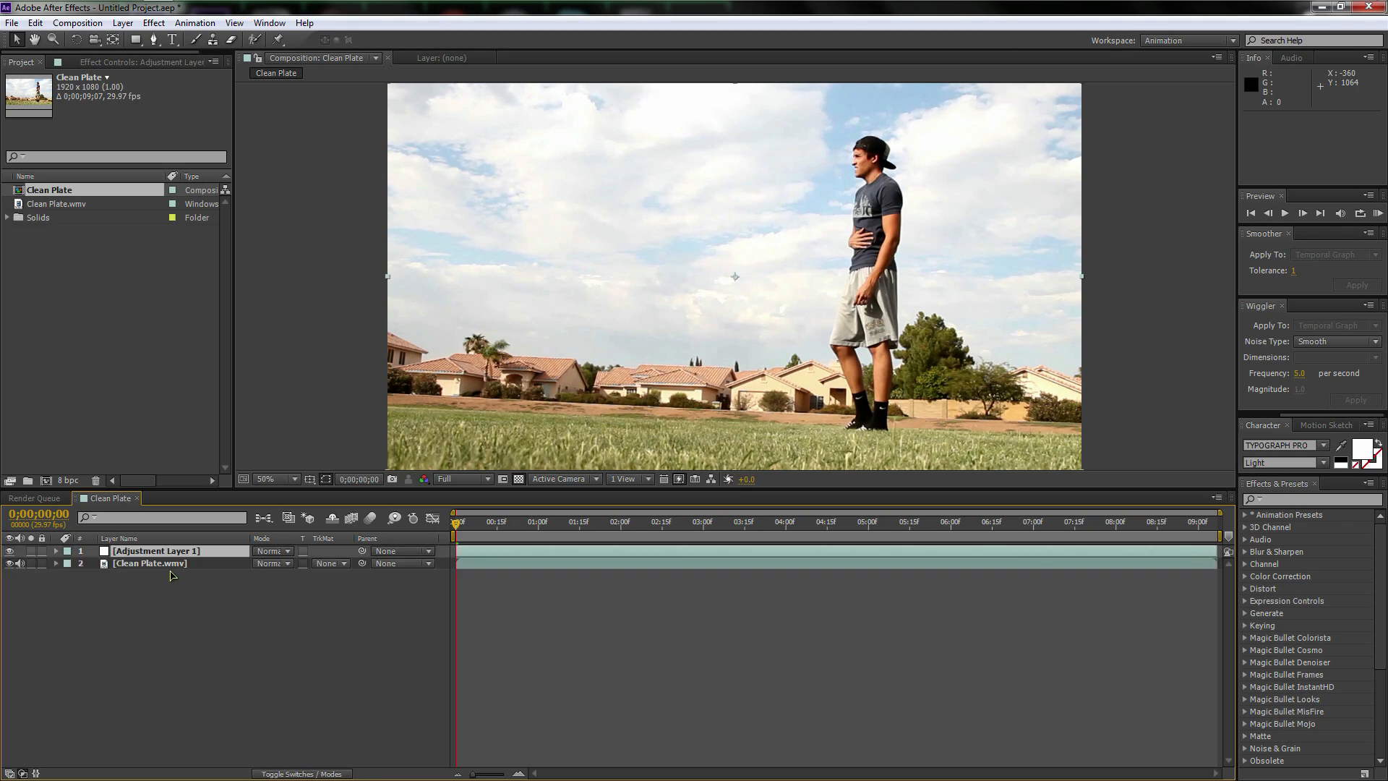
key(ctrl+alt+y)
key(ctrl+alt+y)
key(ctrl+alt+y)
key(ctrl+alt+y)
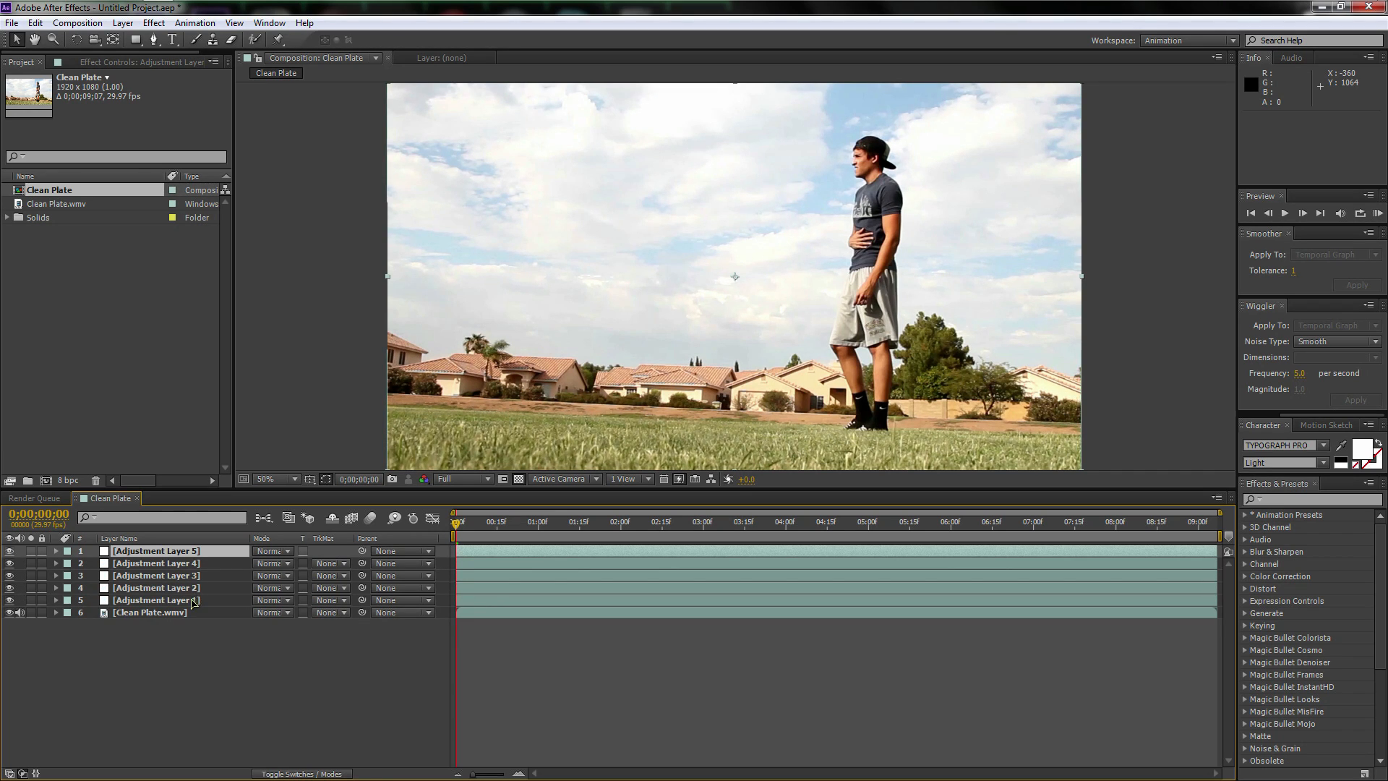
Rename Adjustment Layer 1 as Sat and Adjustment Layer 2 as Con.
click(194, 601)
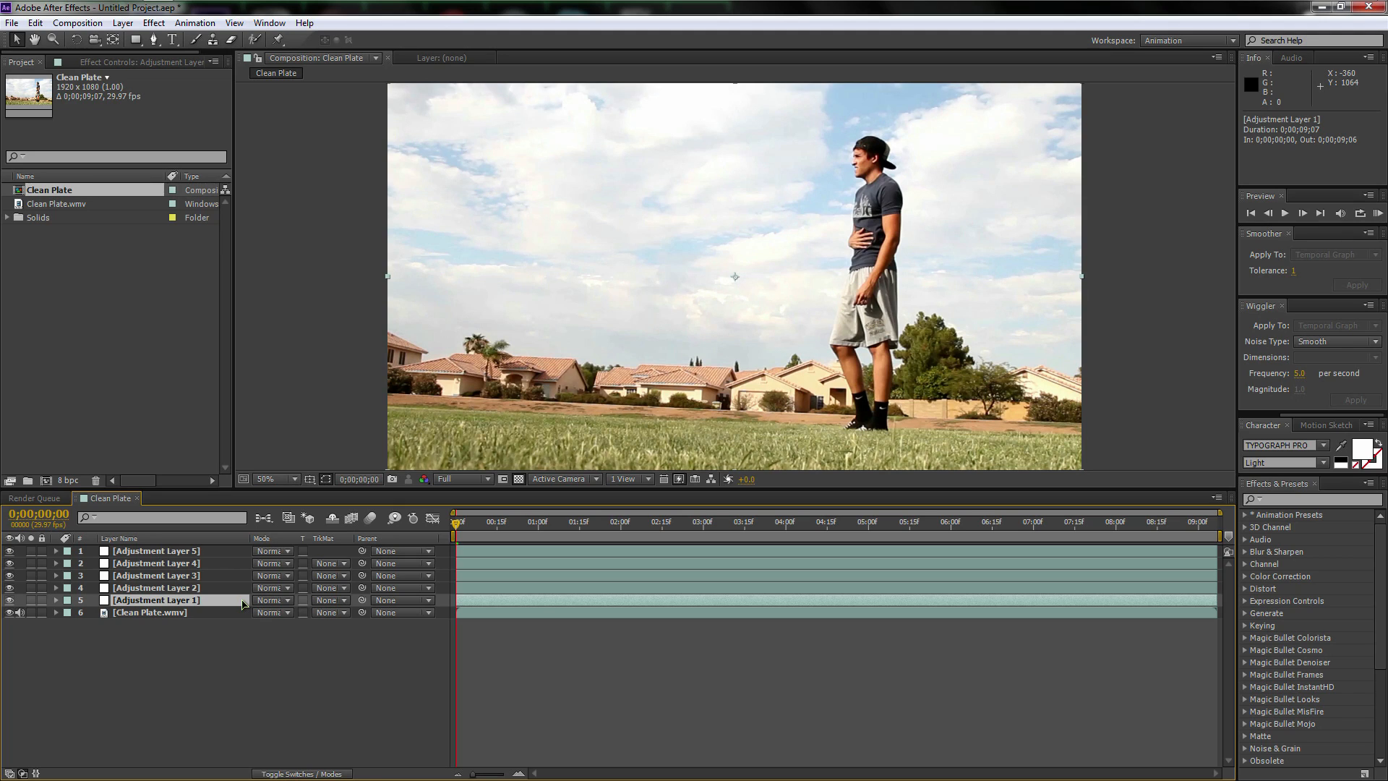
key(Return)
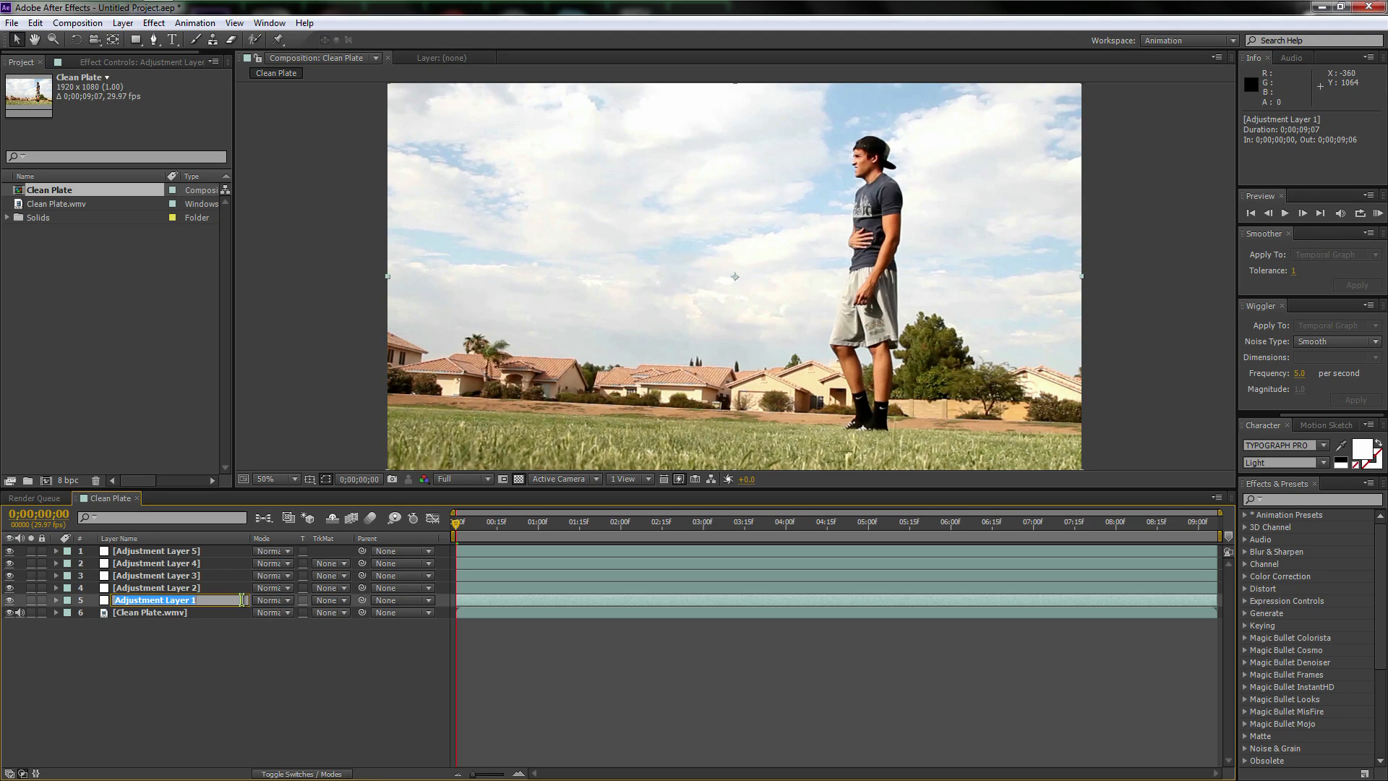
text(Sat)
click(204, 592)
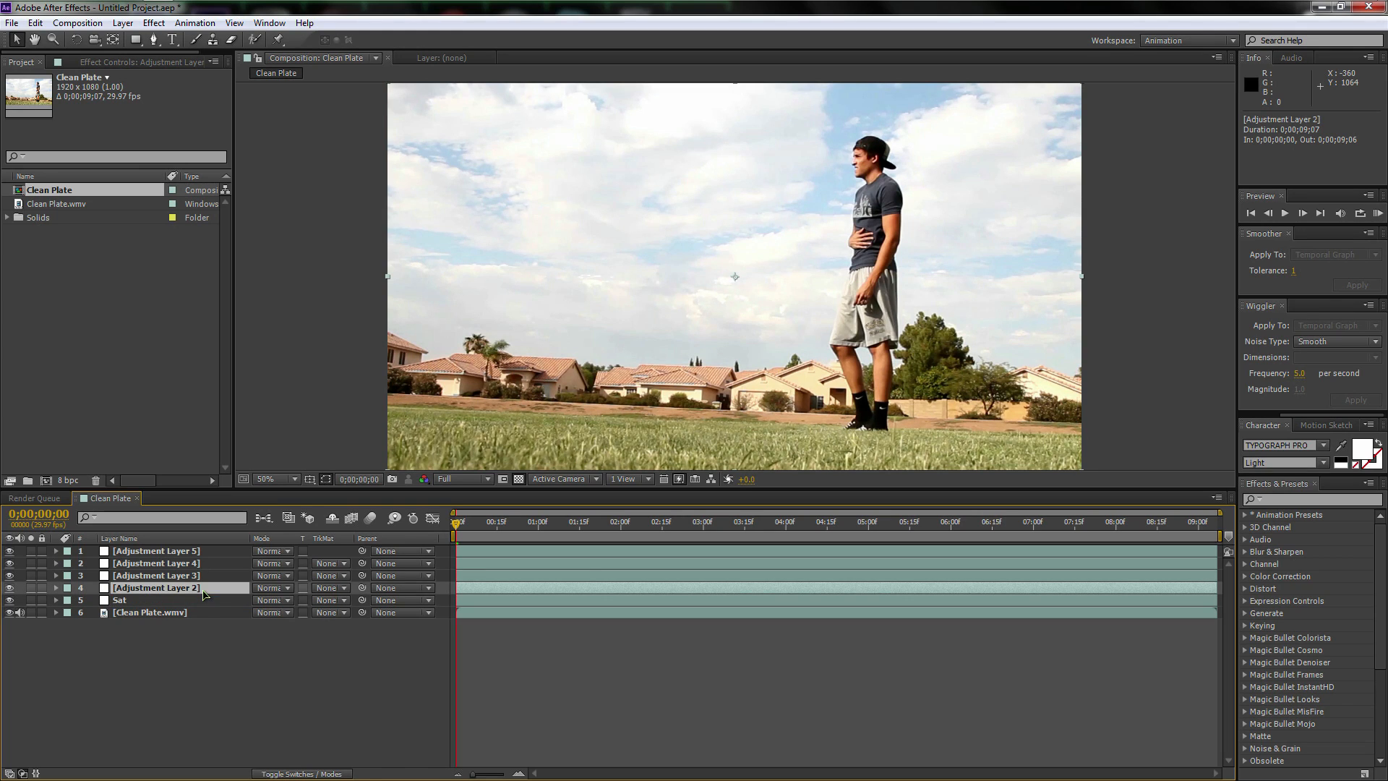
key(Return)
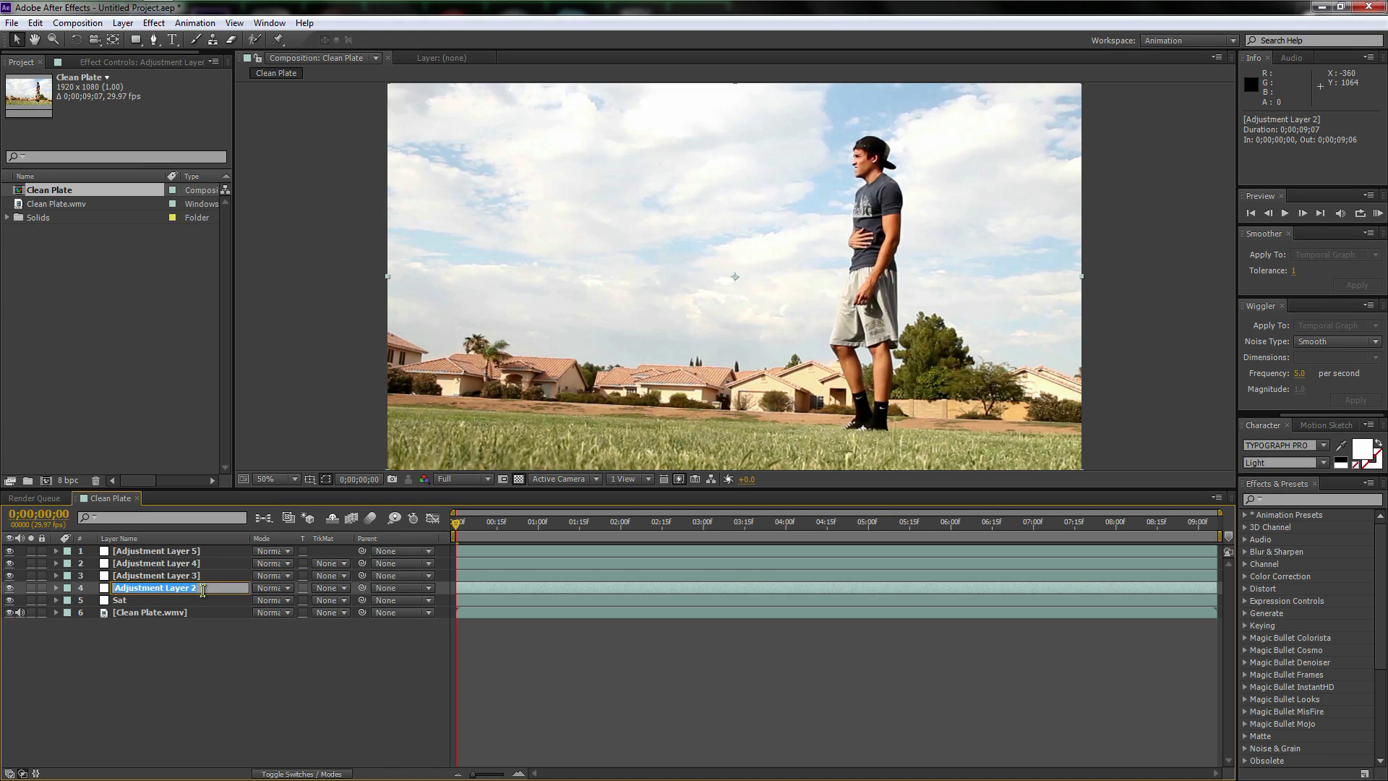
text(Con)
Rename Adjustment Layer 3 as Cur and Adjustment Layer 4 as Blur.
click(195, 579)
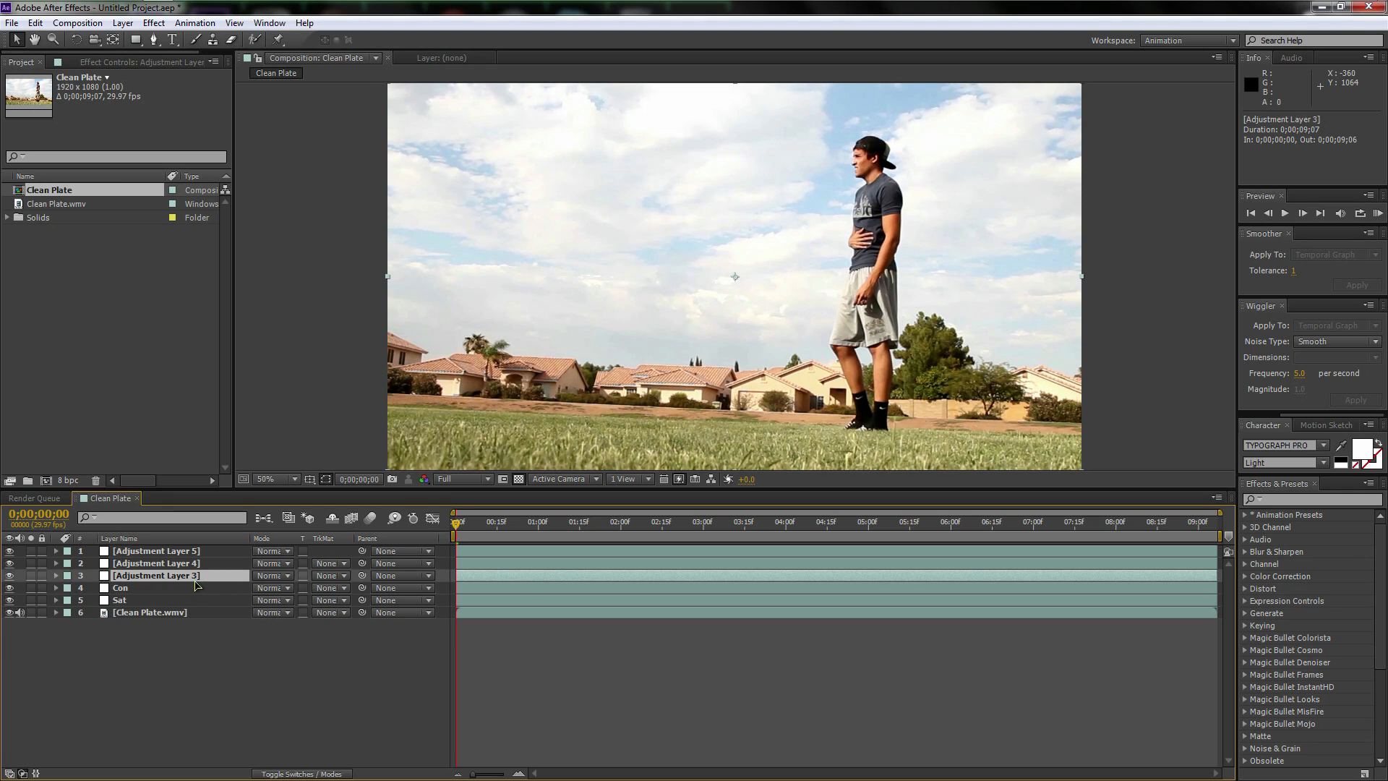
key(Return)
text(Cur)
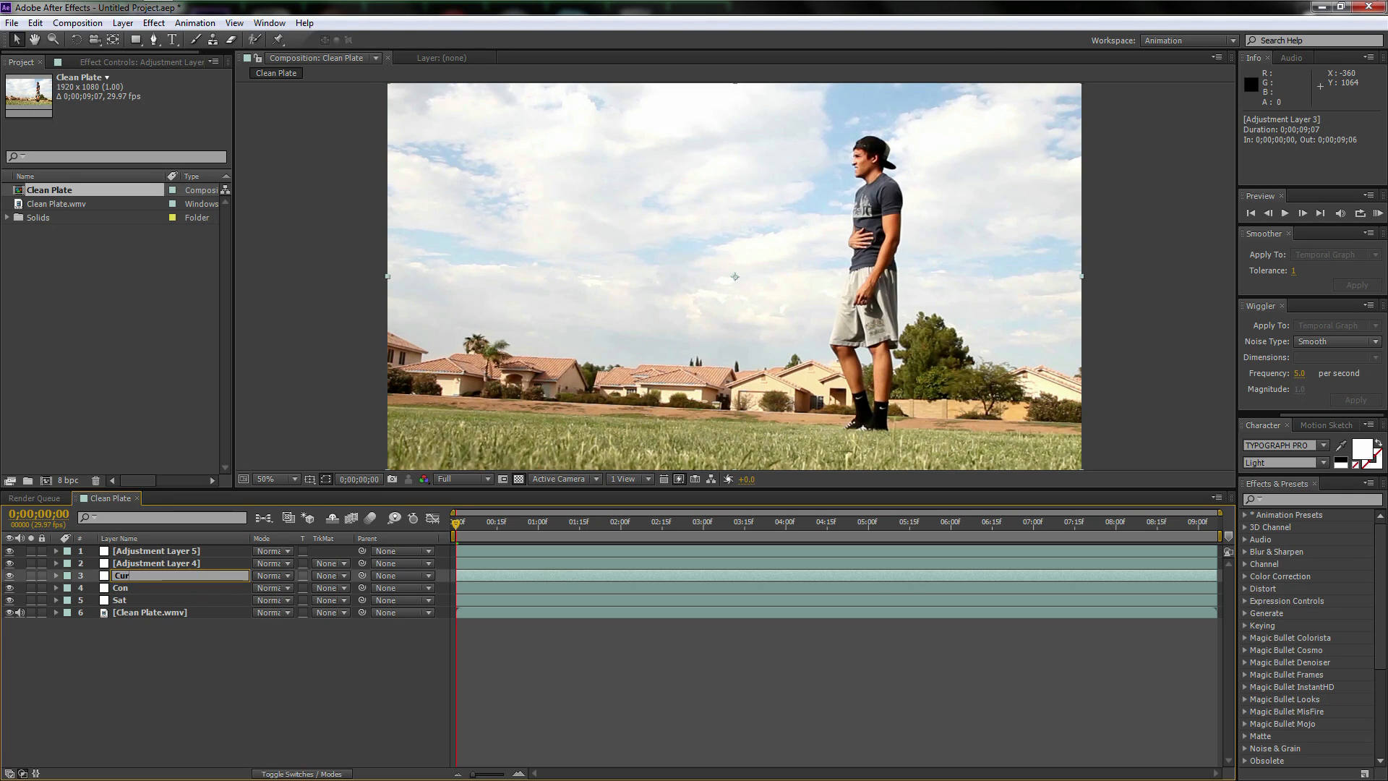
click(198, 565)
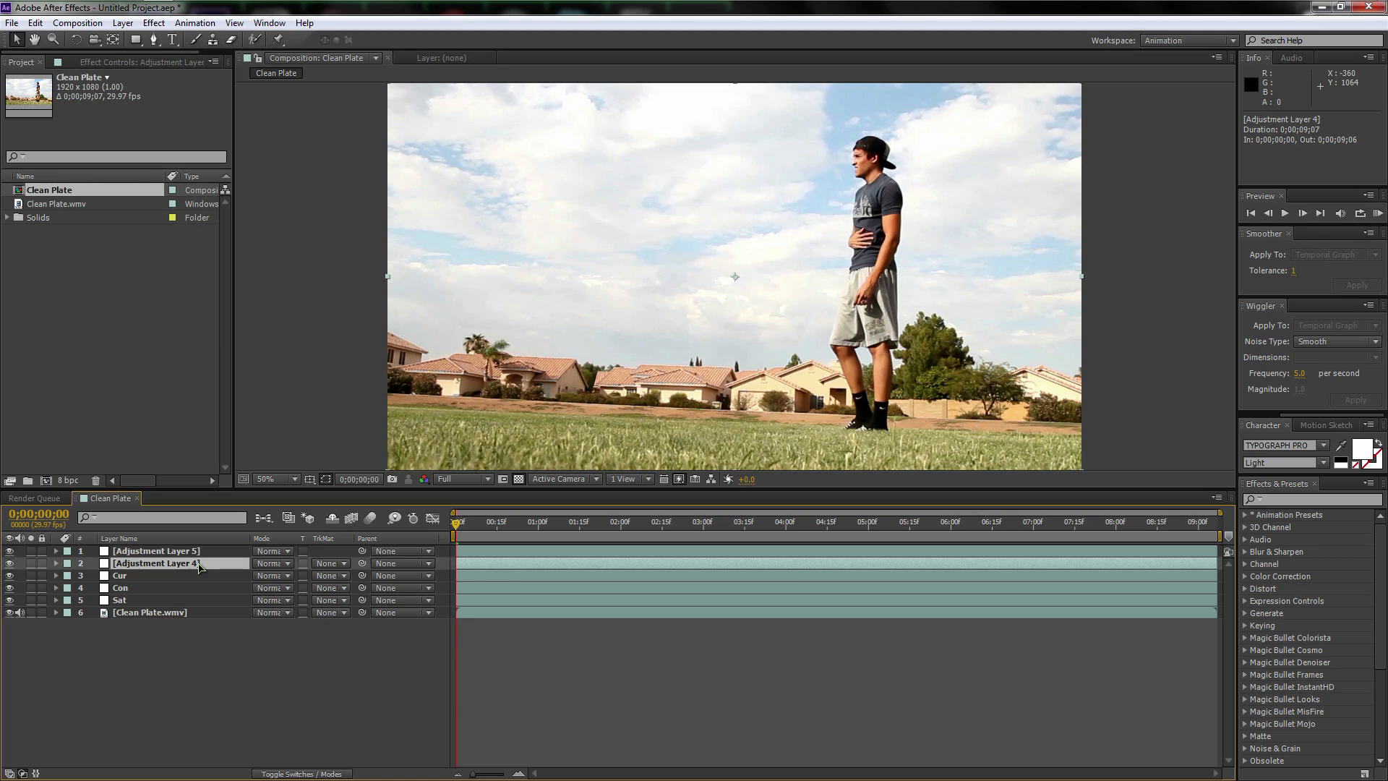
key(Return)
text(Blu)
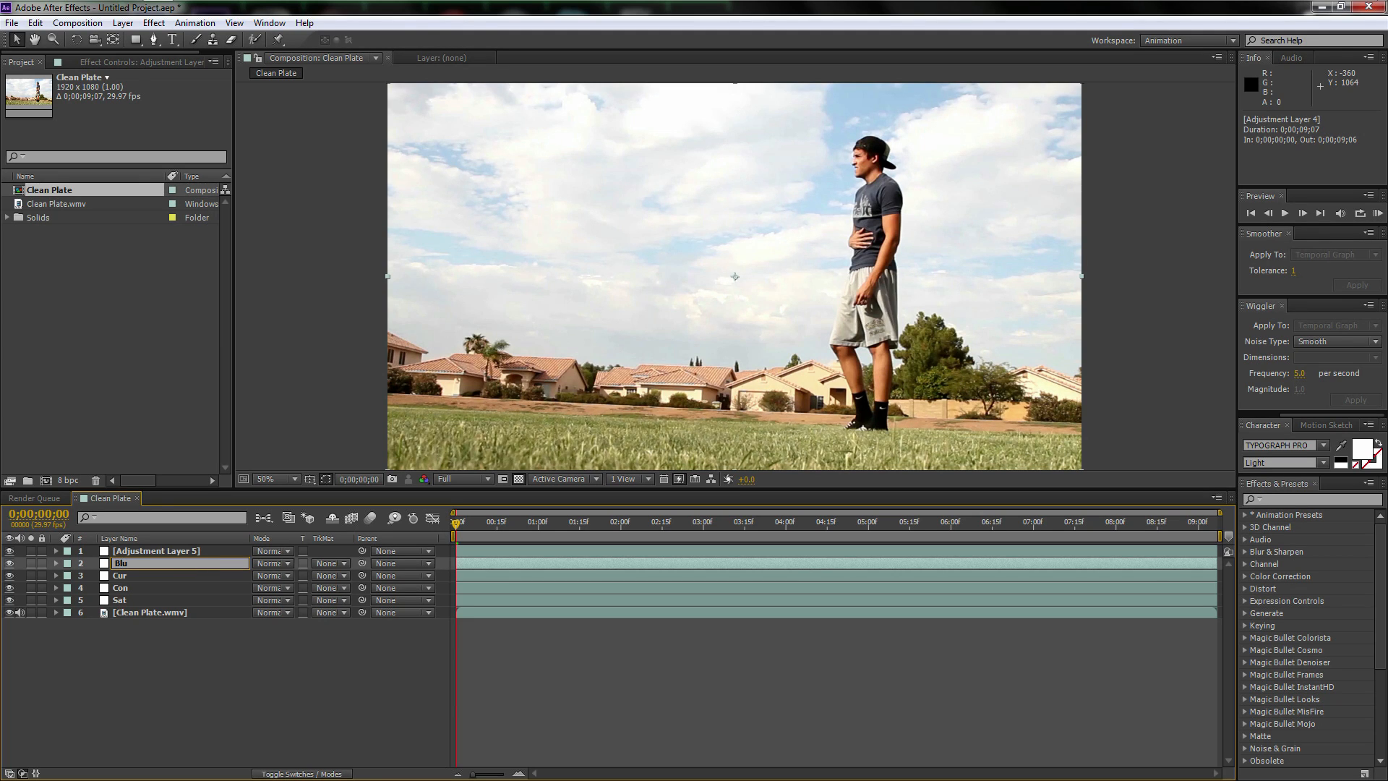
text(r)
key(Return)
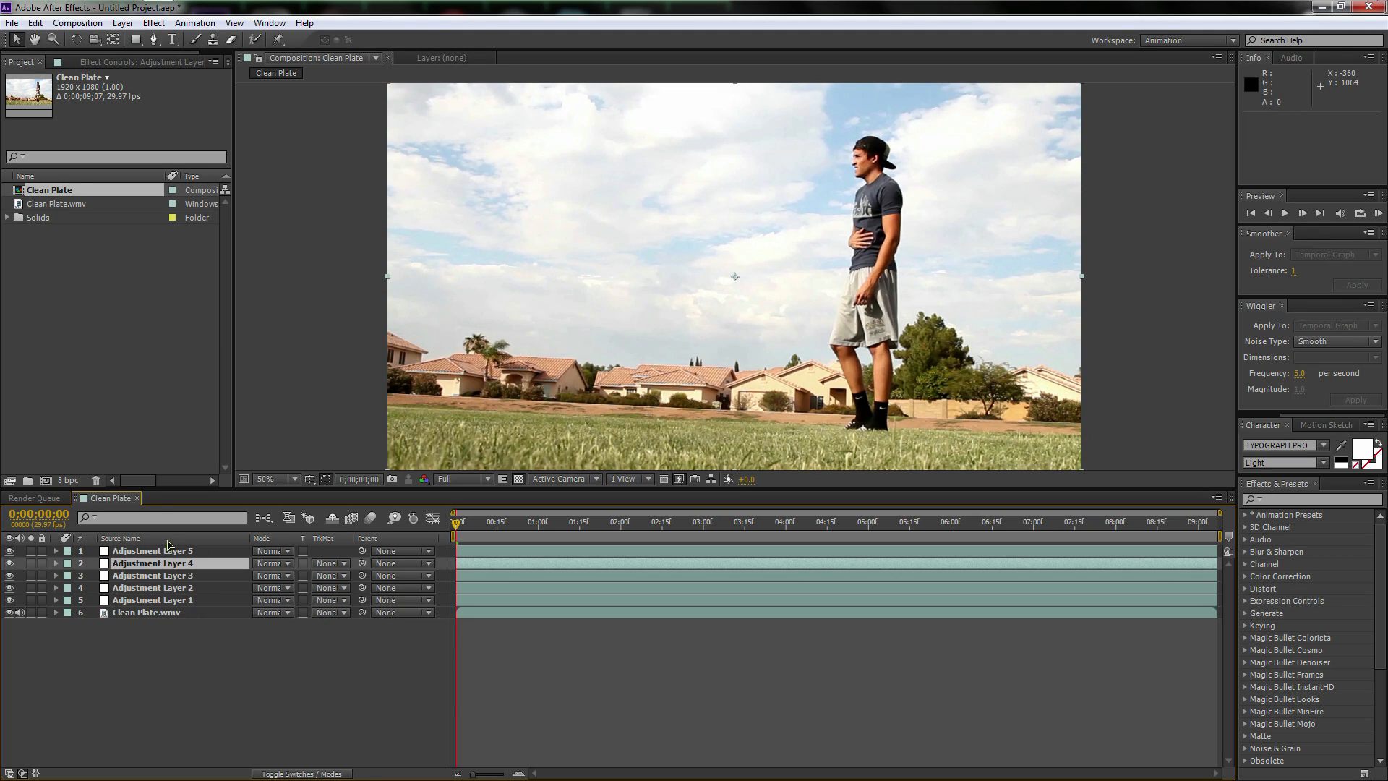
Rename Adjustment Layer 5 as Grain.
click(166, 552)
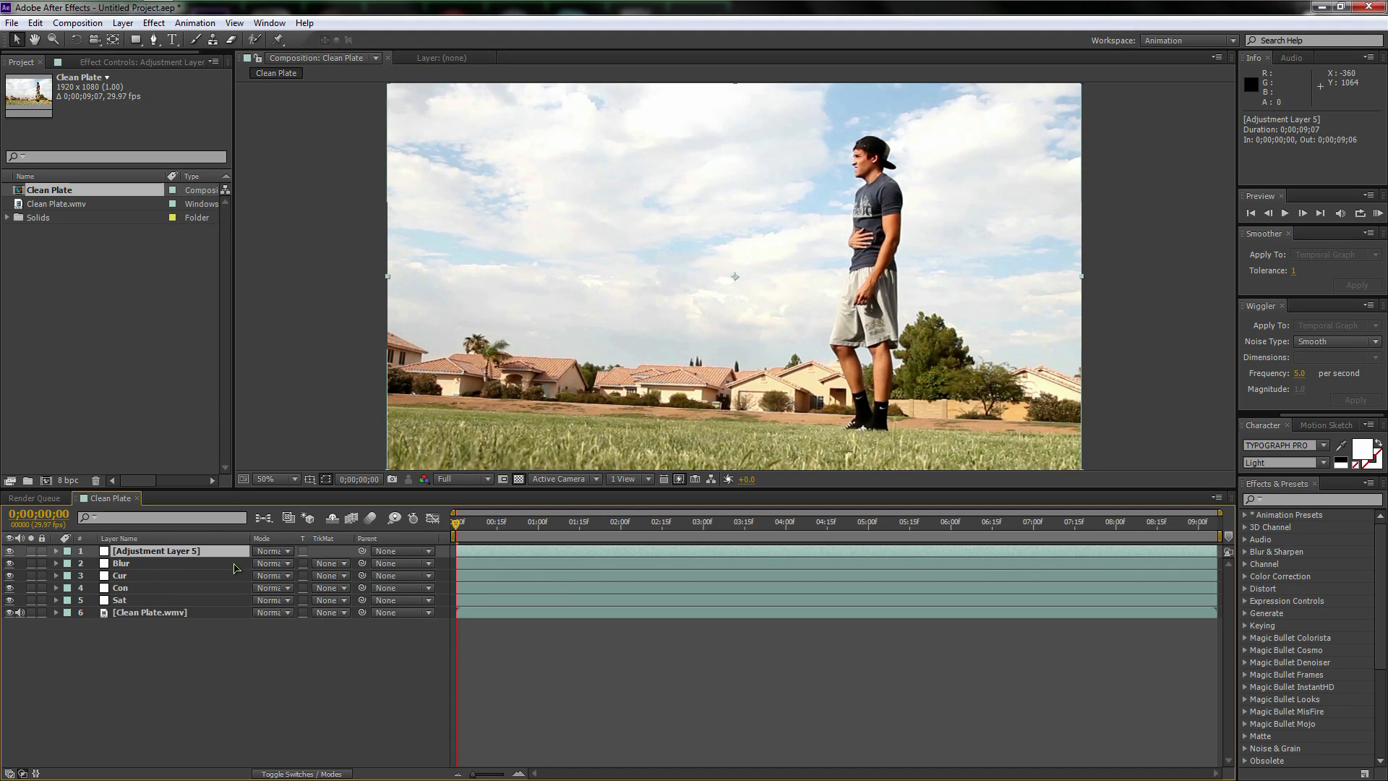
key(Return)
text(Gr)
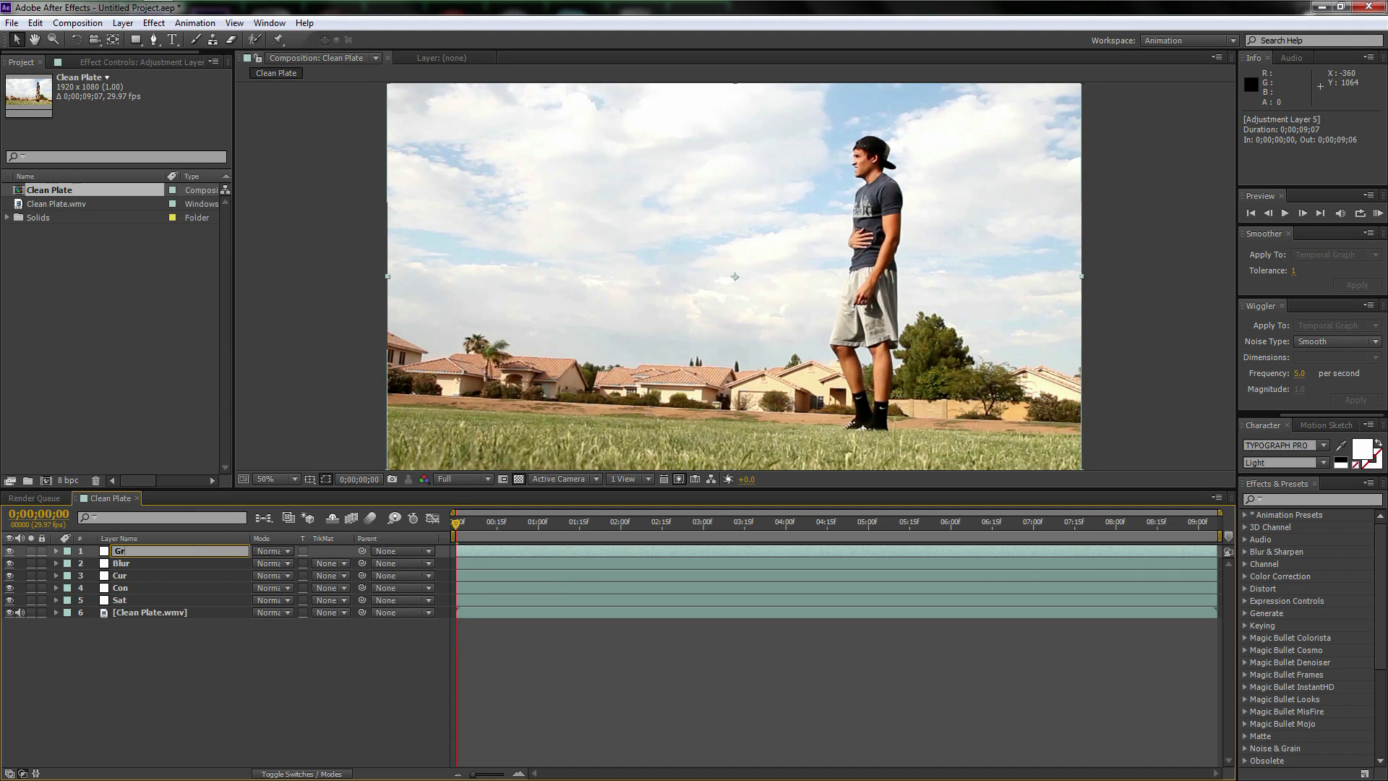
text(ain)
key(Return)
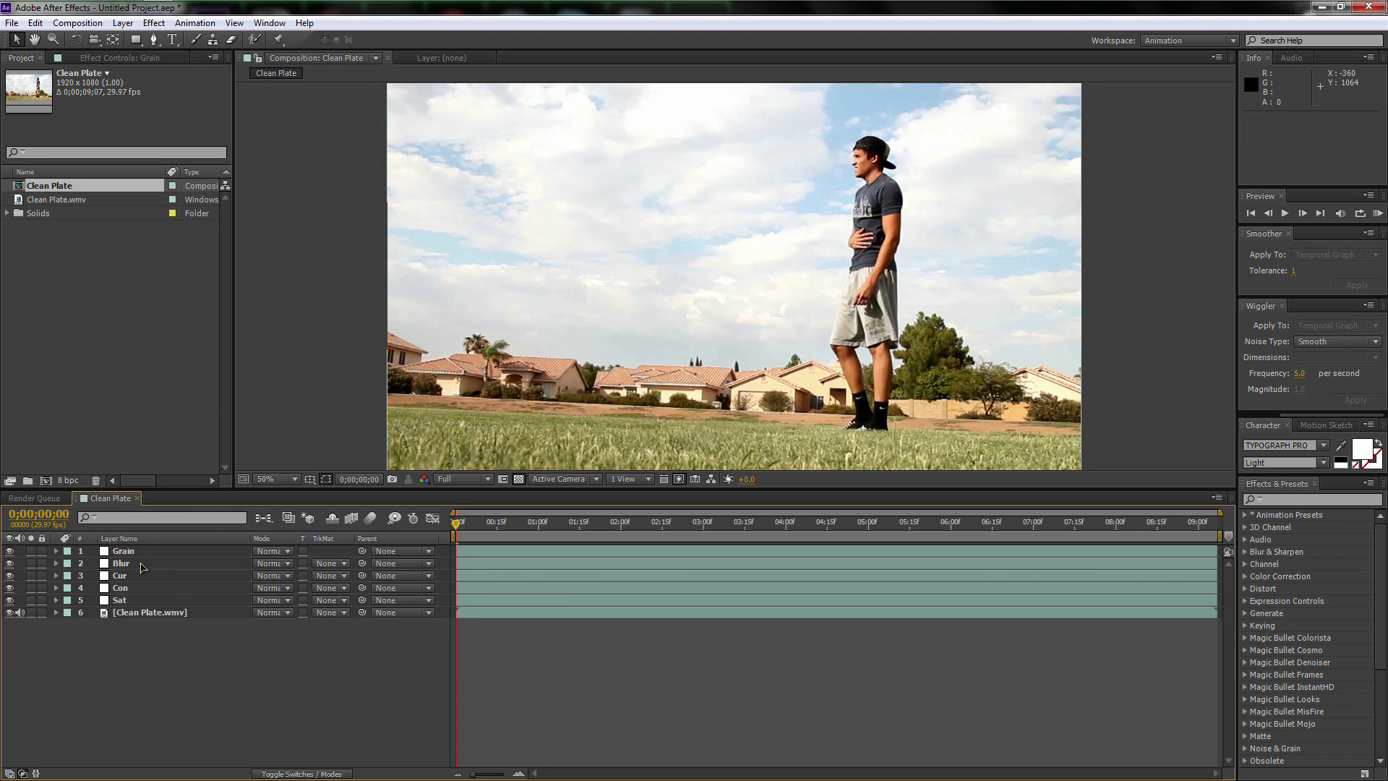
Search the effects for "sat" and apply Hue/Saturation to the Sat adjustment layer.
click(126, 602)
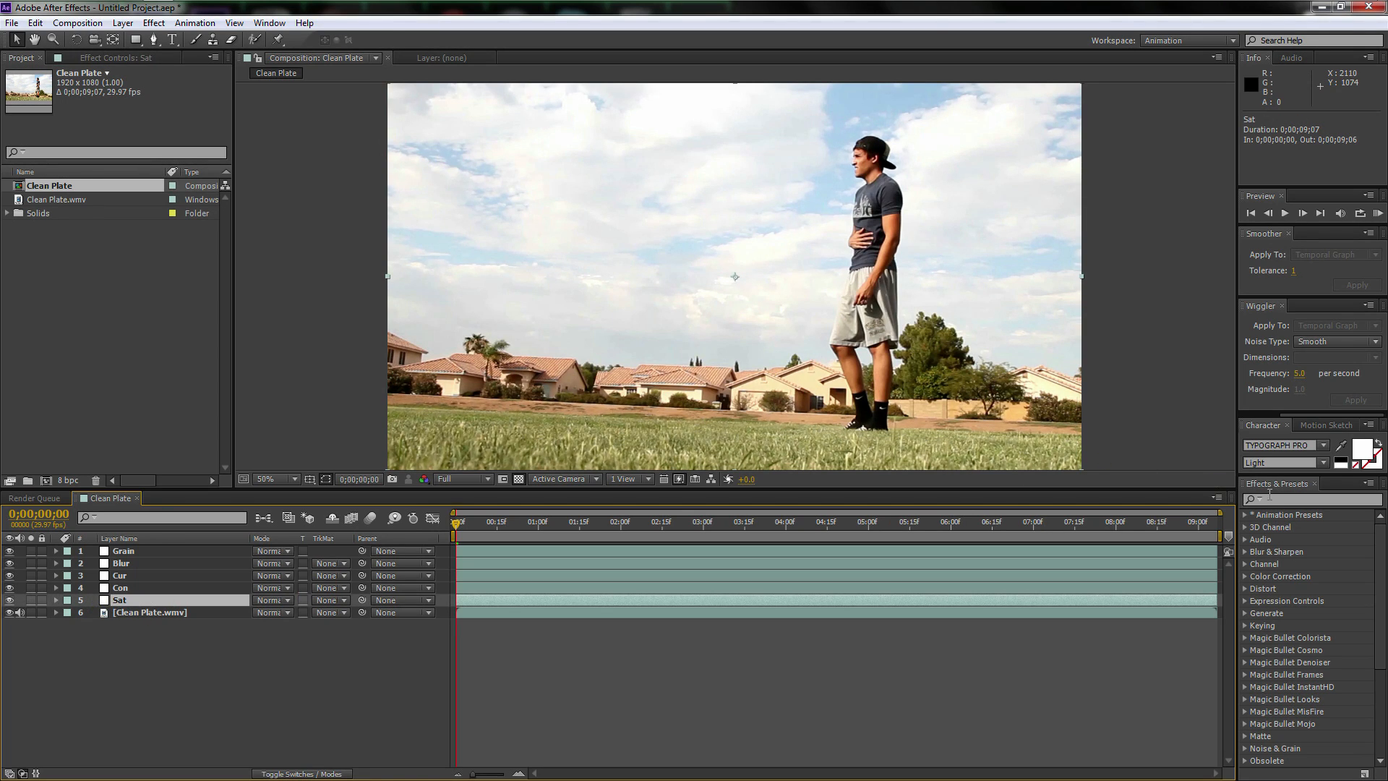
click(1272, 498)
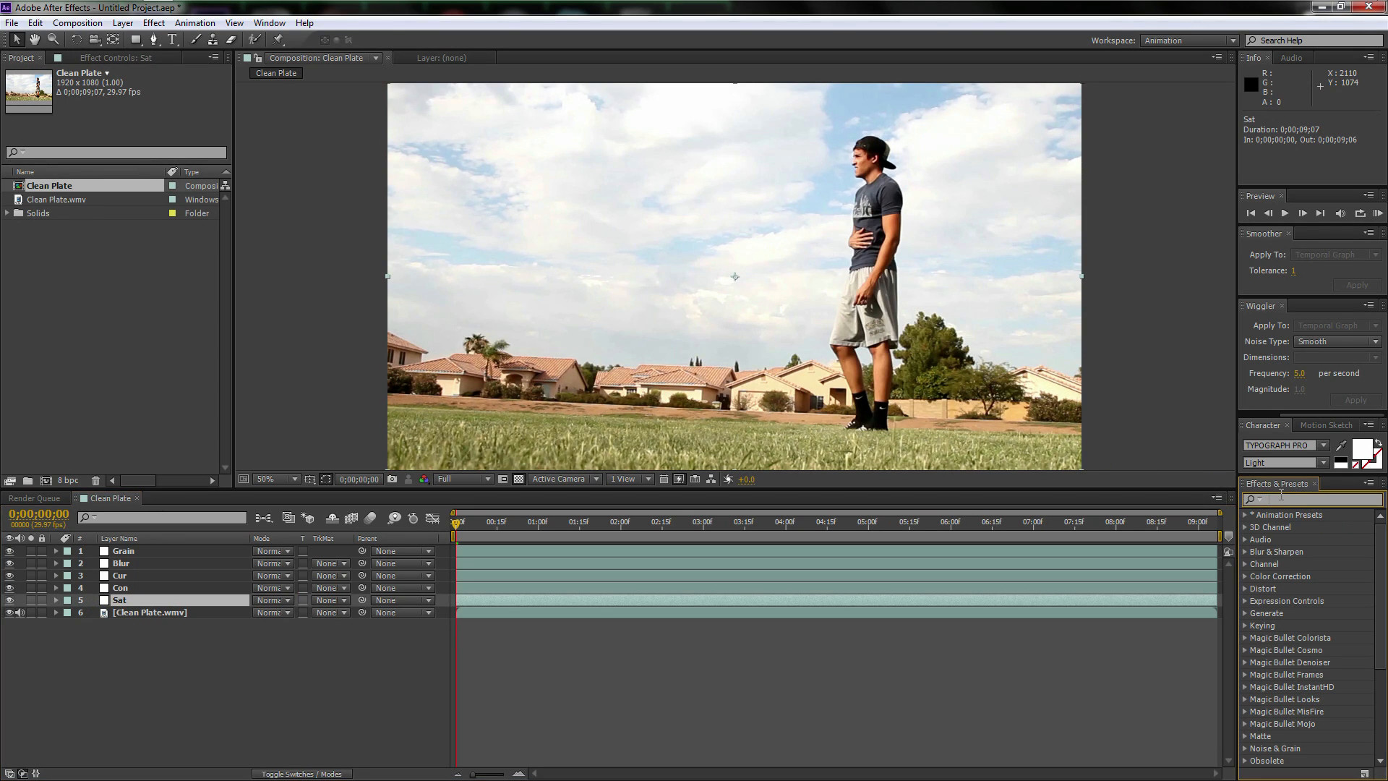
text(sat)
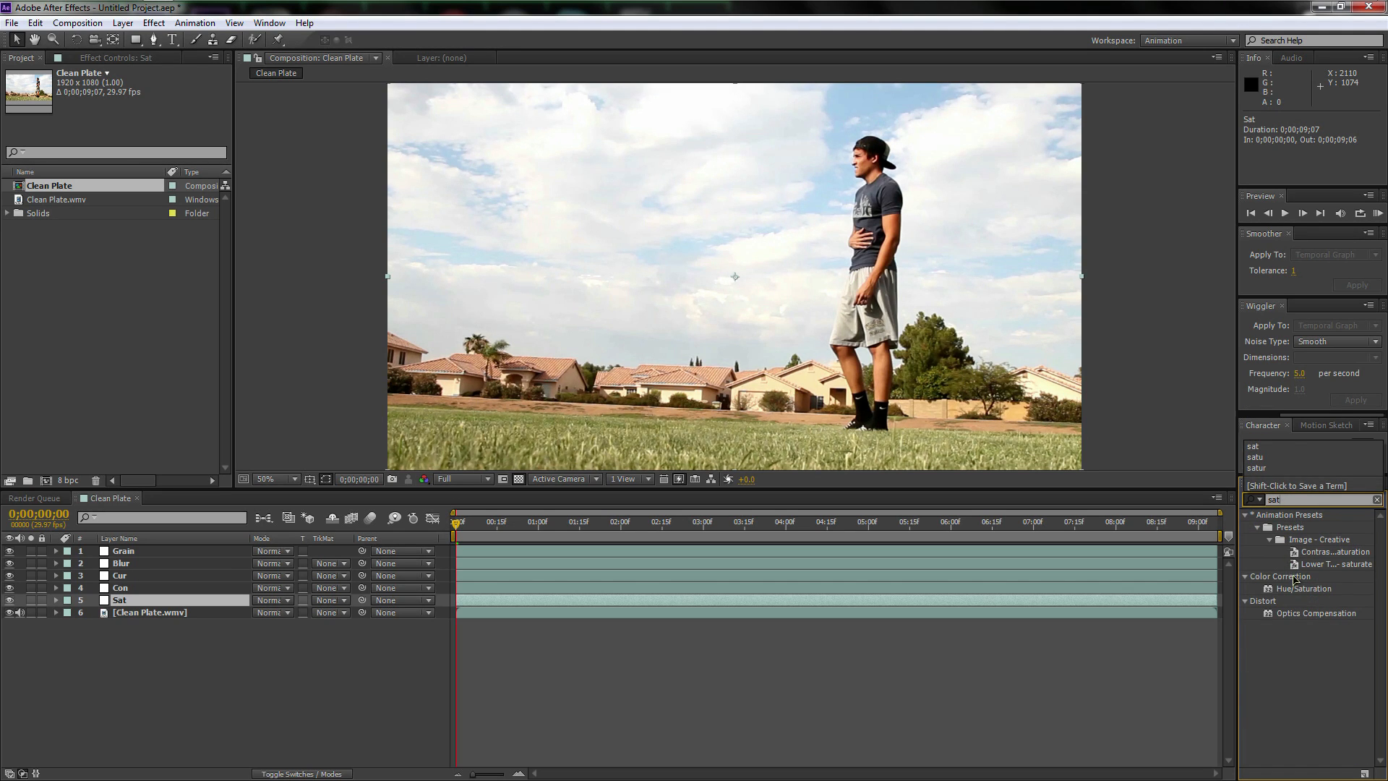
click(1294, 589)
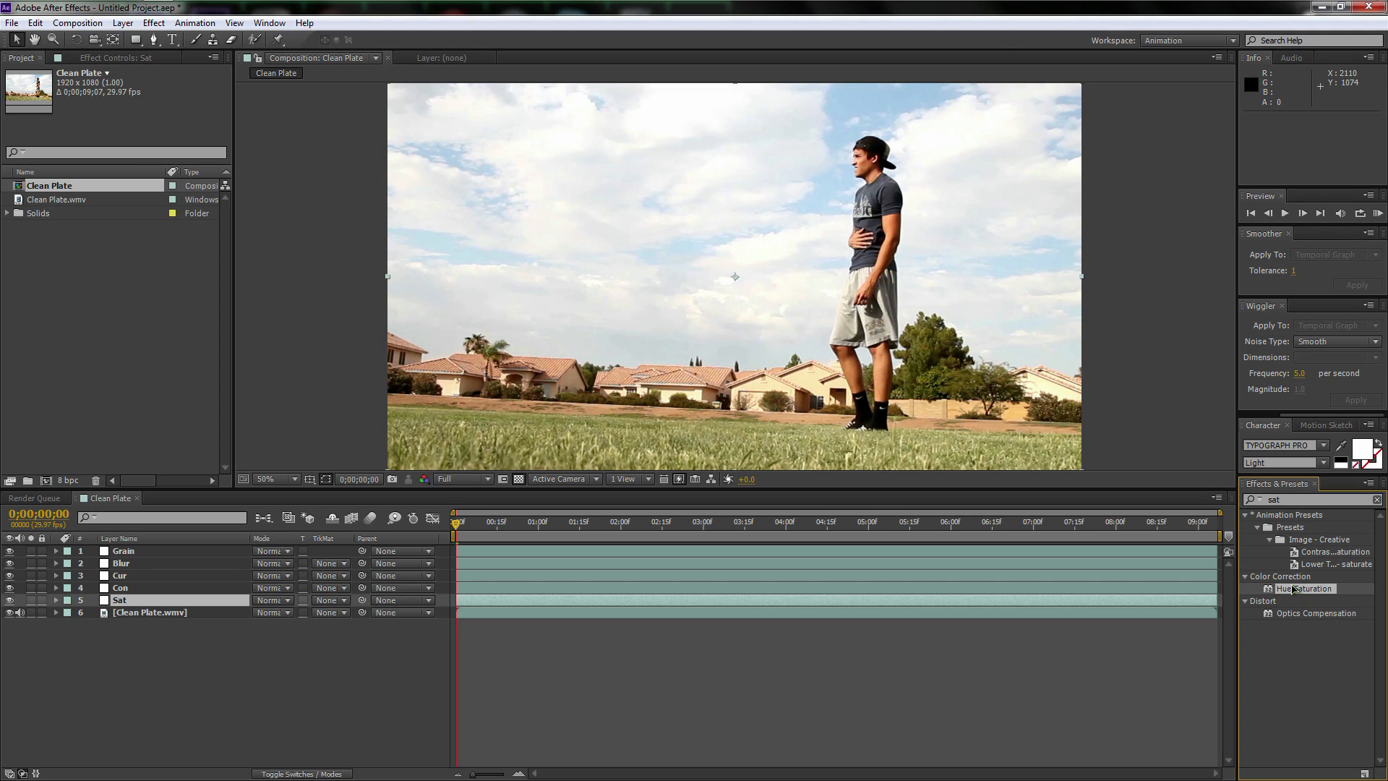
drag(1301, 592, 129, 603)
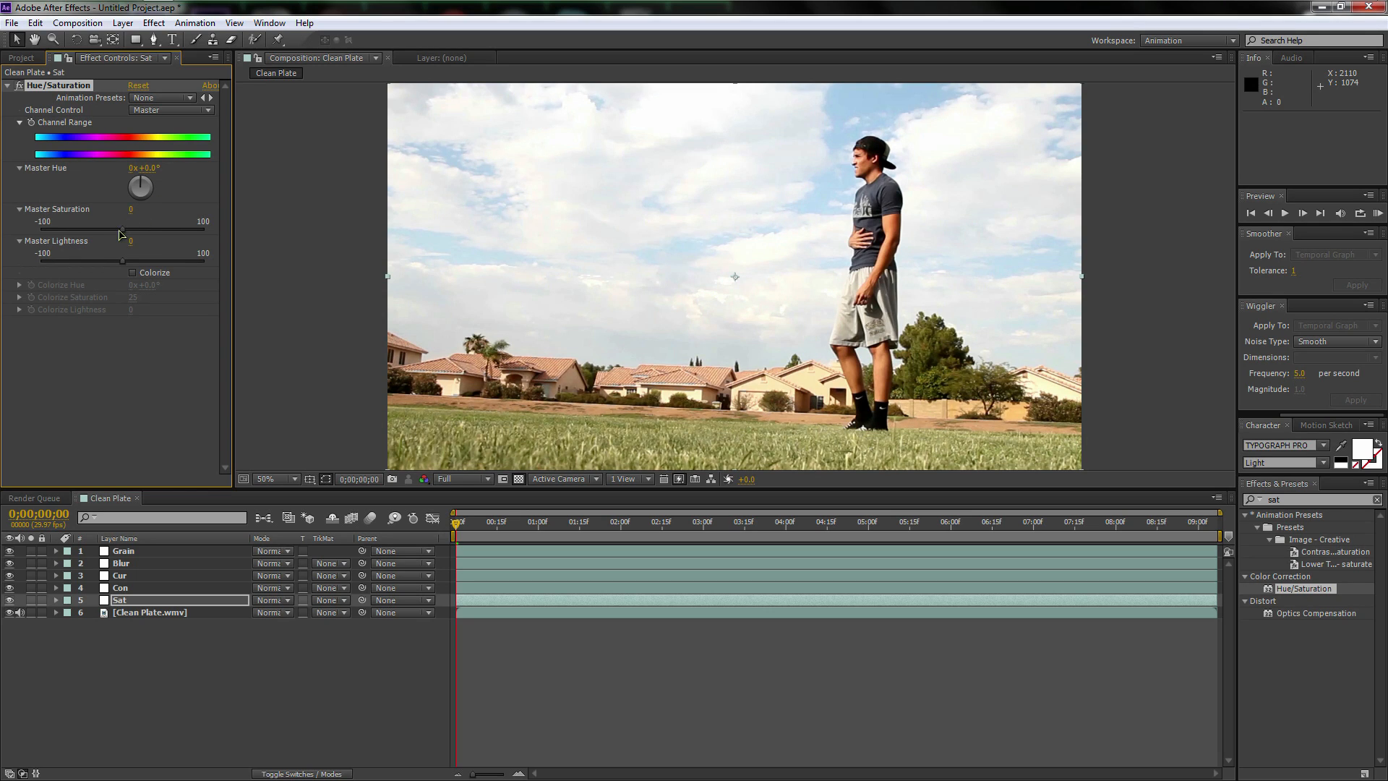
Set the Hue/Saturation effect's Master Saturation to -40 and Master Lightness to 20 on the Sat layer.
drag(122, 230, 102, 234)
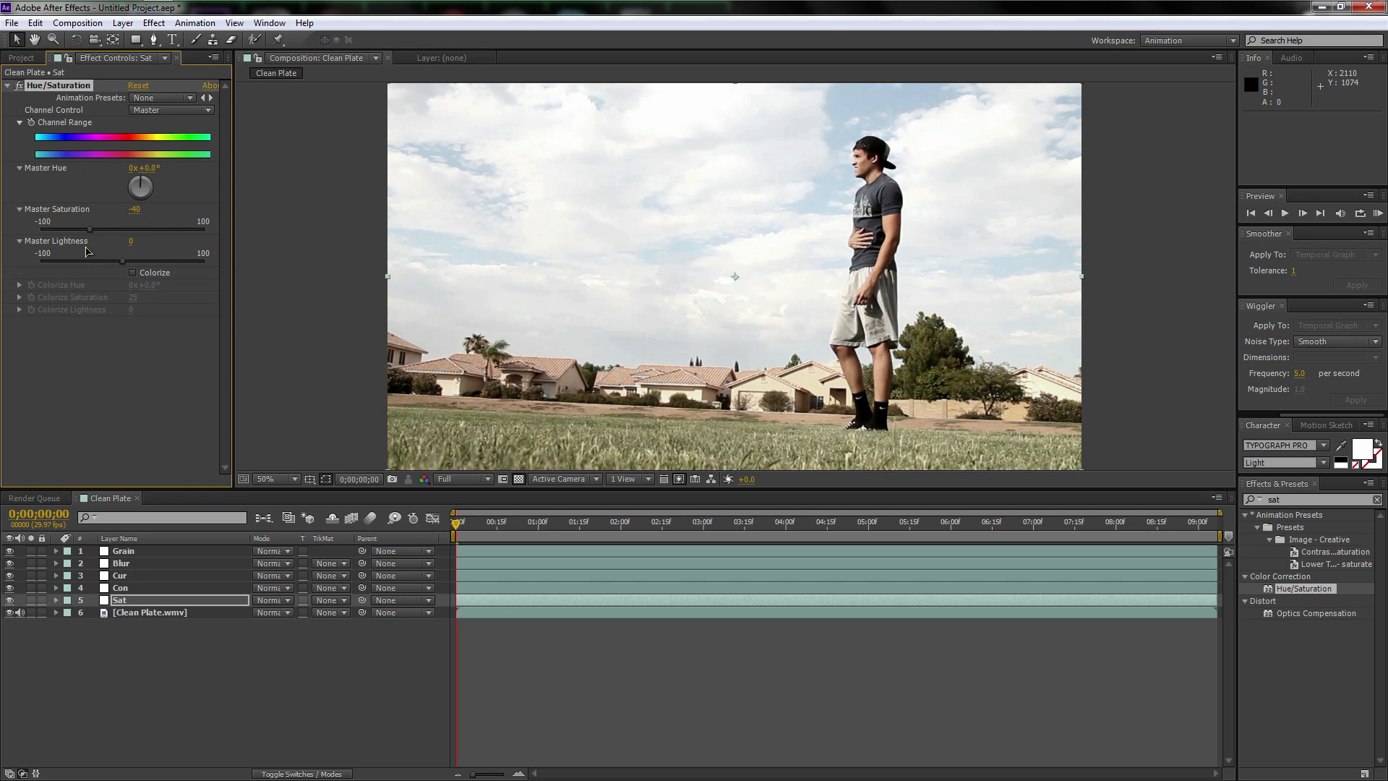
drag(125, 260, 139, 267)
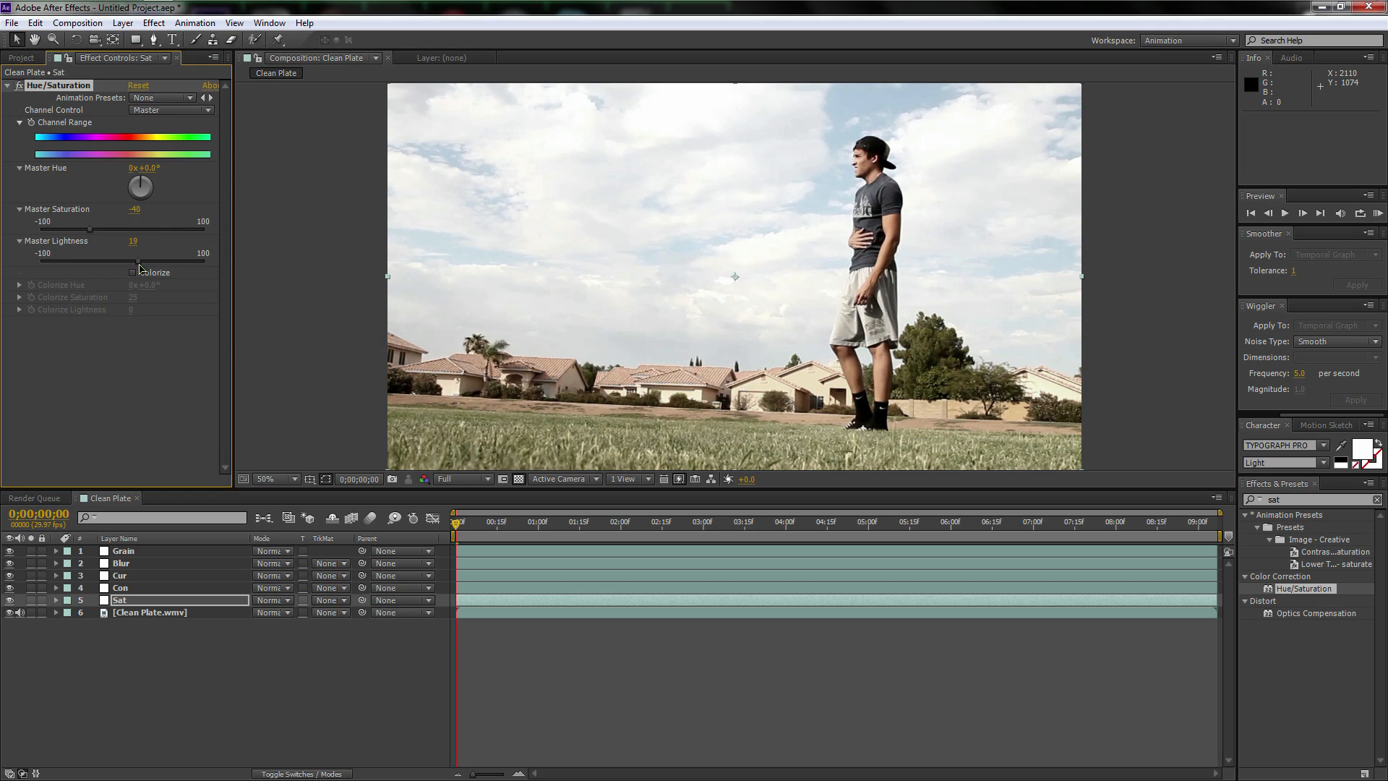
key(.)
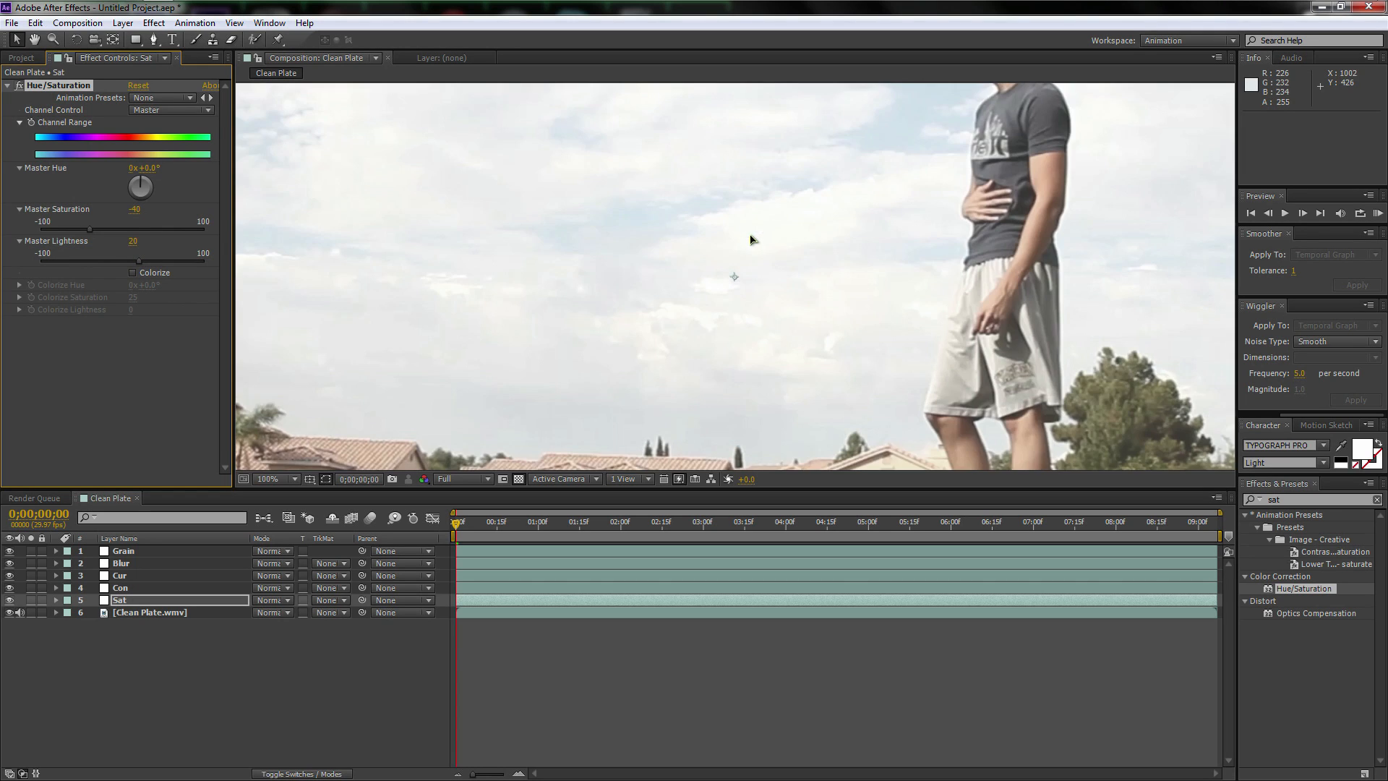
key(h)
drag(883, 233, 916, 280)
key(v)
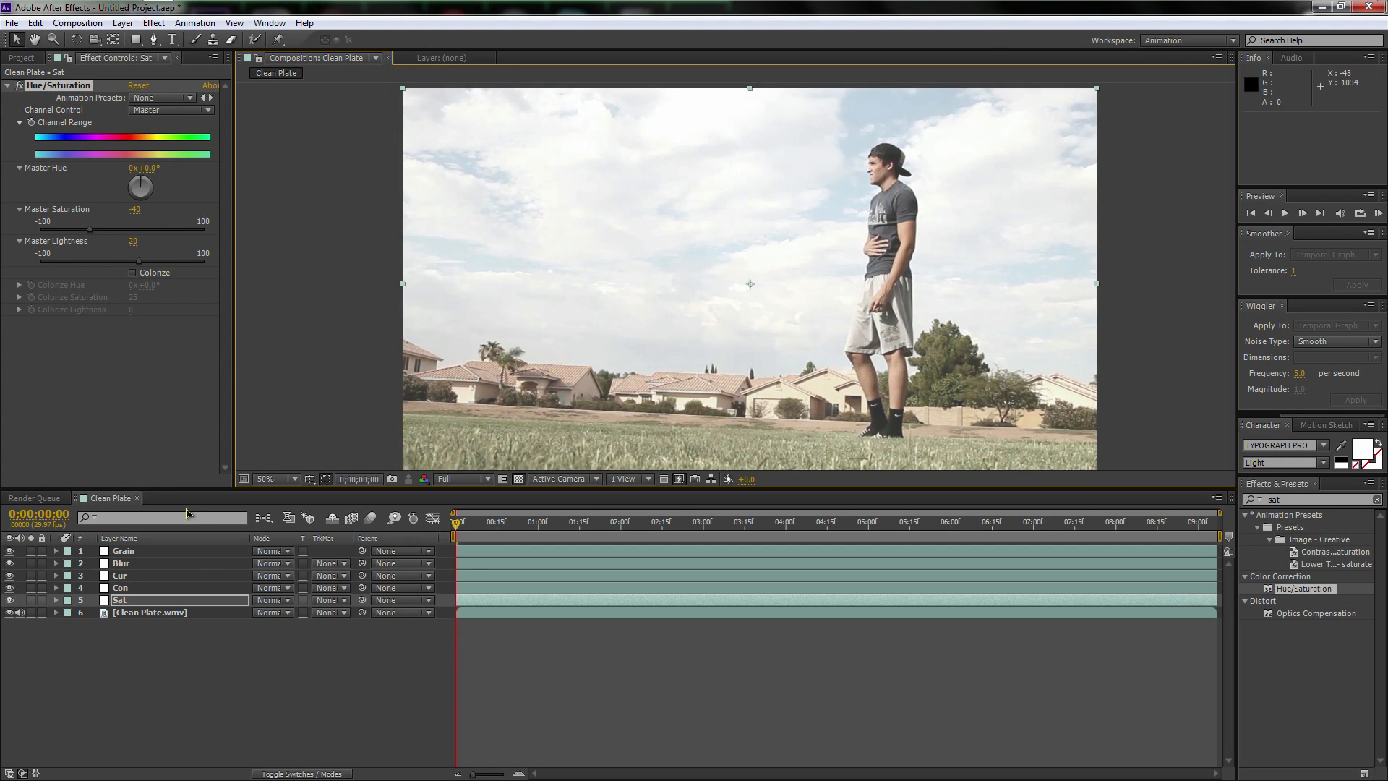
Search the effects for "contrast" and apply Brightness & Contrast to the Con adjustment layer.
click(150, 589)
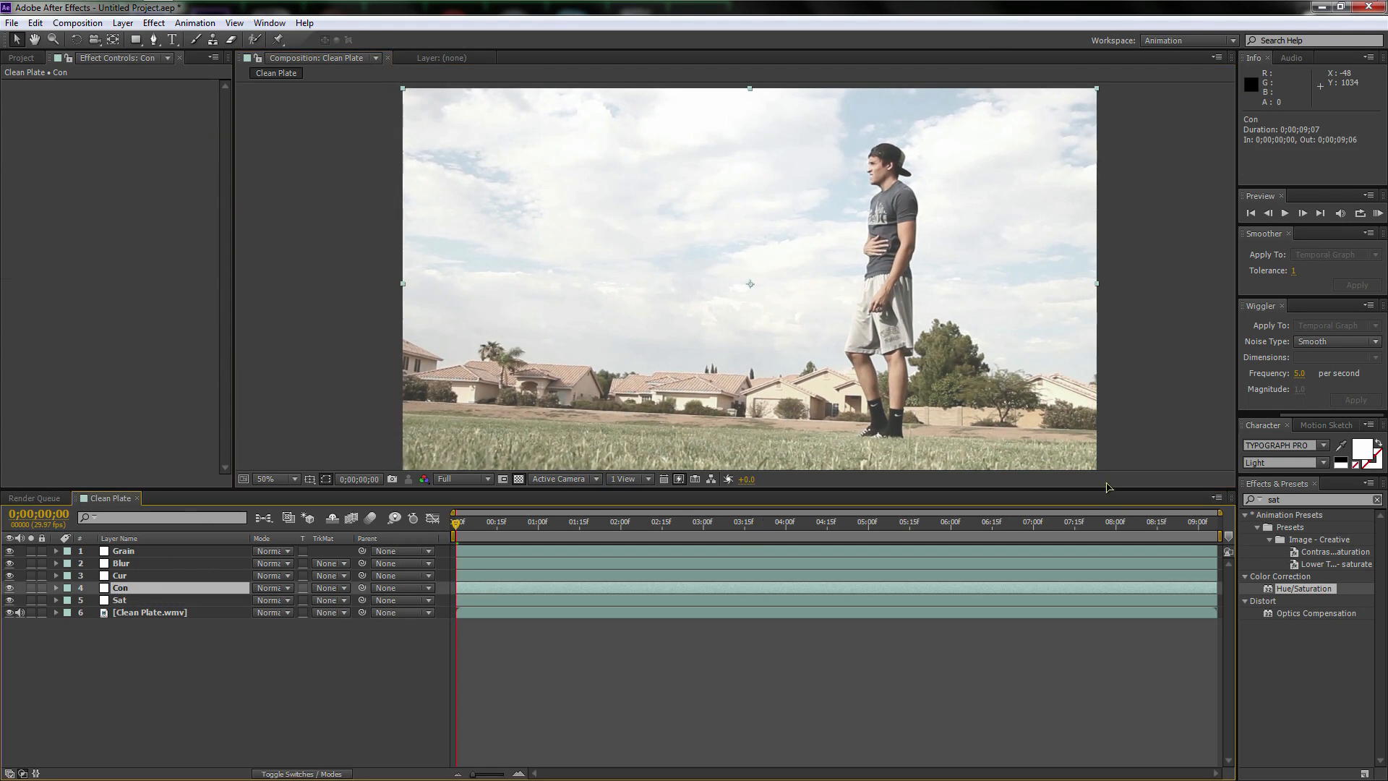
click(1292, 502)
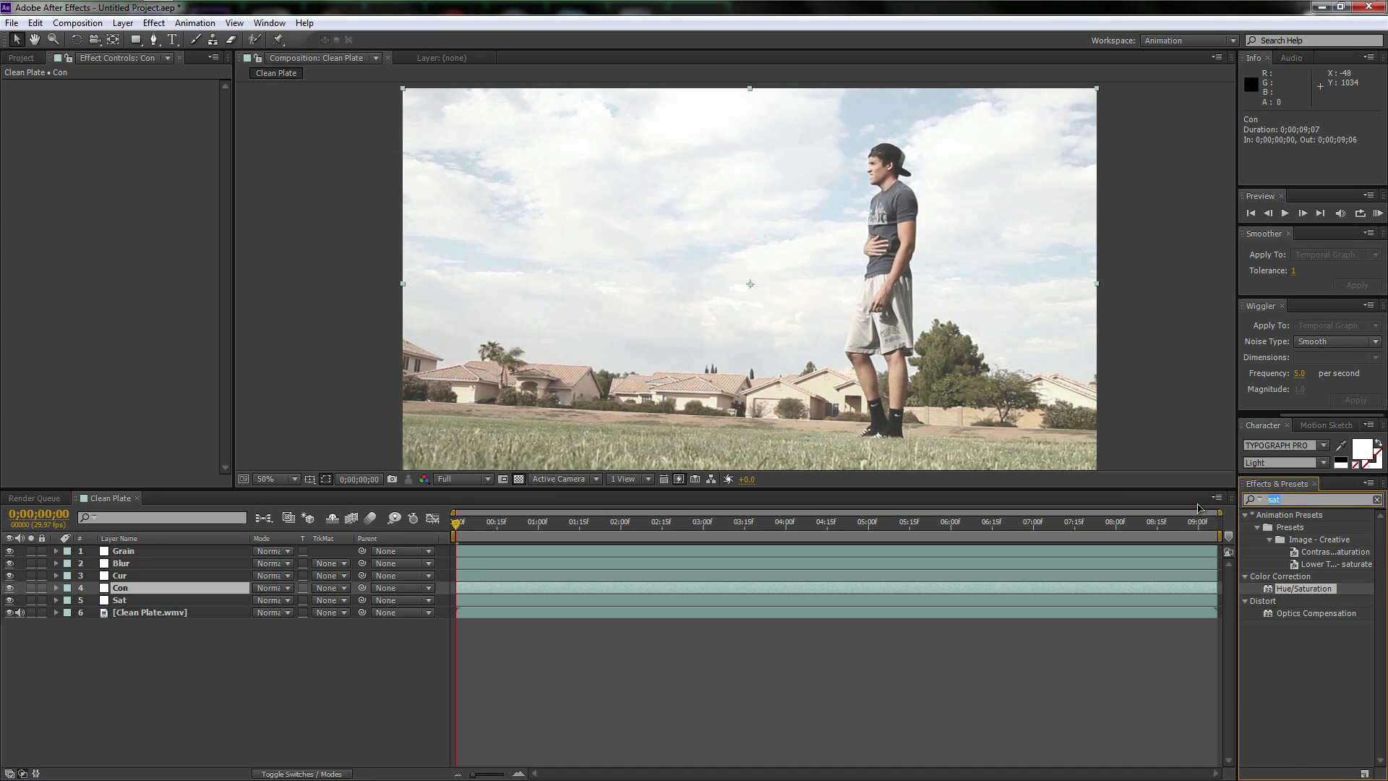
text(contrast)
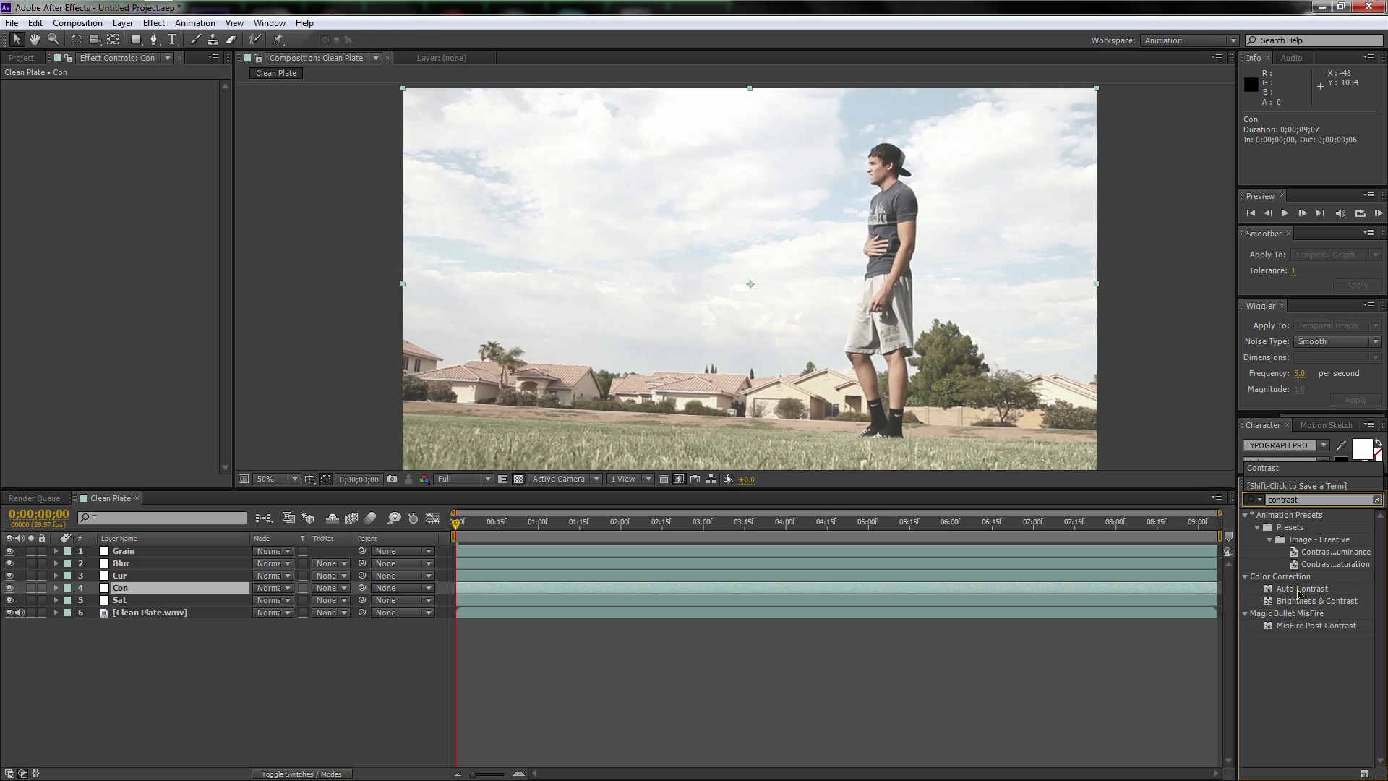
click(1300, 591)
click(1312, 603)
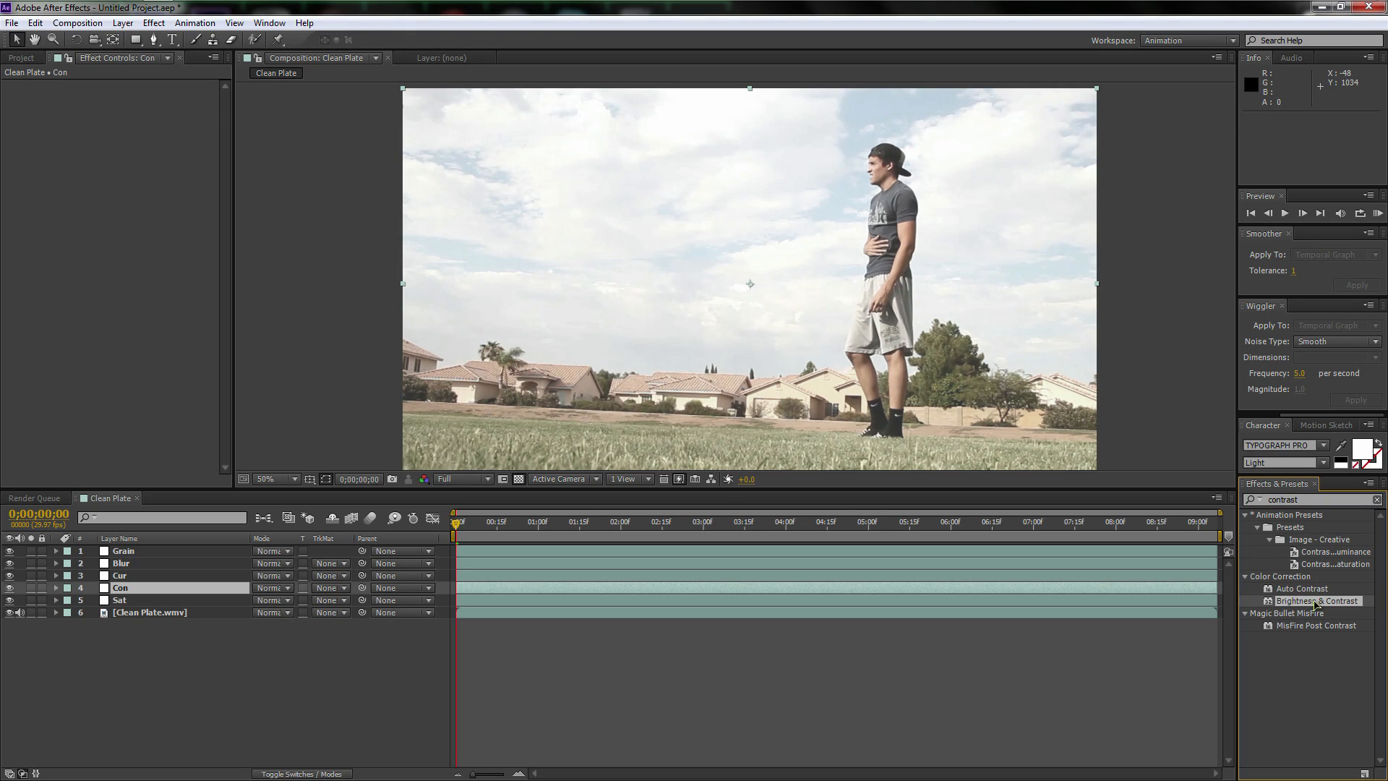
drag(1315, 604, 123, 587)
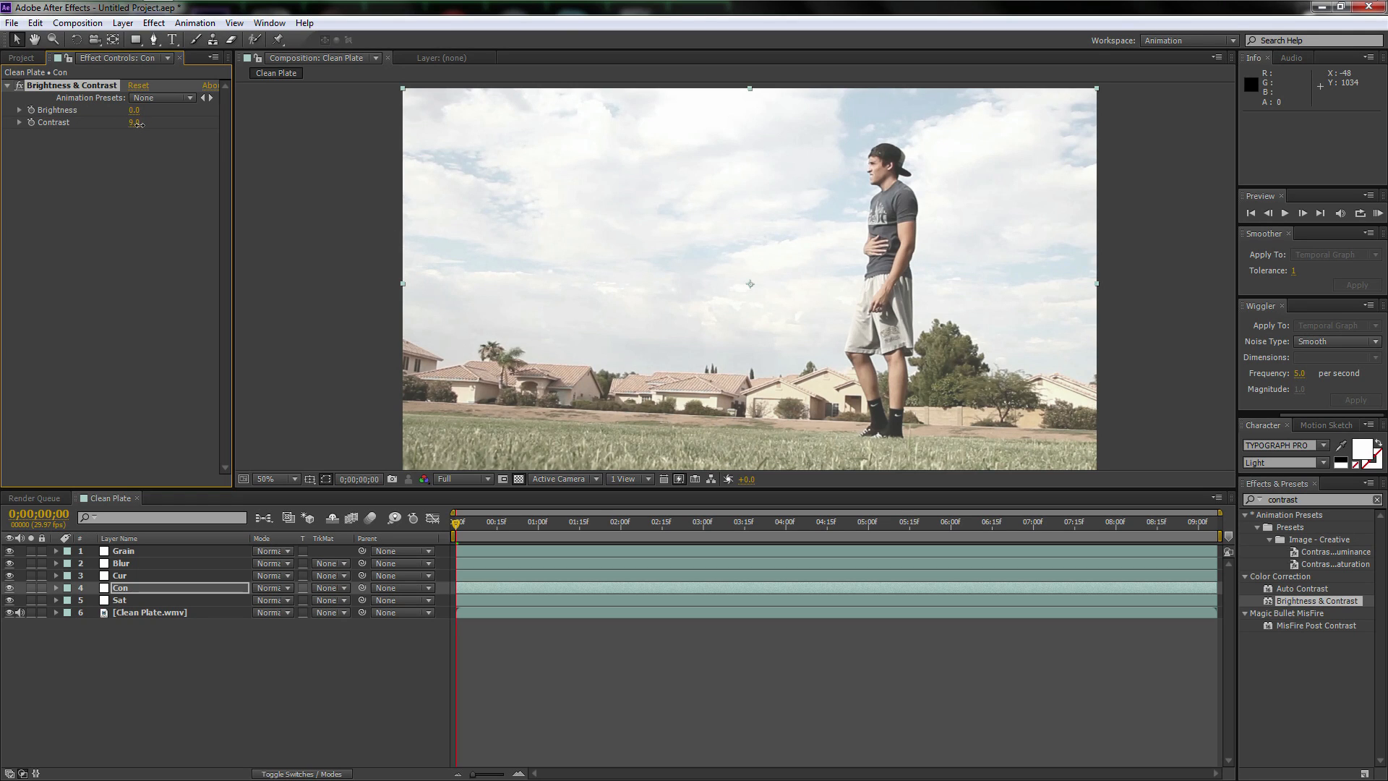
Try a Contrast value of 20 on the Con layer and check the look on the frame around 4 seconds.
drag(138, 125, 147, 124)
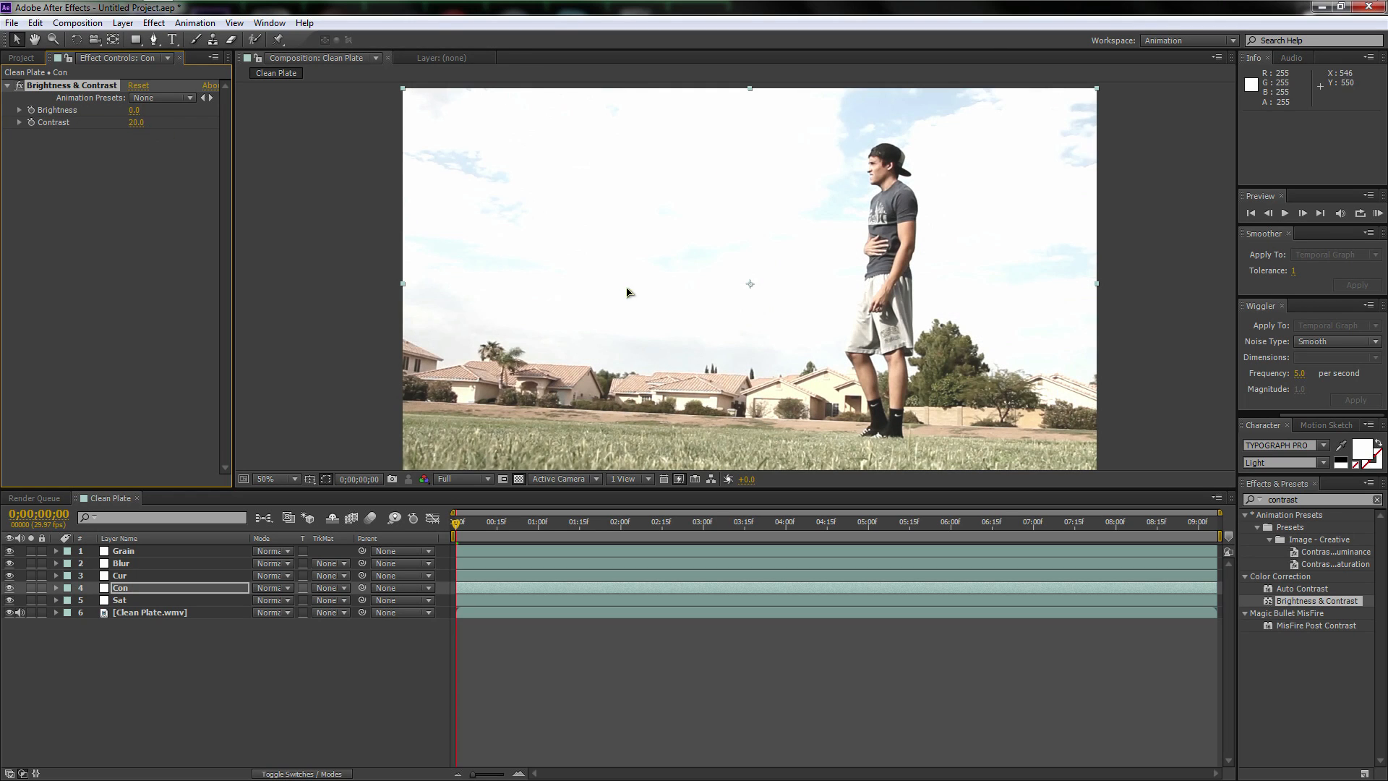
scroll(790, 237, up, 2)
key(space)
drag(853, 202, 777, 273)
scroll(730, 334, down, 1)
key(space)
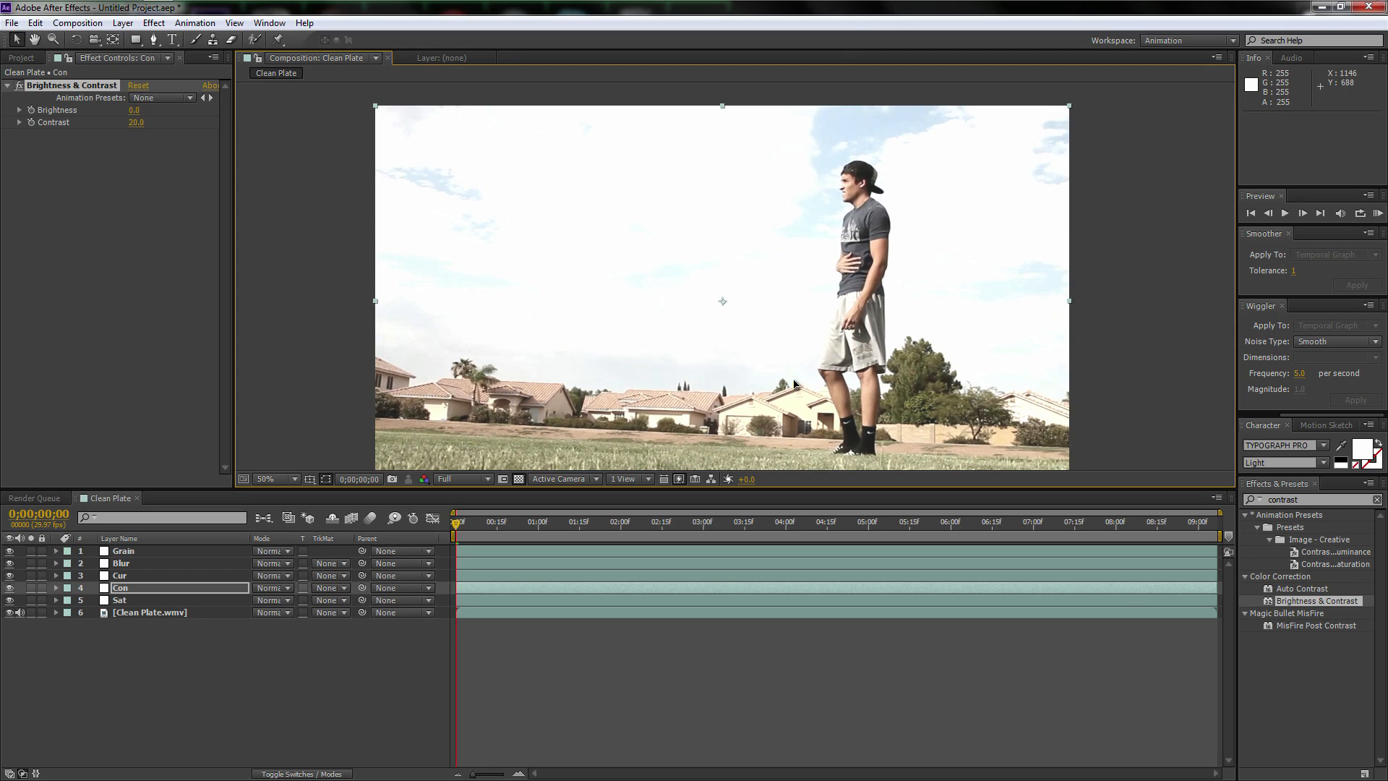
click(789, 523)
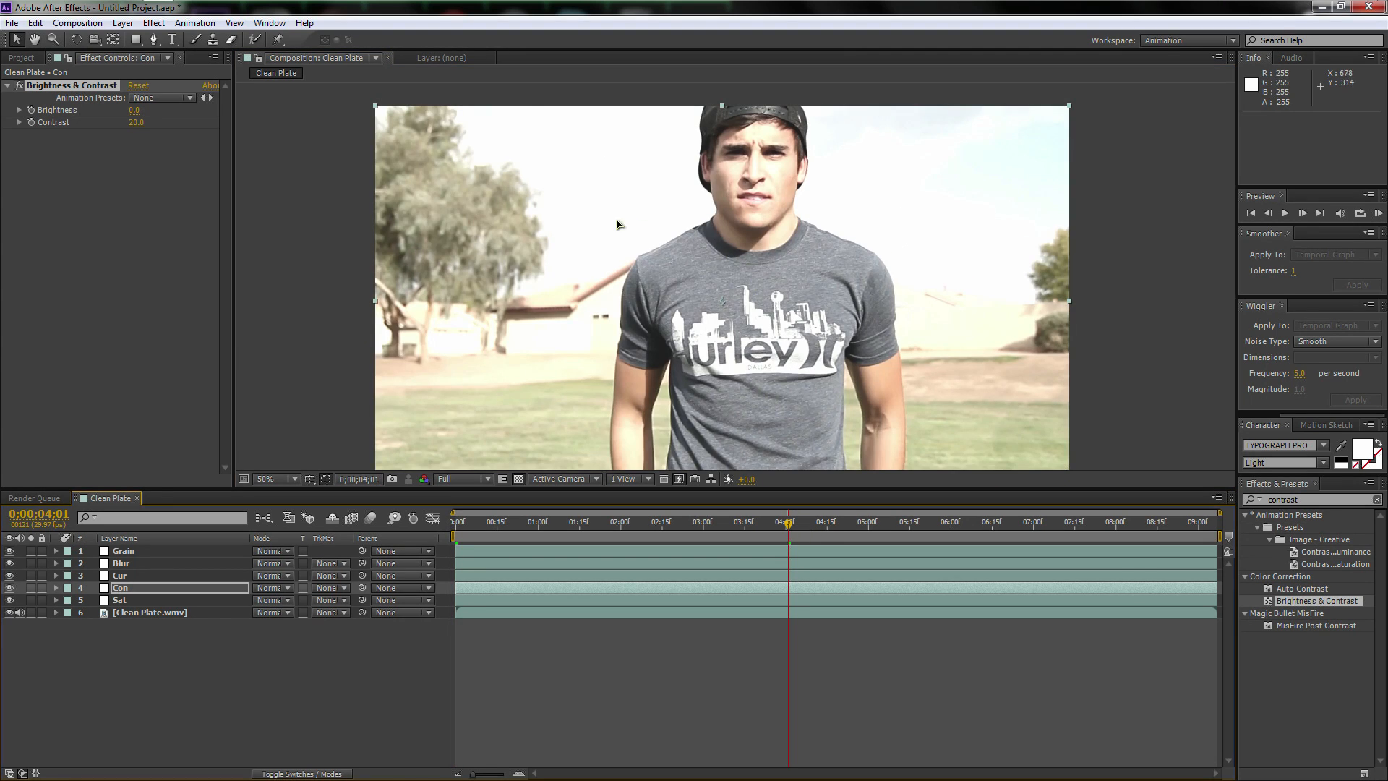
drag(536, 523, 491, 526)
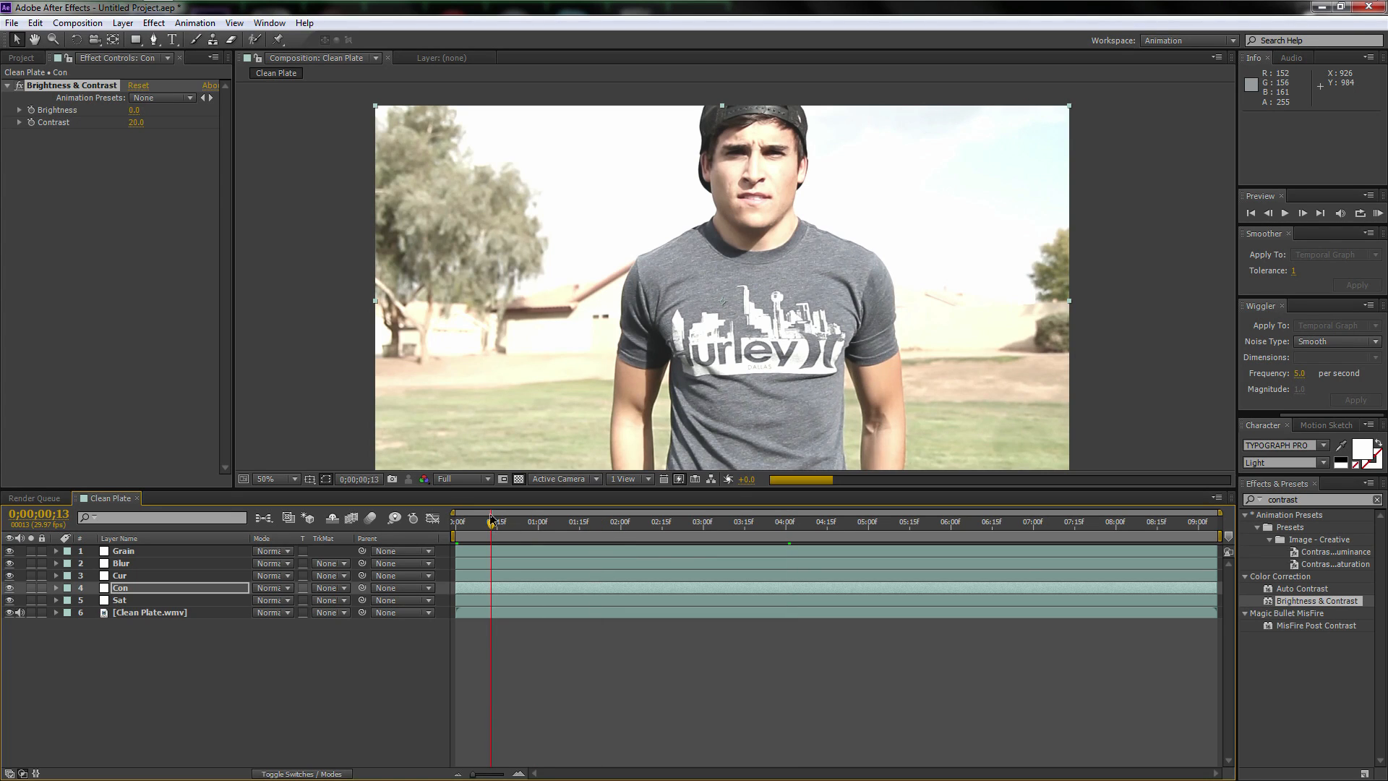
Set the Con layer's Contrast to 8 and compare the picture with the layer hidden and shown.
drag(135, 124, 130, 138)
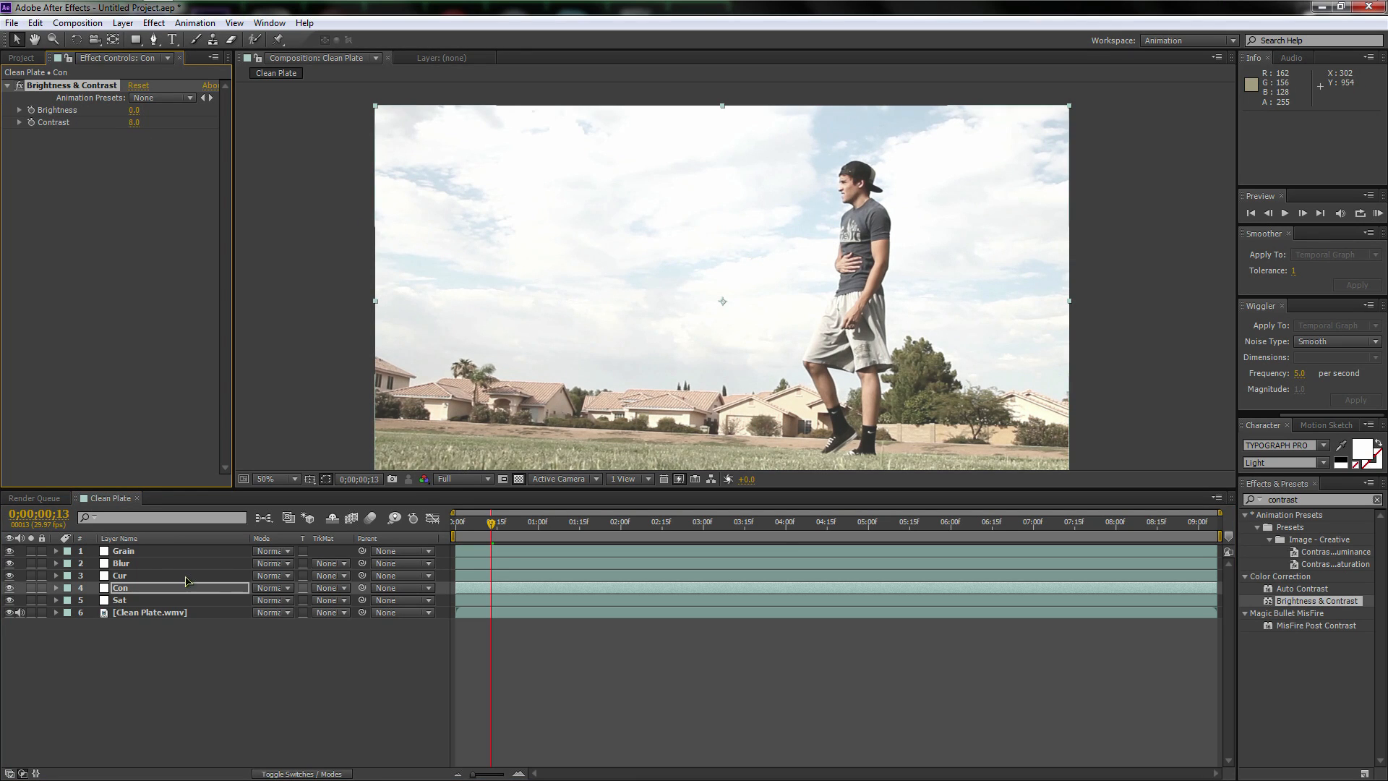
click(8, 588)
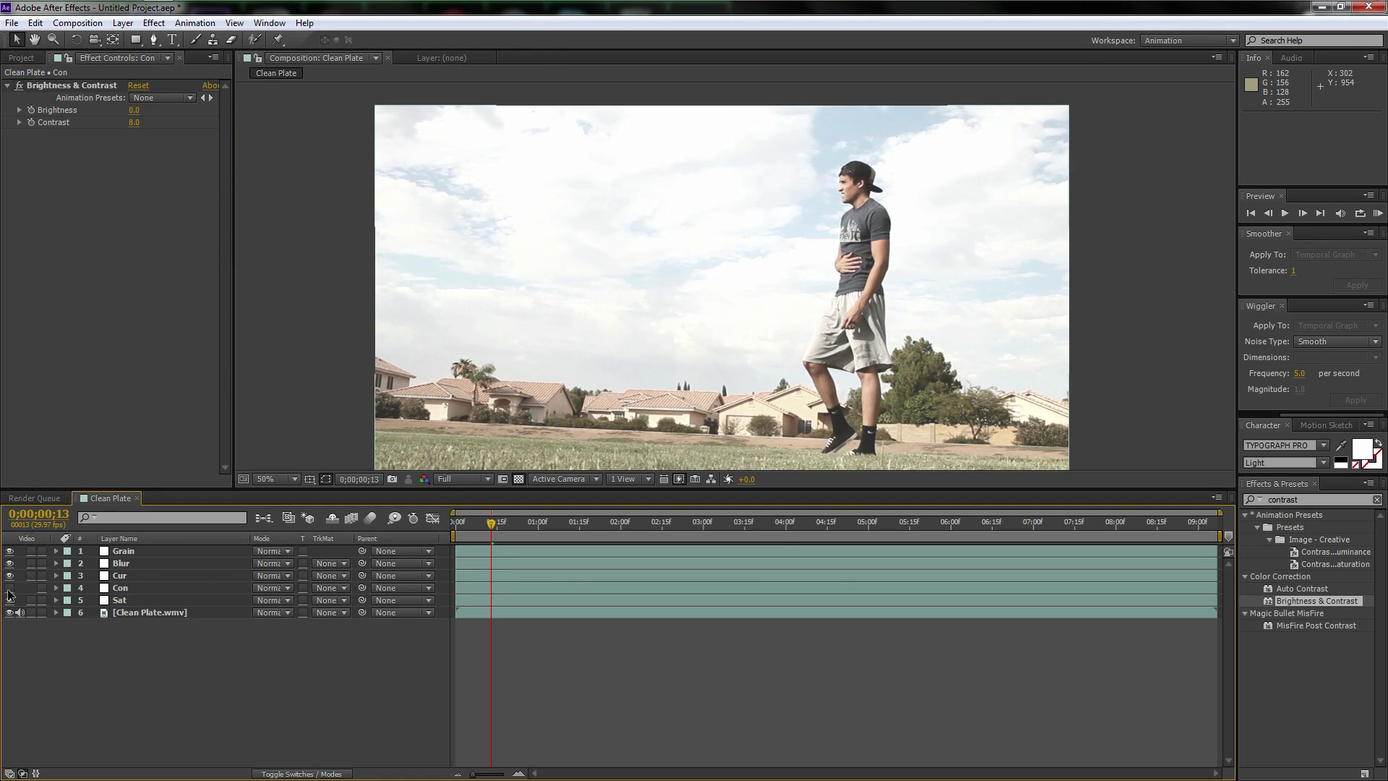
click(9, 589)
Search the effects for "curve" and apply Curves to the Cur adjustment layer.
click(122, 577)
double_click(1334, 500)
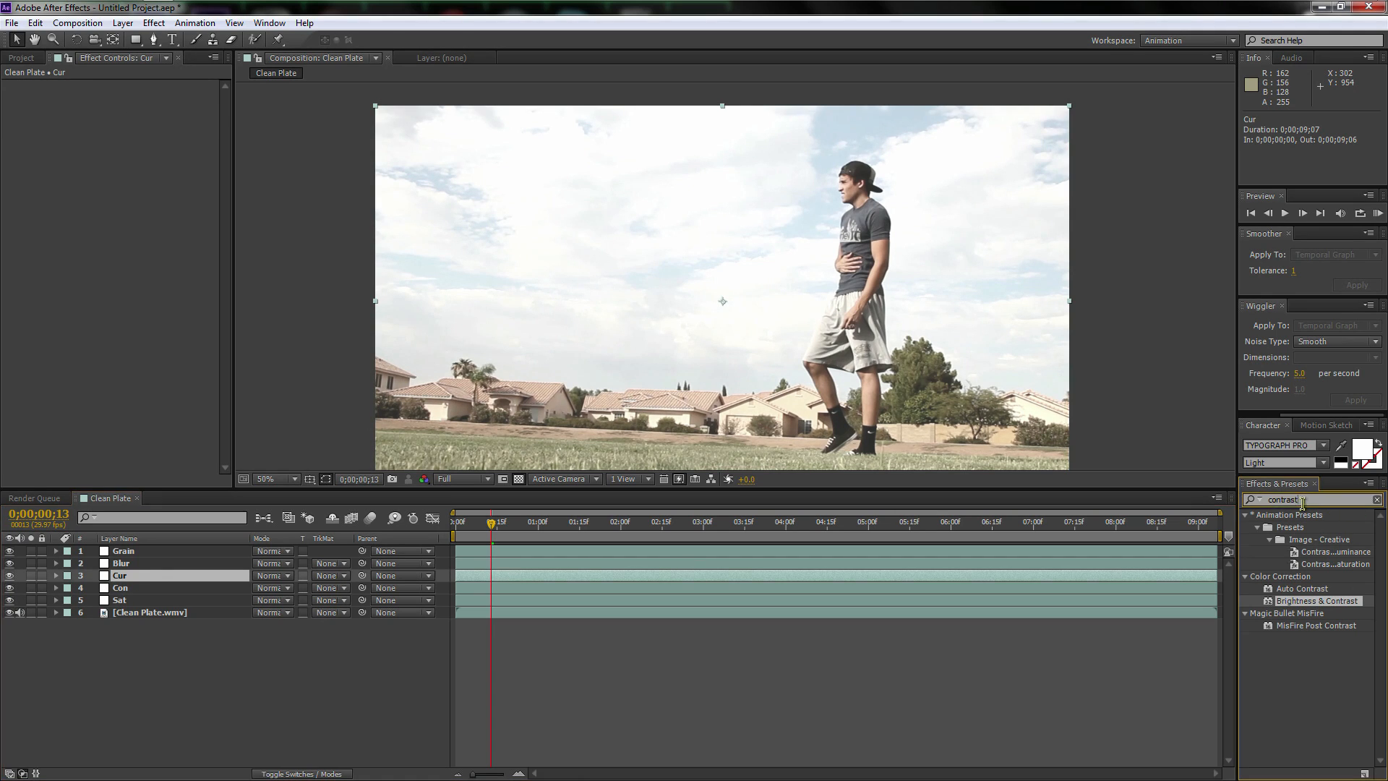
text(curve)
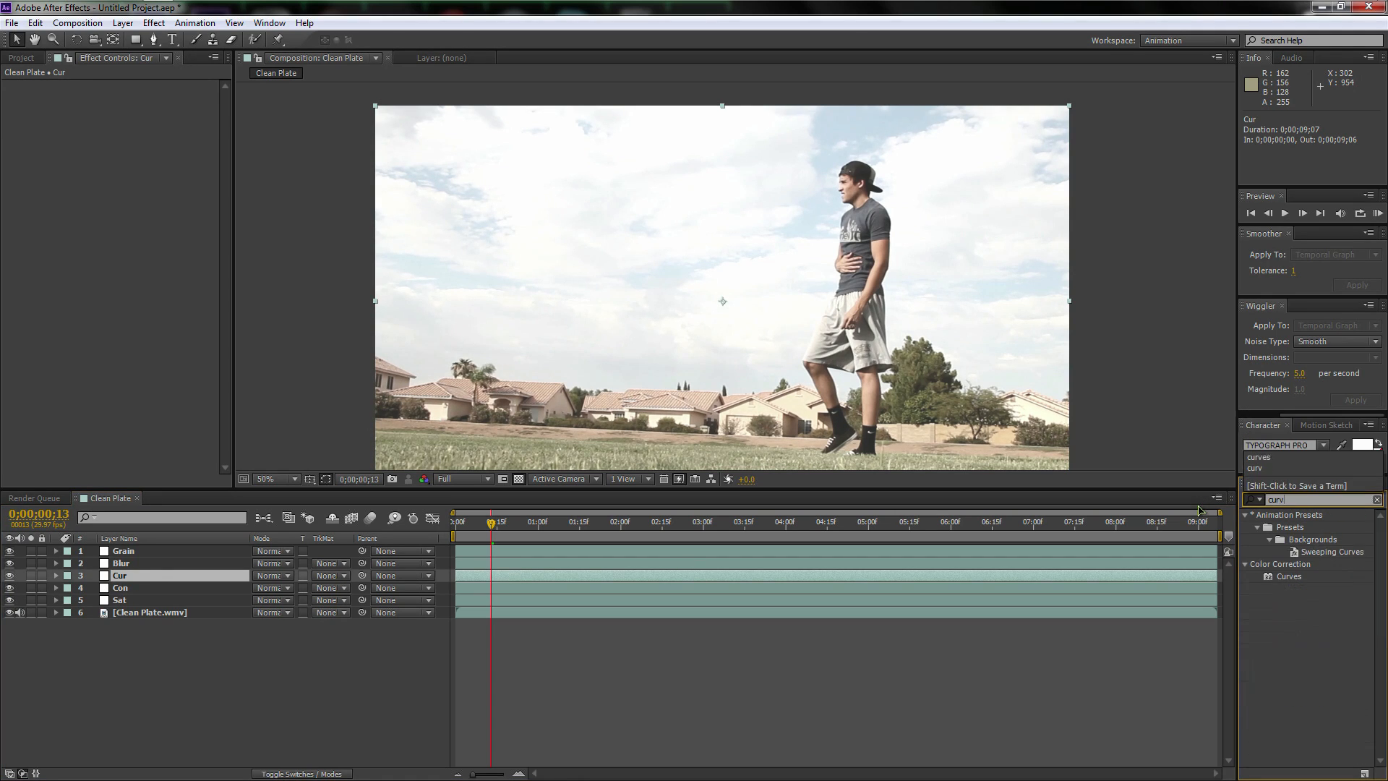
click(1292, 577)
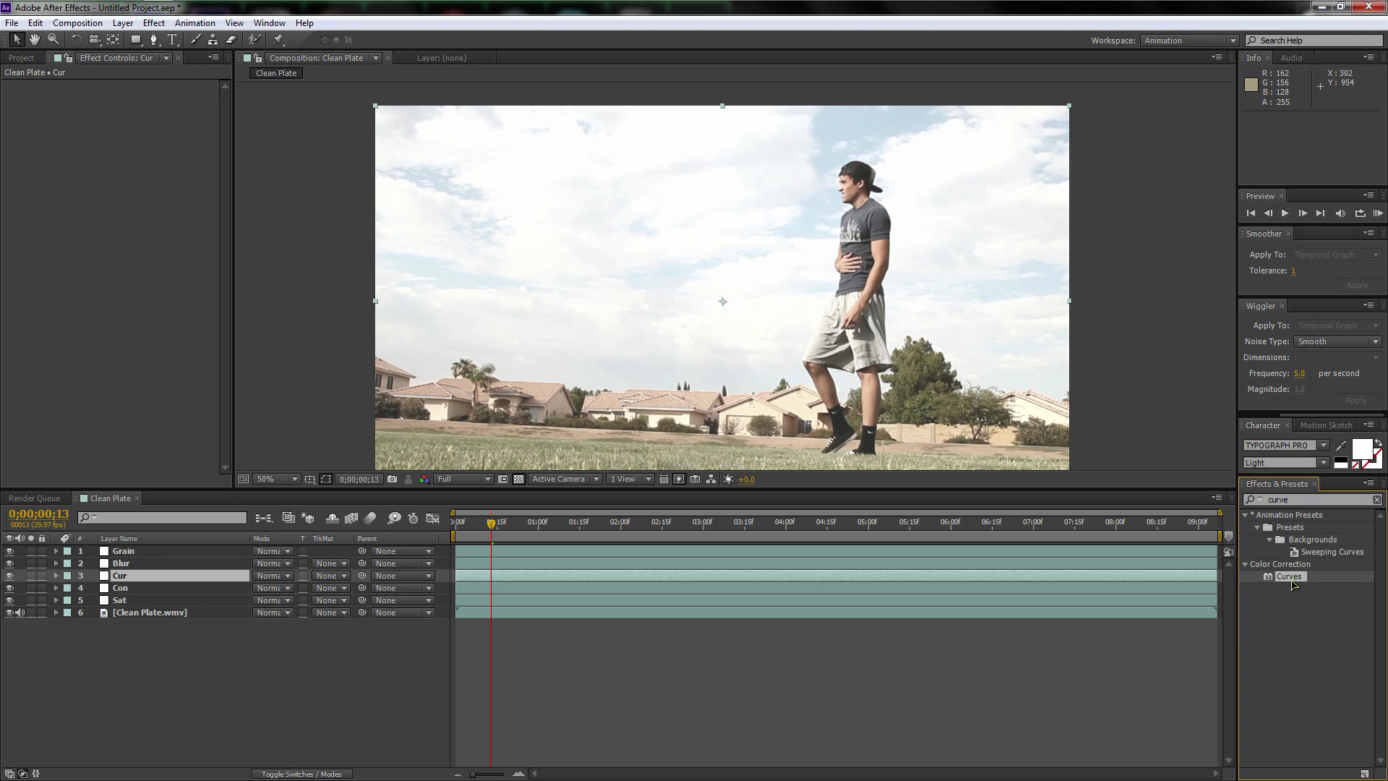
drag(1292, 579, 148, 578)
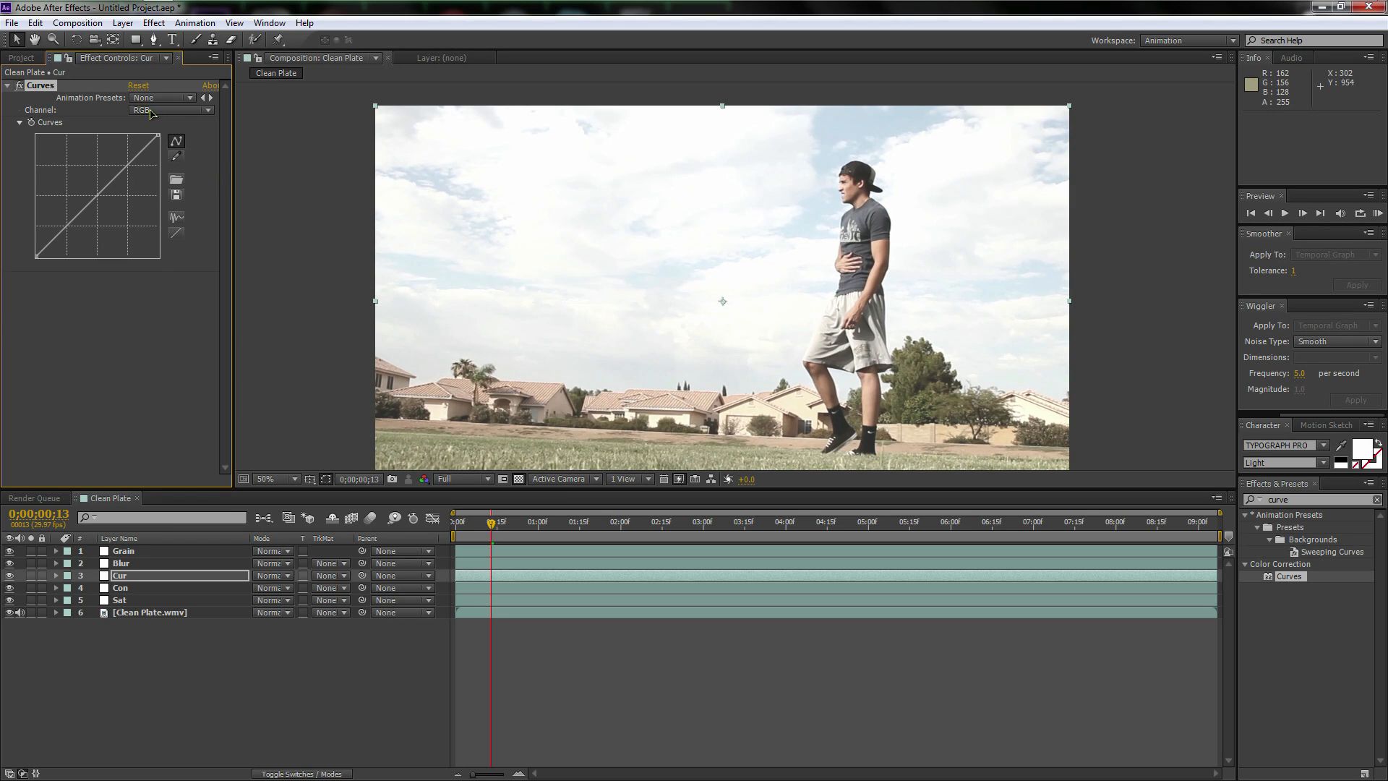
On the Red channel of Curves, raise the highlights strongly and add lower points that hold down the shadows and midtones.
click(177, 111)
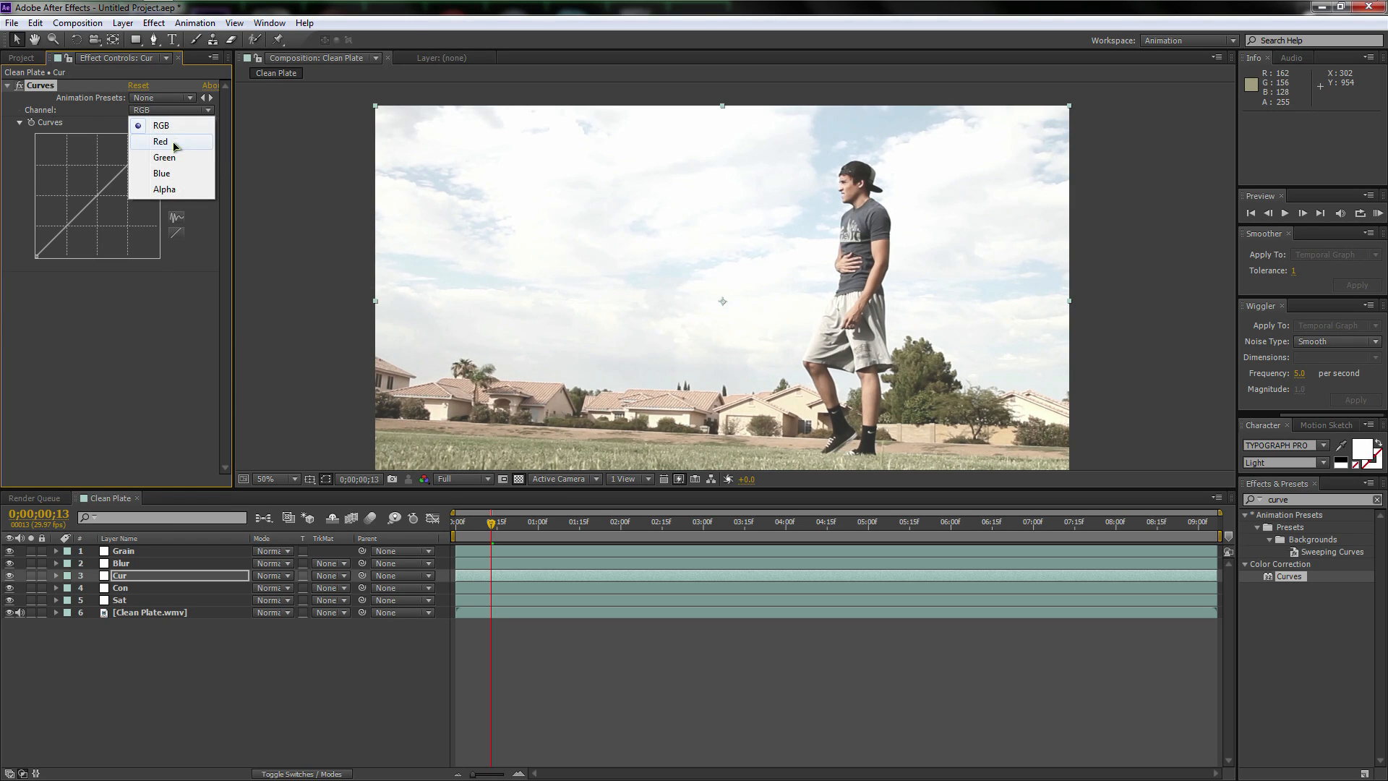
click(176, 142)
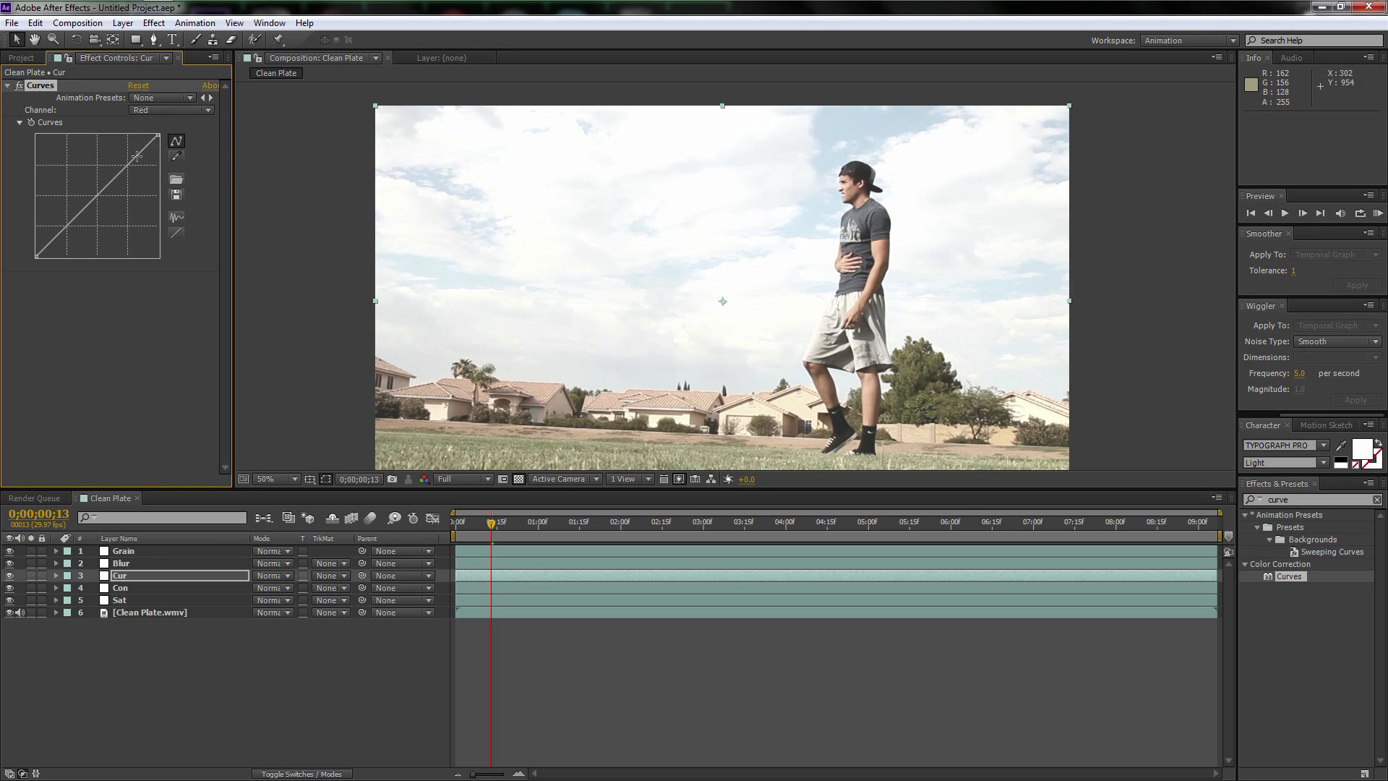
drag(128, 168, 127, 138)
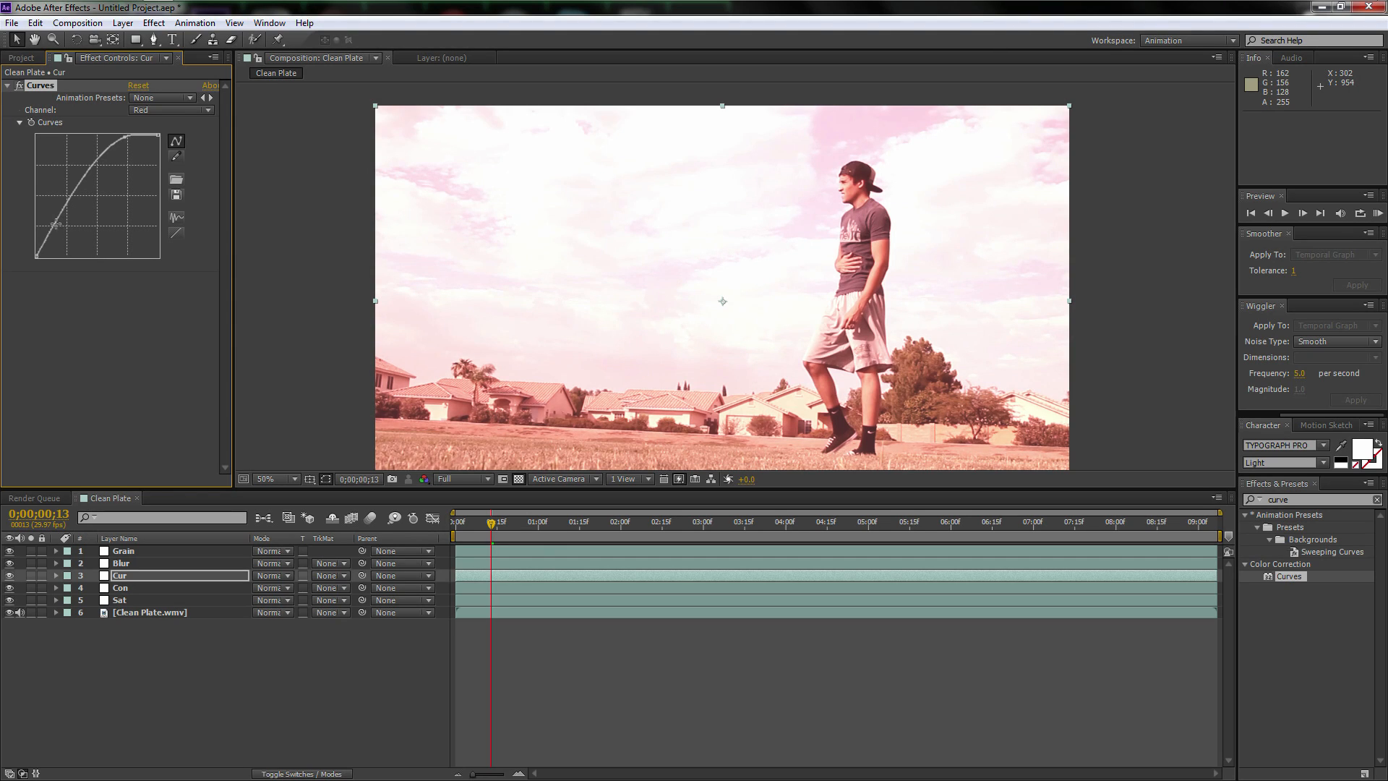
drag(55, 224, 66, 222)
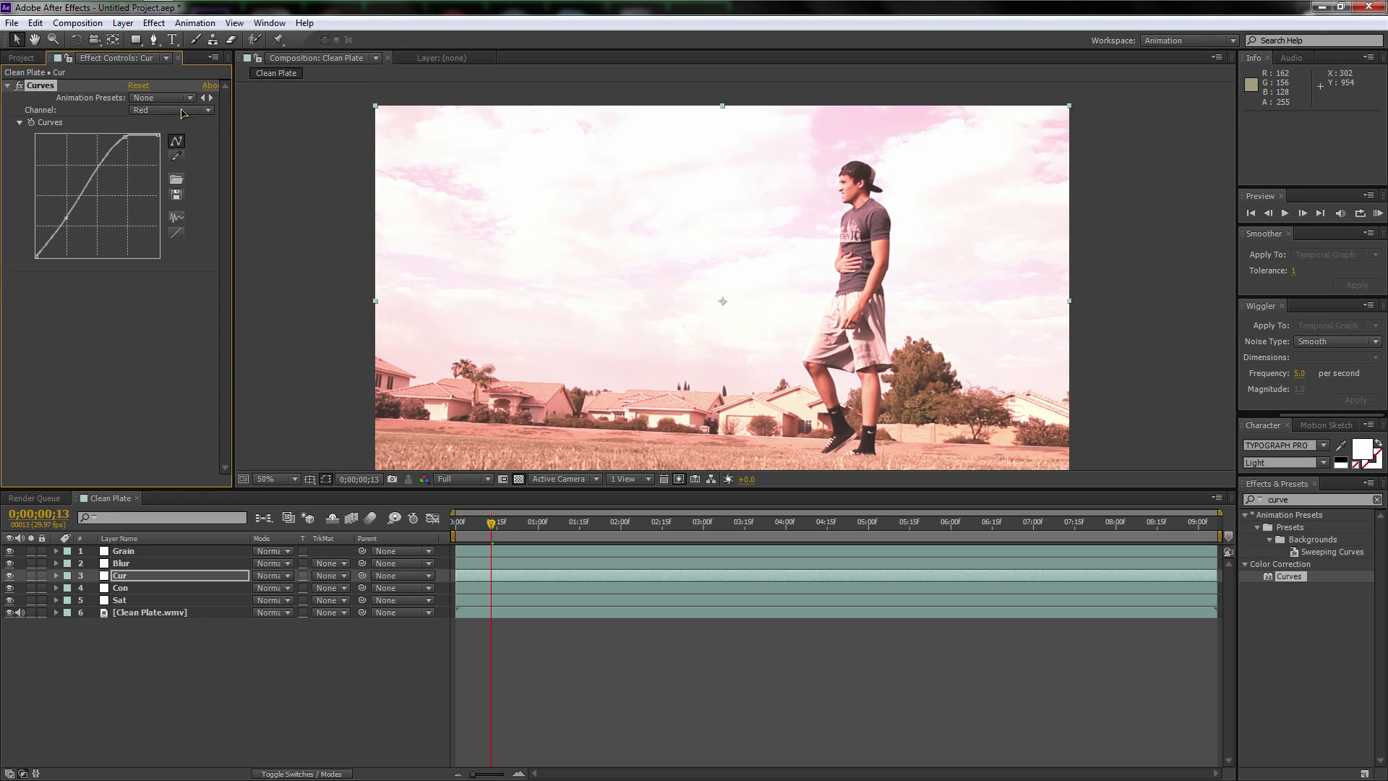
drag(73, 211, 69, 218)
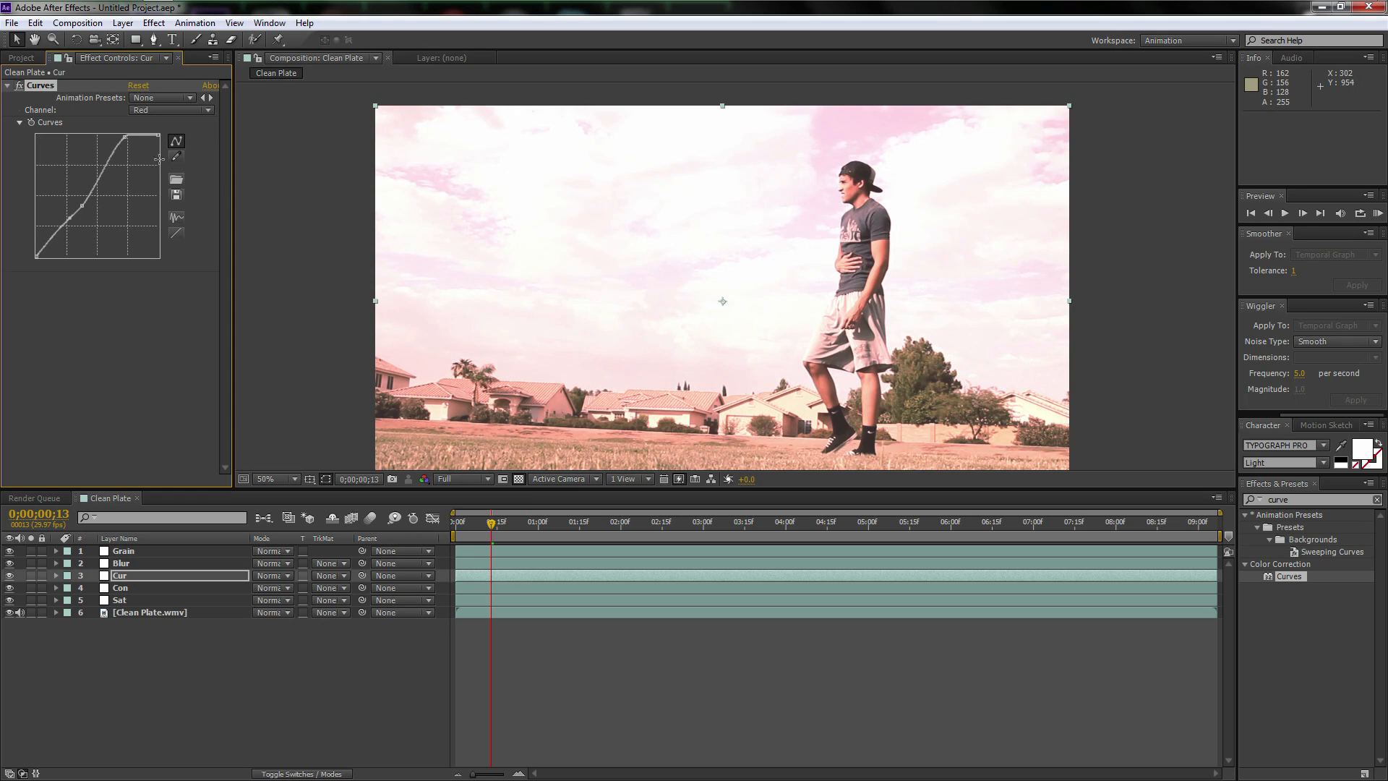
On the Green channel of Curves, anchor a highlight point and lift the shadows slightly.
click(184, 116)
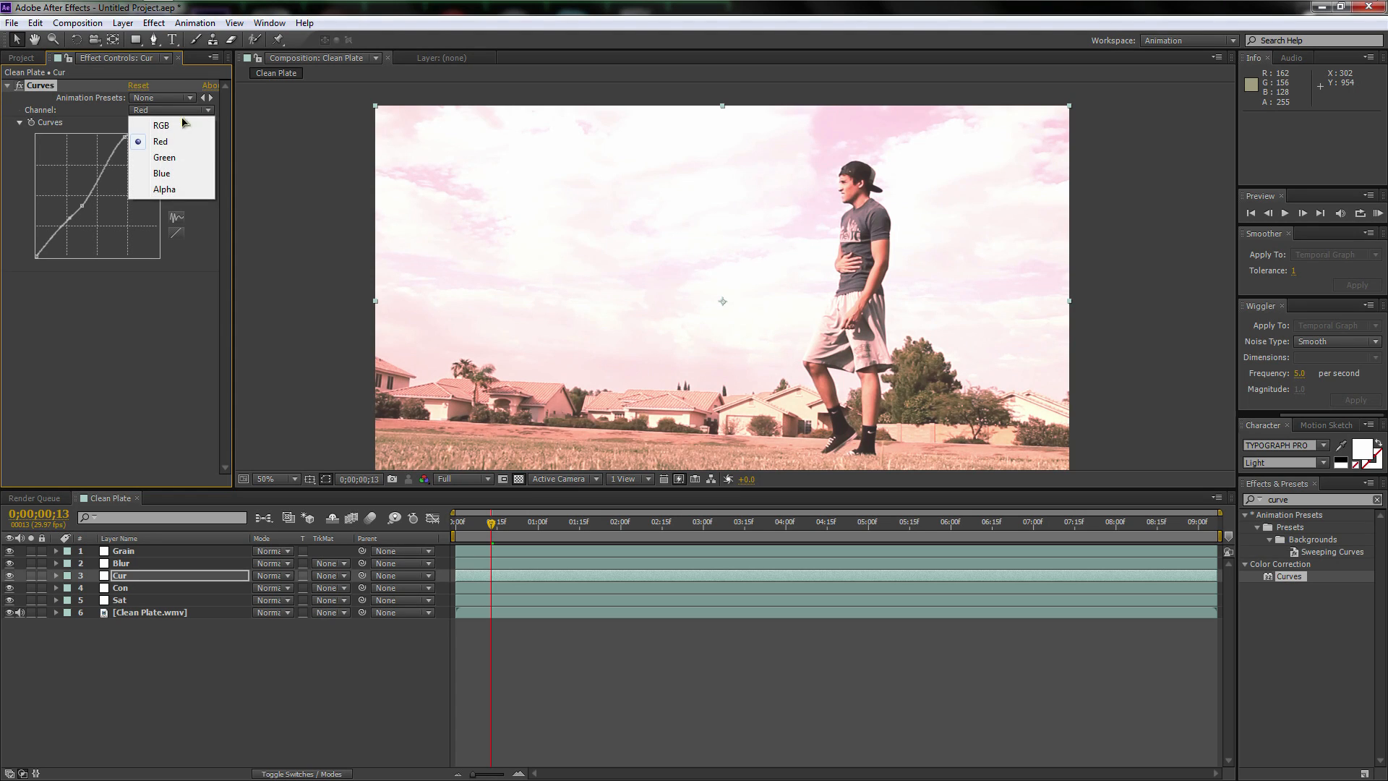
click(160, 157)
mouse_move(133, 168)
mouse_down()
mouse_move(126, 158)
mouse_move(127, 170)
mouse_up()
mouse_move(81, 219)
mouse_down()
mouse_move(93, 208)
mouse_move(80, 215)
mouse_up()
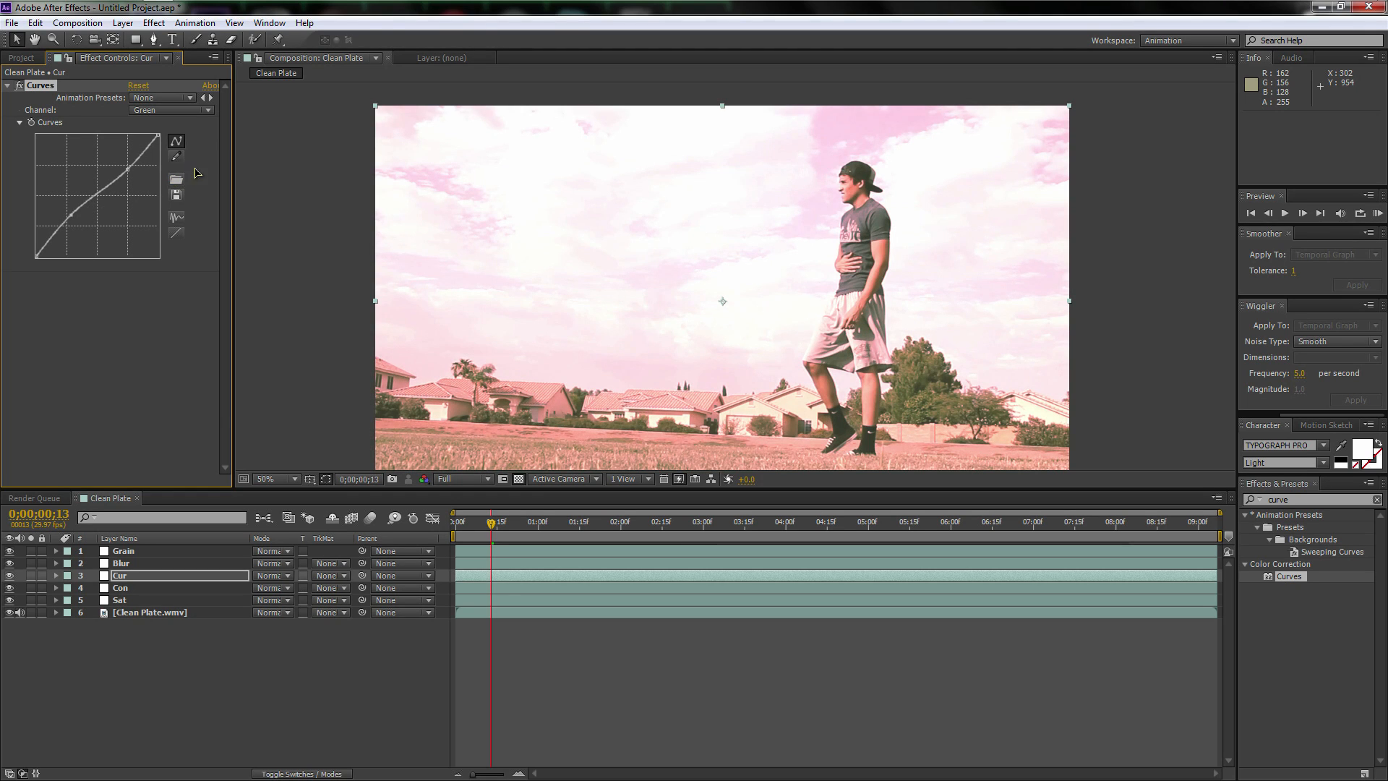
On the Blue channel of Curves, lower the white endpoint and raise the black endpoint by about a quarter each.
click(179, 111)
click(173, 173)
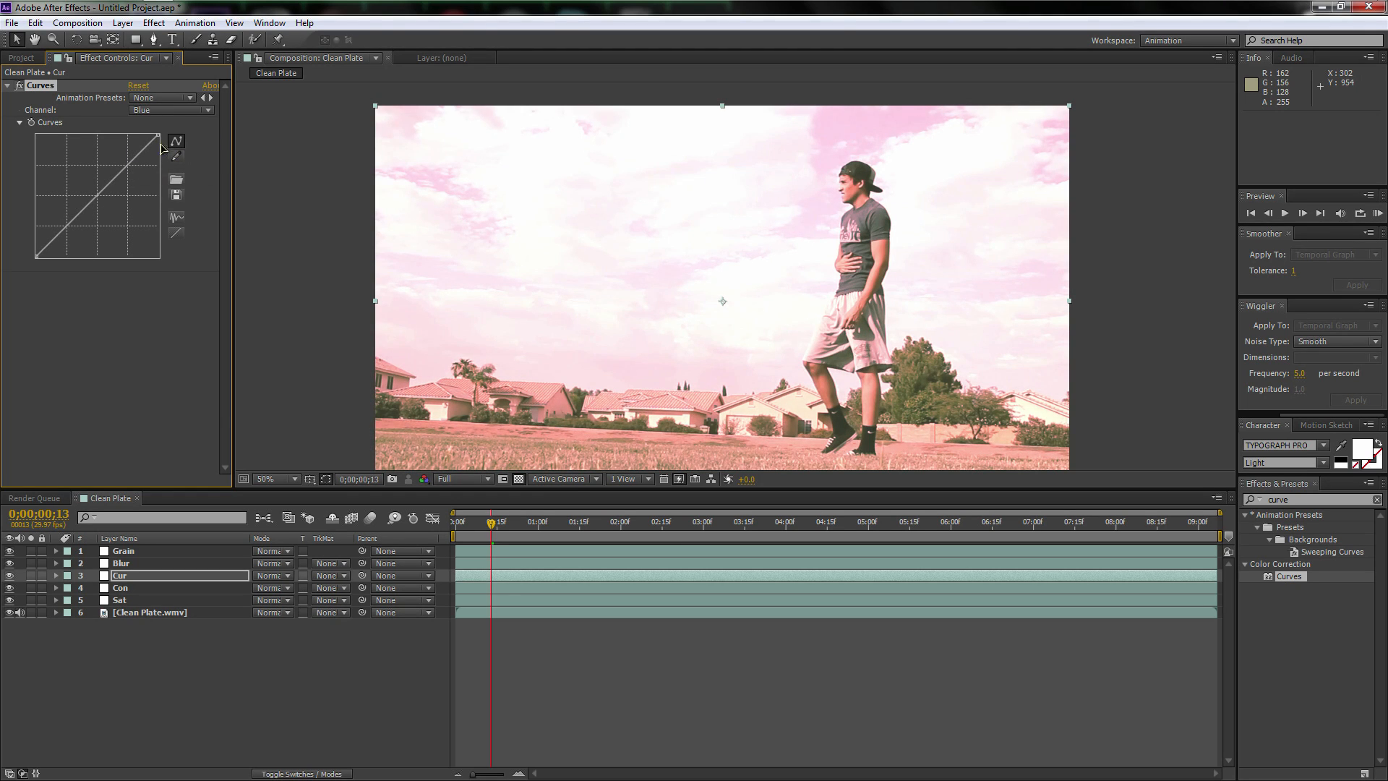
drag(158, 138, 171, 173)
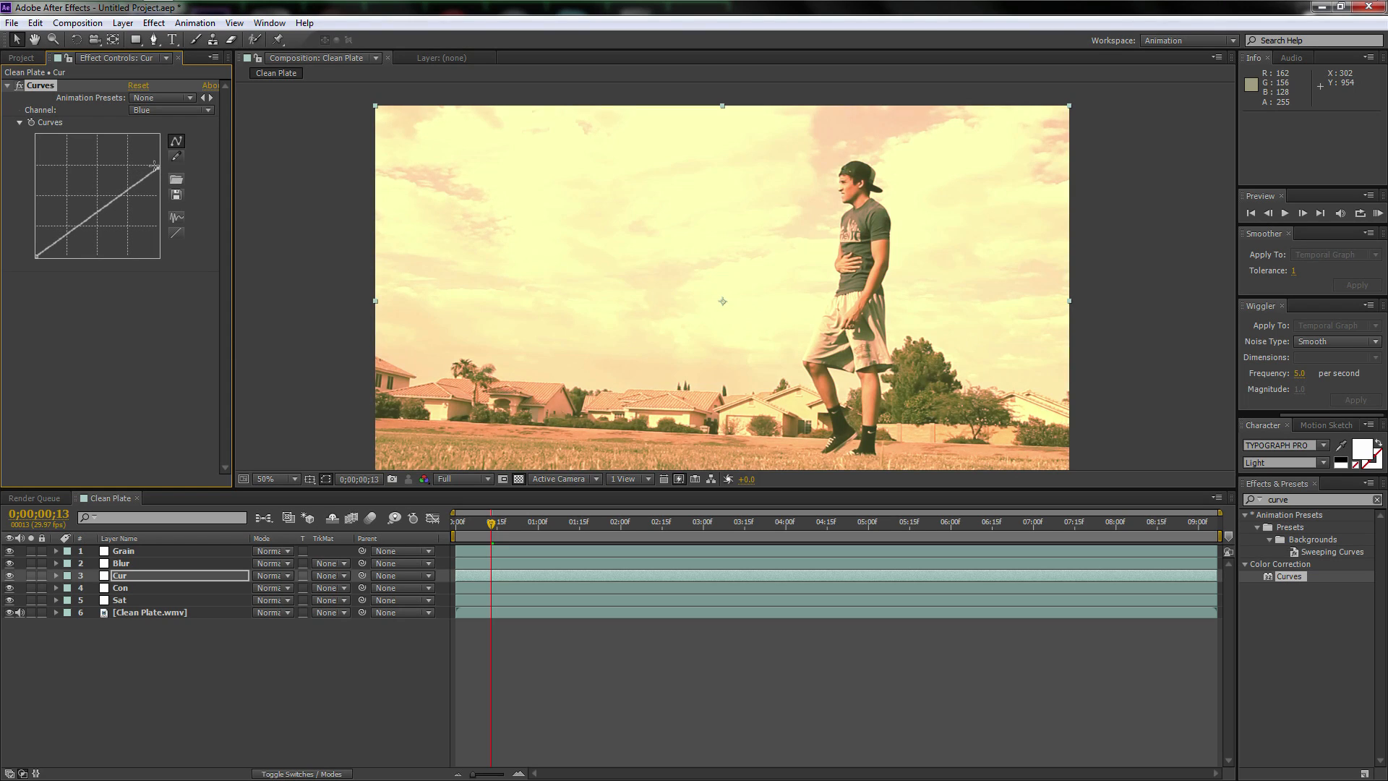
drag(38, 255, 22, 228)
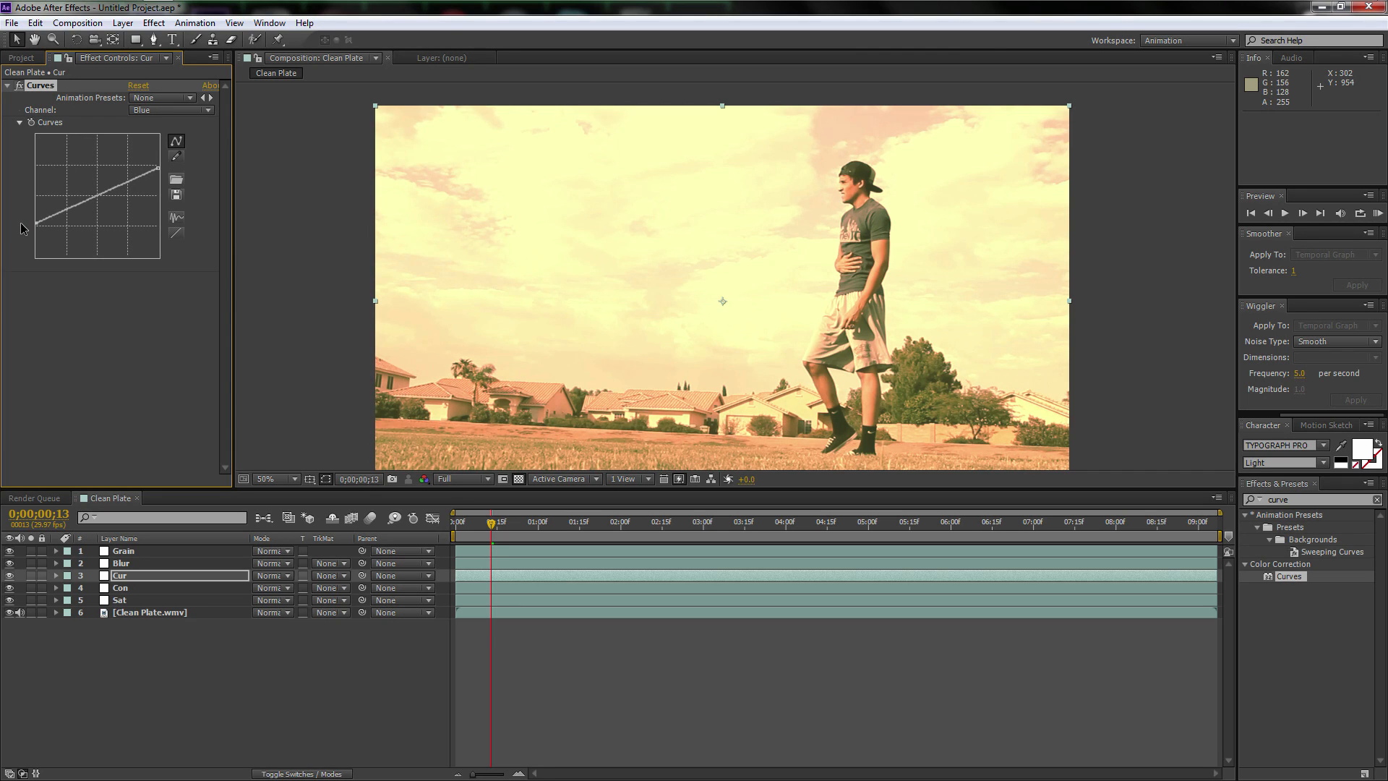
Reshape the Green channel curve into a gentle S by lowering the shadow point and raising the highlight point.
key(period)
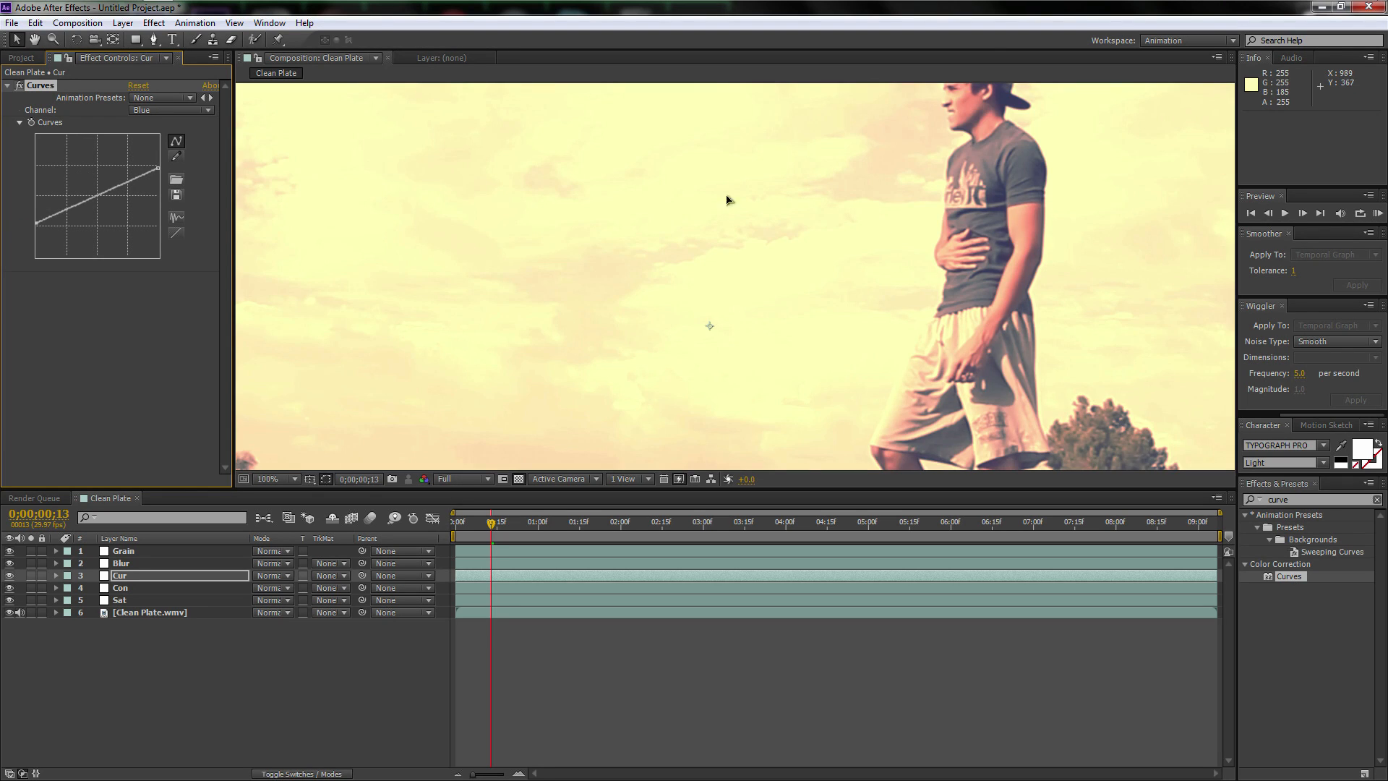
drag(805, 192, 793, 223)
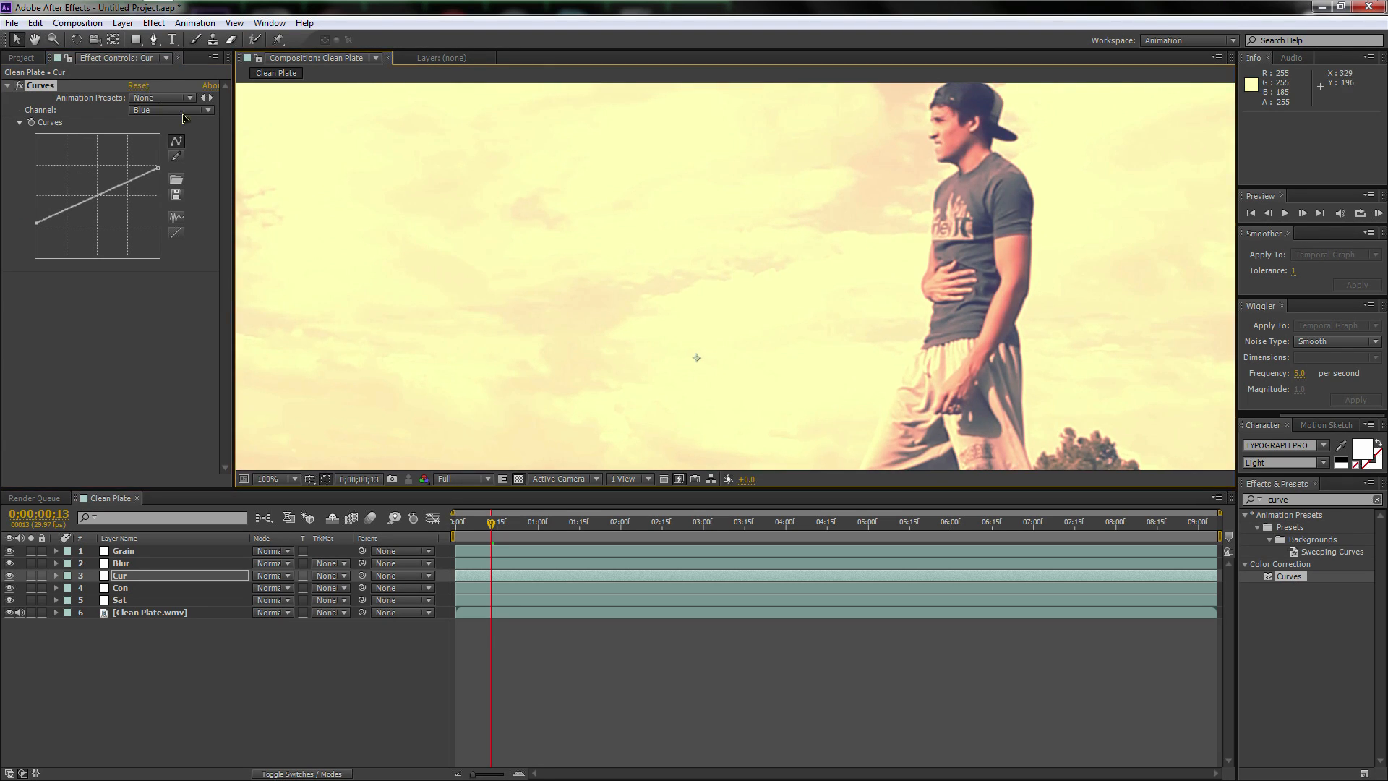
click(182, 112)
click(176, 156)
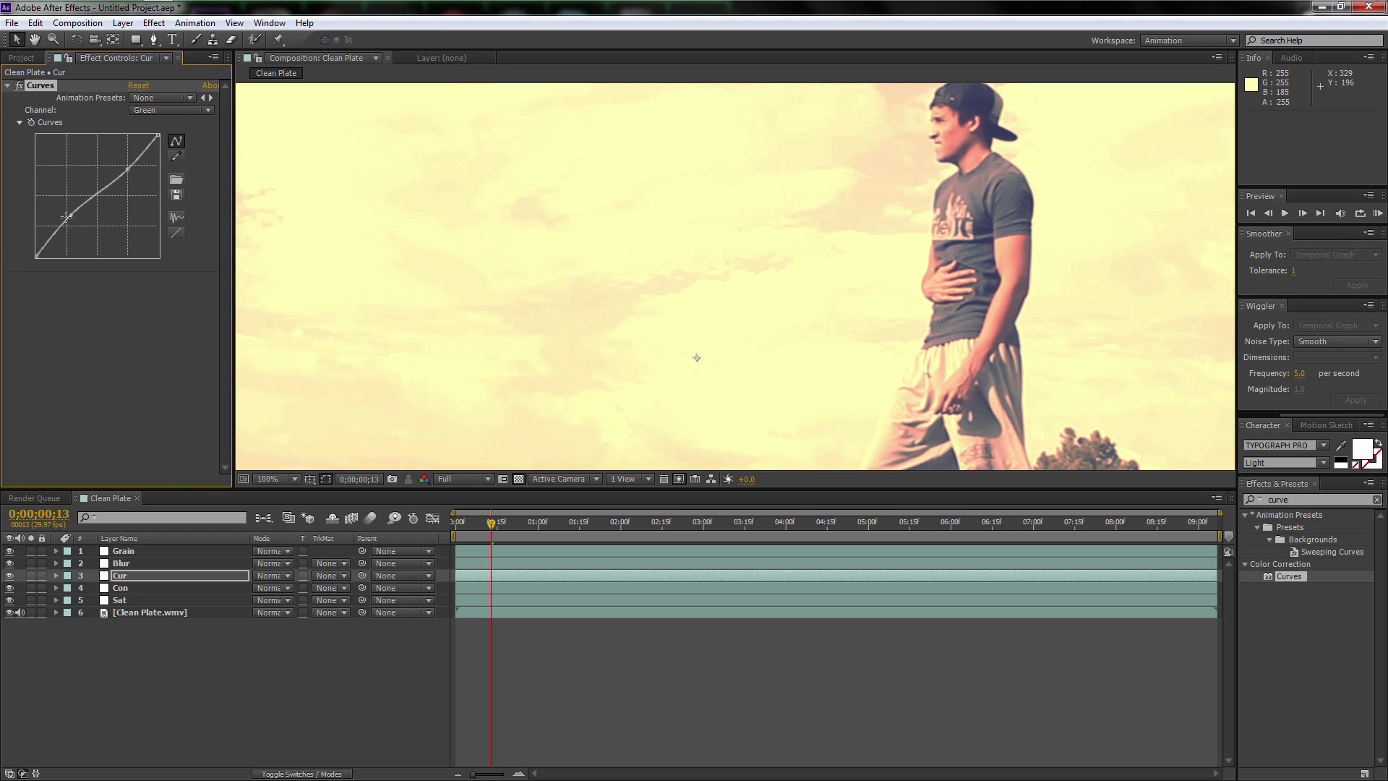
mouse_move(66, 217)
mouse_down()
mouse_move(67, 228)
mouse_move(75, 177)
mouse_move(65, 236)
mouse_up()
drag(127, 169, 129, 160)
Examine the curve-graded frame in the composition view with the layers deselected.
scroll(542, 211, down, 1)
key(space)
drag(543, 213, 549, 178)
key(space)
drag(648, 199, 779, 219)
scroll(731, 193, up, 2)
scroll(755, 254, down, 1)
click(305, 232)
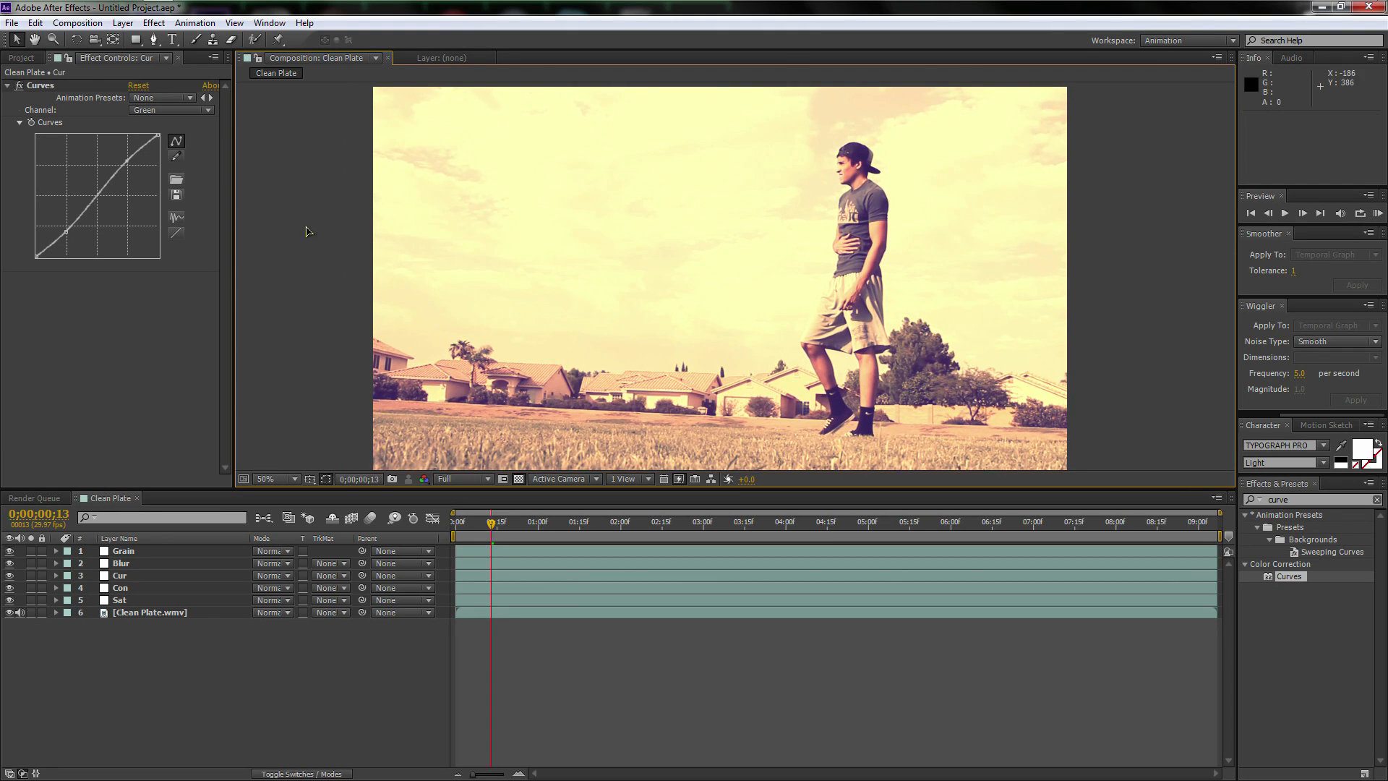
key(space)
drag(700, 252, 704, 248)
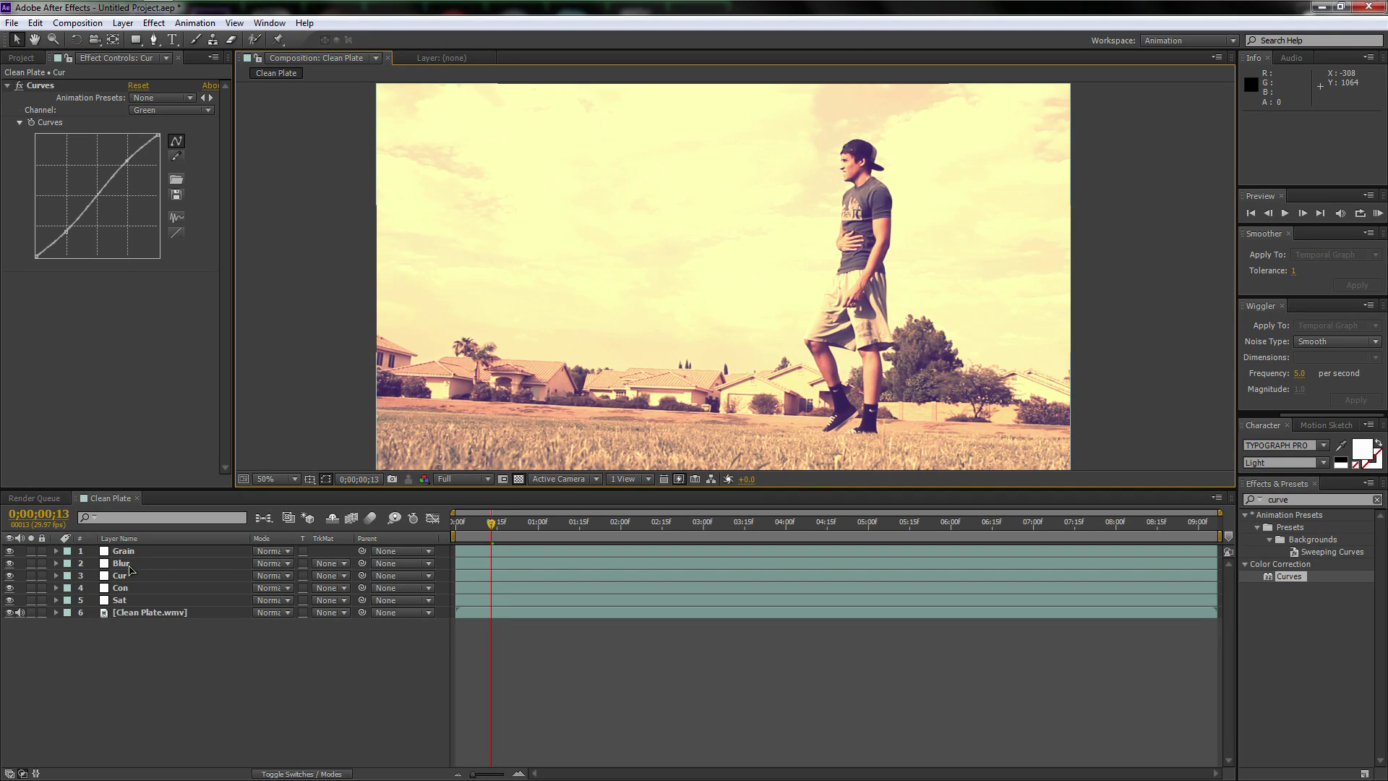
Select the Blur layer and inspect the graded close-up of the subject at 0;00;04;00.
click(121, 563)
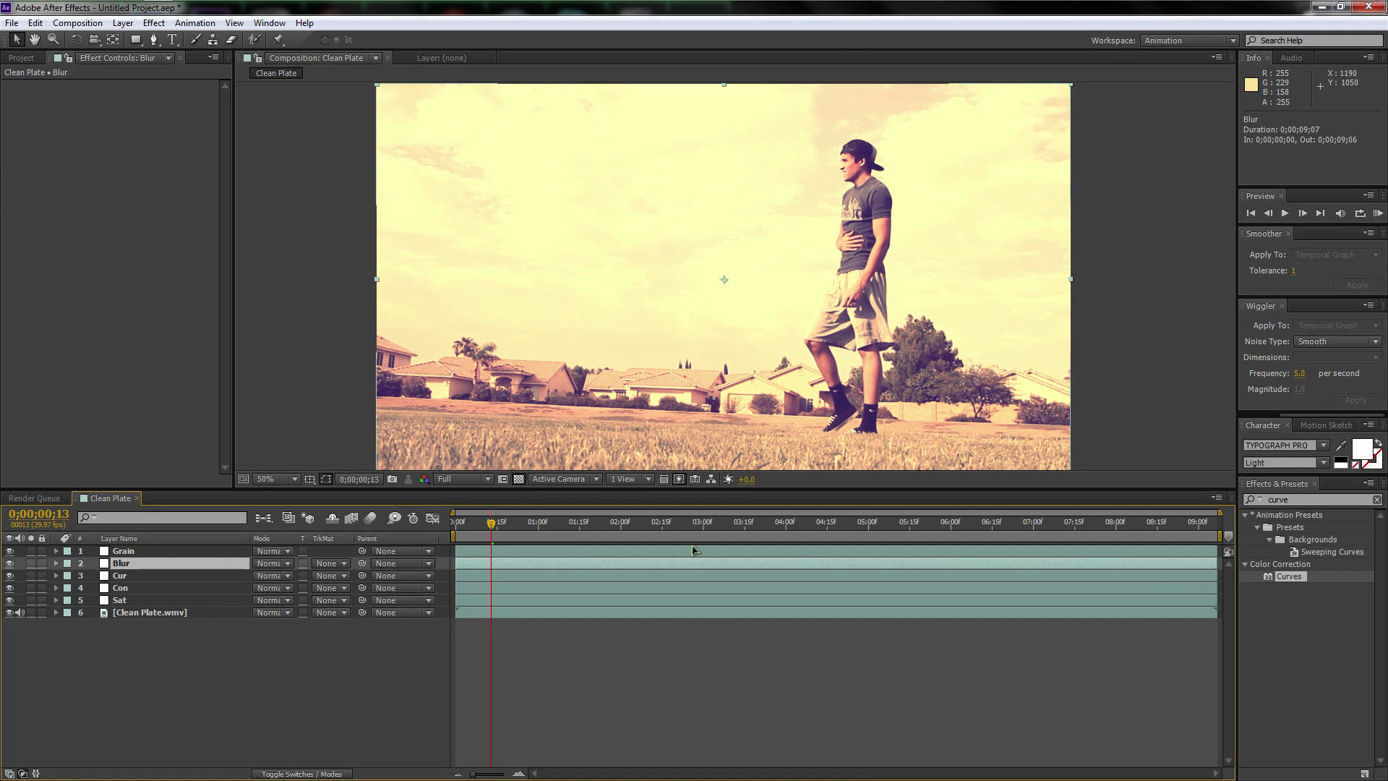
click(786, 525)
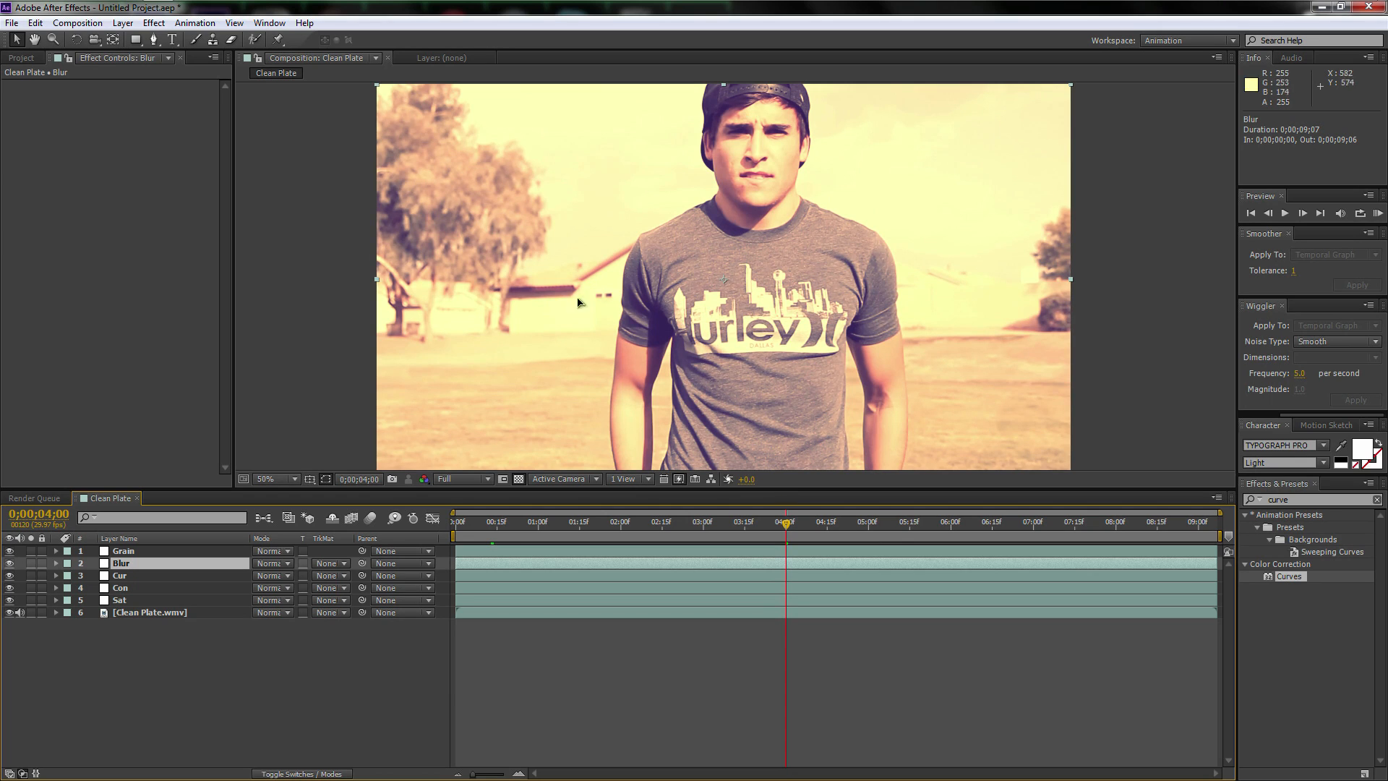
scroll(524, 245, up, 1)
key(space)
drag(498, 254, 769, 299)
scroll(771, 300, down, 1)
key(space)
drag(923, 300, 792, 279)
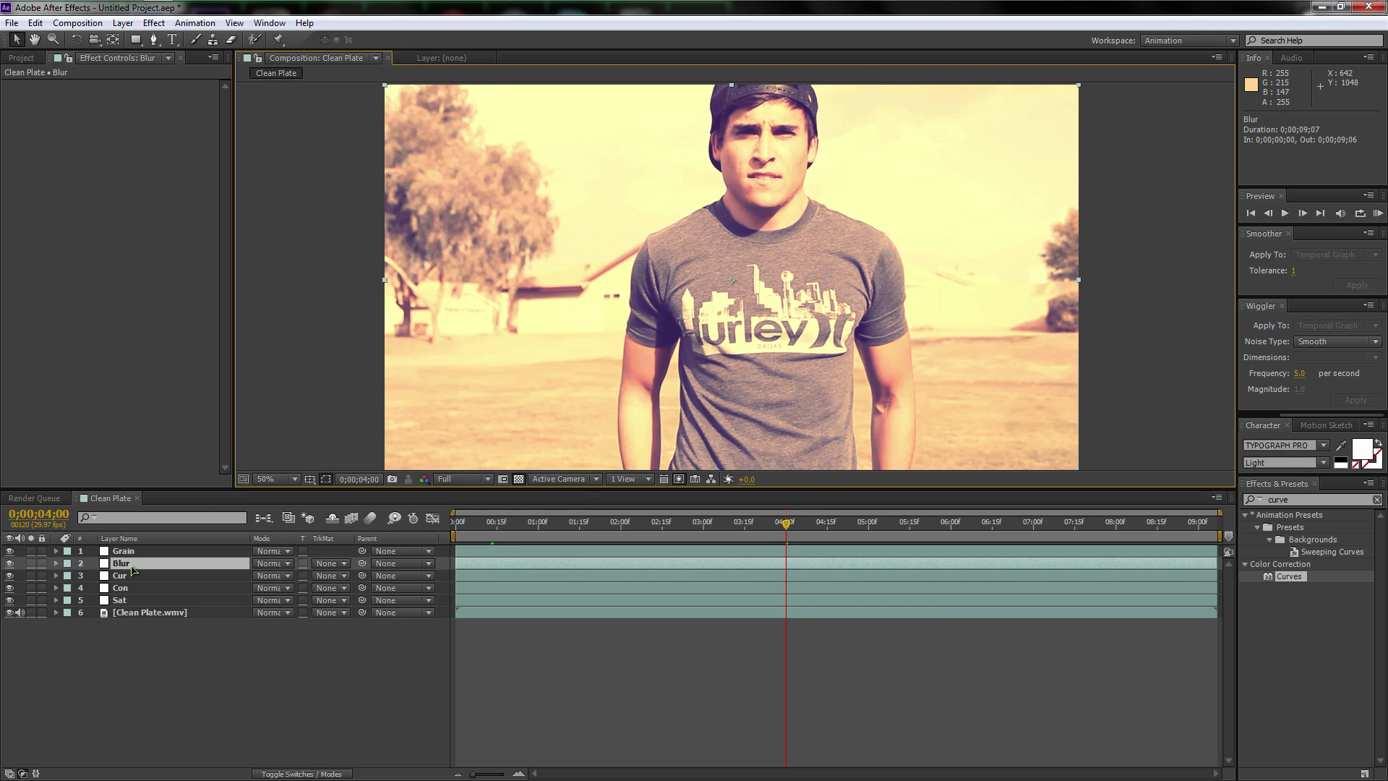
At 0;00;00;25, apply the Camera Lens Blur effect to the Blur layer and turn on Repeat Edge Pixels.
click(562, 523)
click(525, 523)
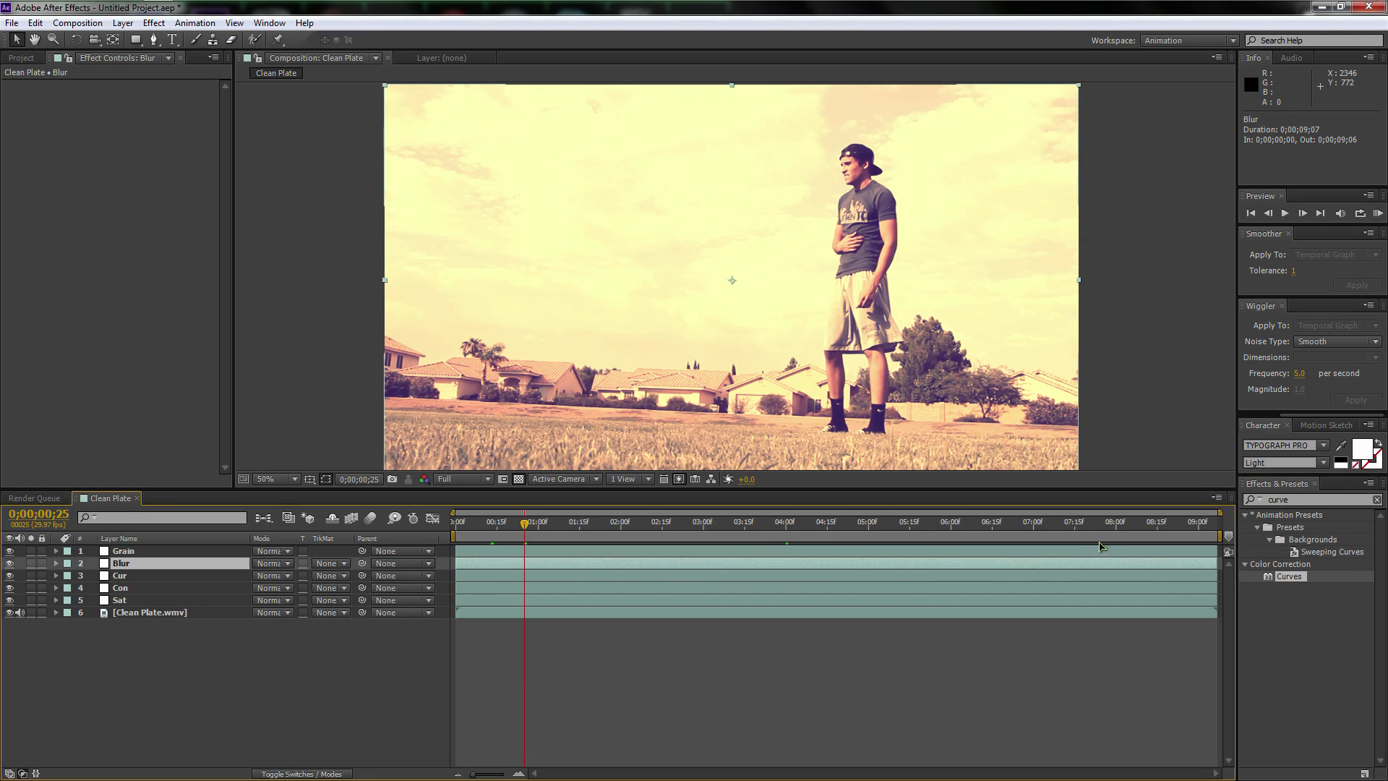
drag(1298, 500, 1188, 506)
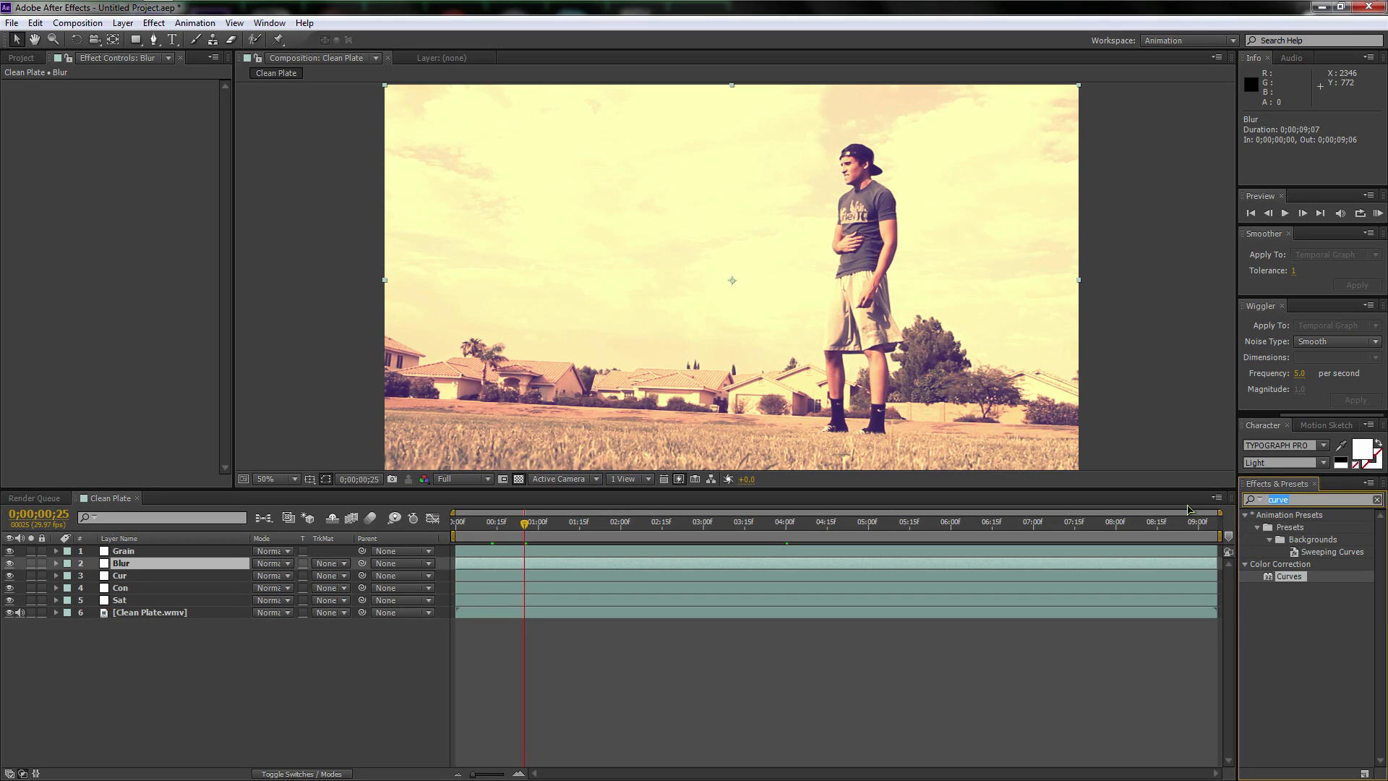
text(blur)
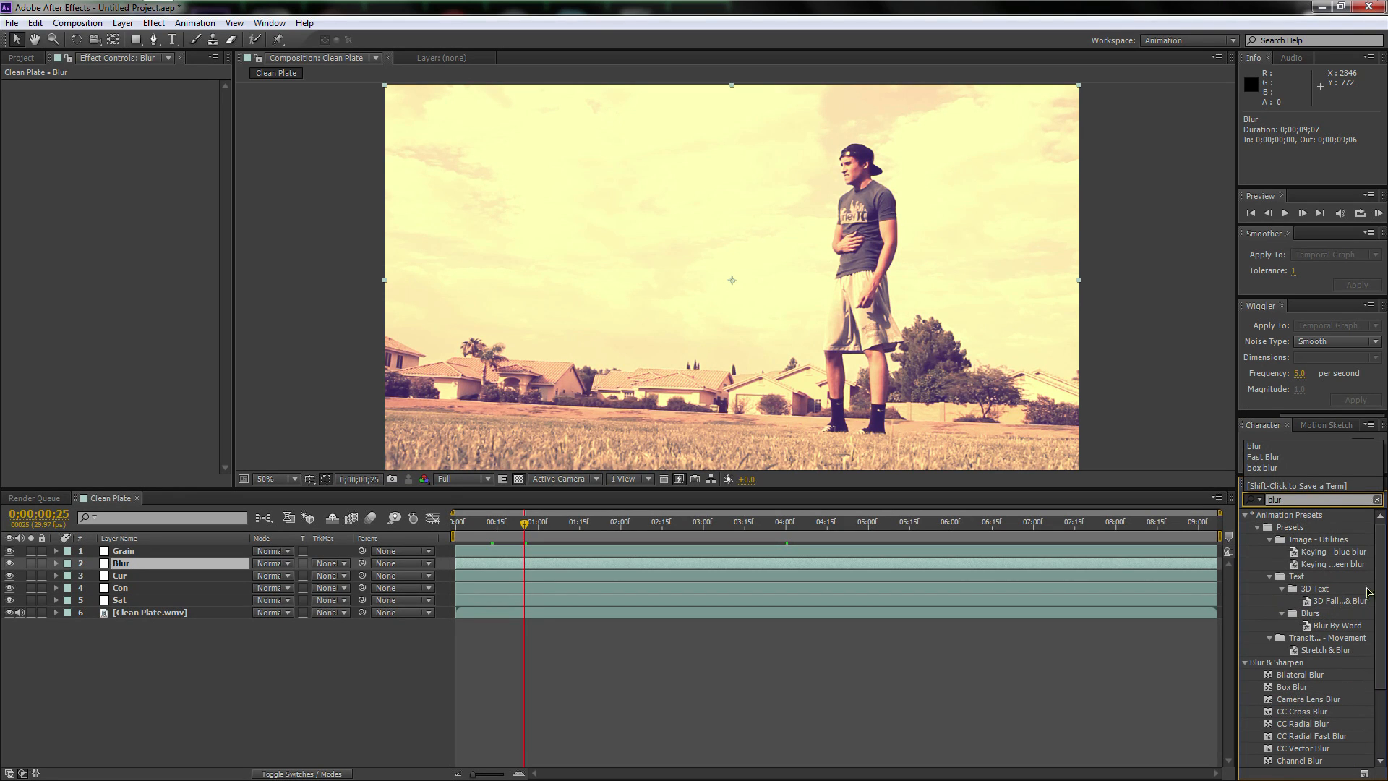
scroll(1316, 609, down, 5)
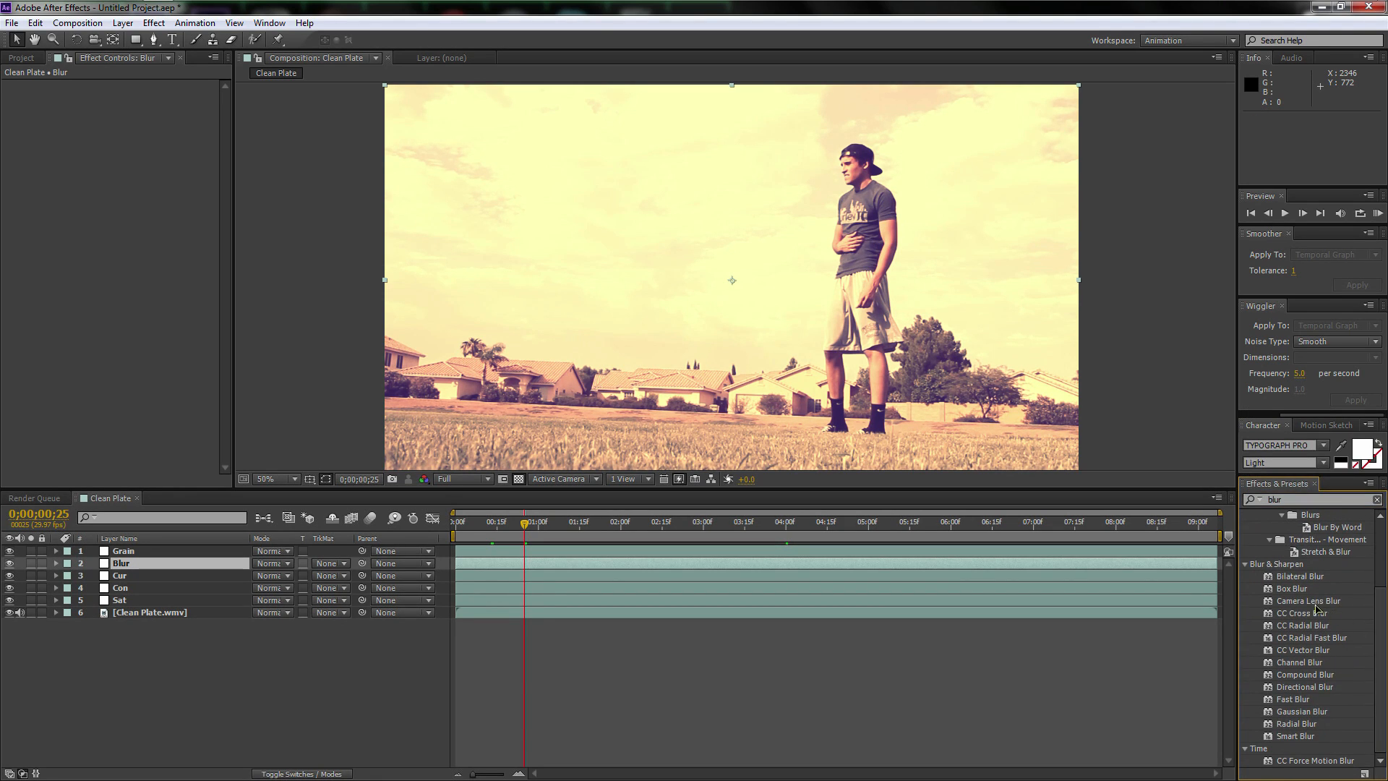
drag(1315, 609, 171, 571)
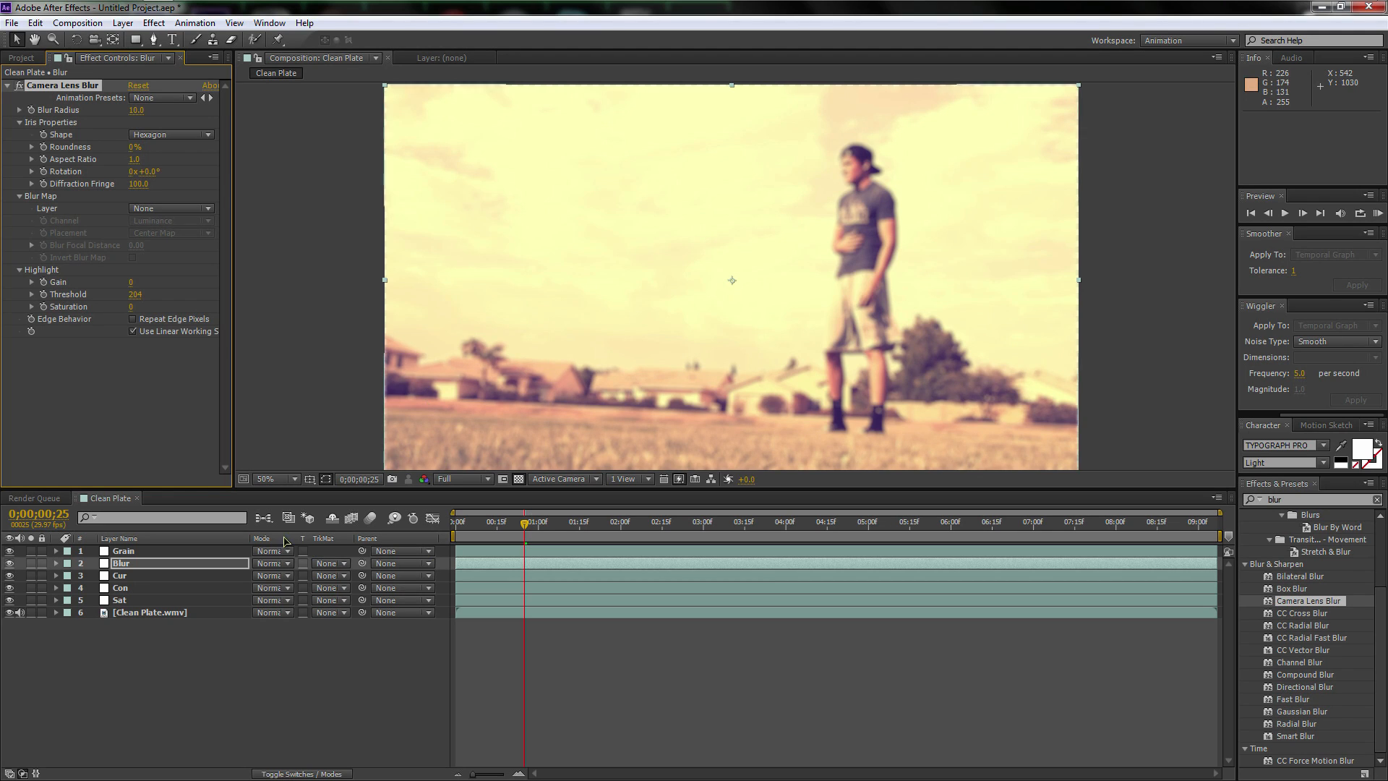
click(133, 320)
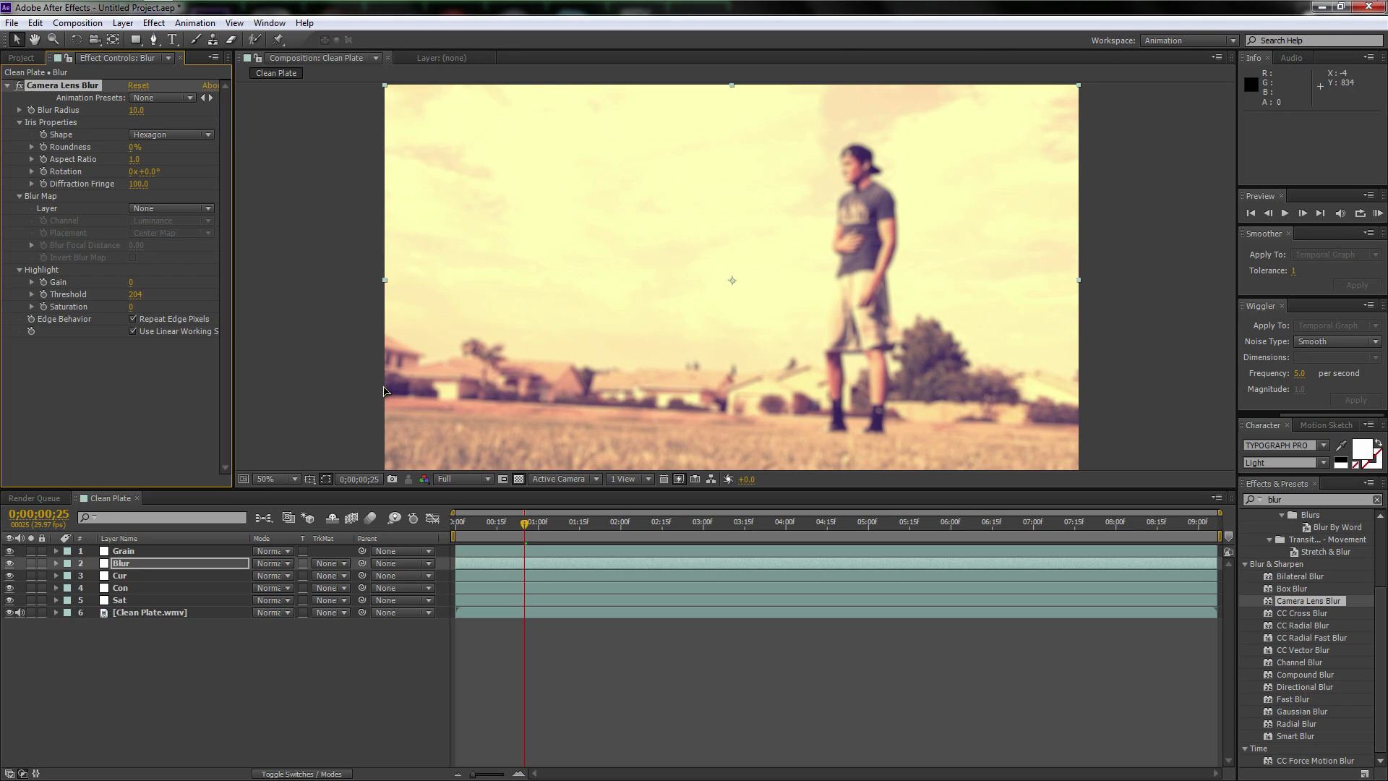
Add an elliptical mask filling the whole frame to the Blur layer with the Ellipse Tool.
click(139, 42)
click(154, 40)
click(154, 42)
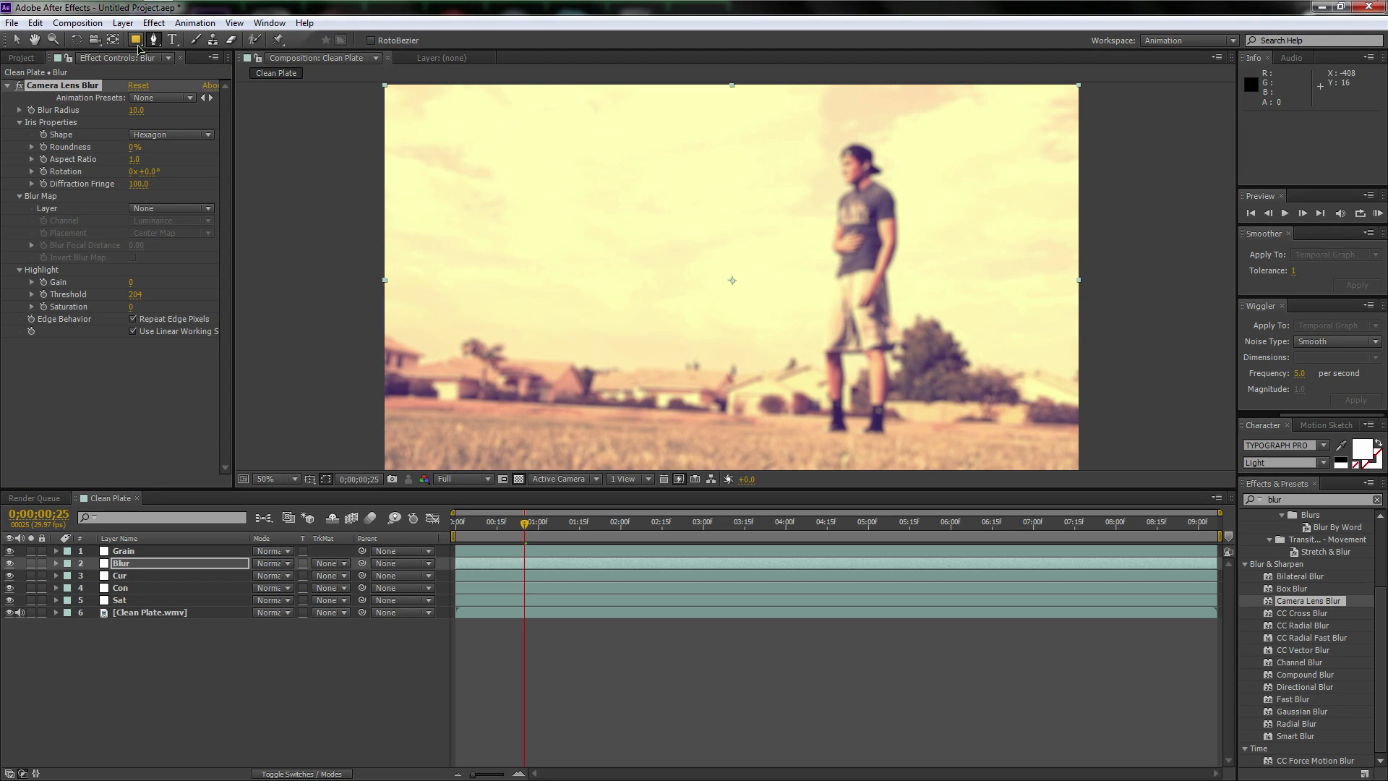
click(137, 43)
click(135, 45)
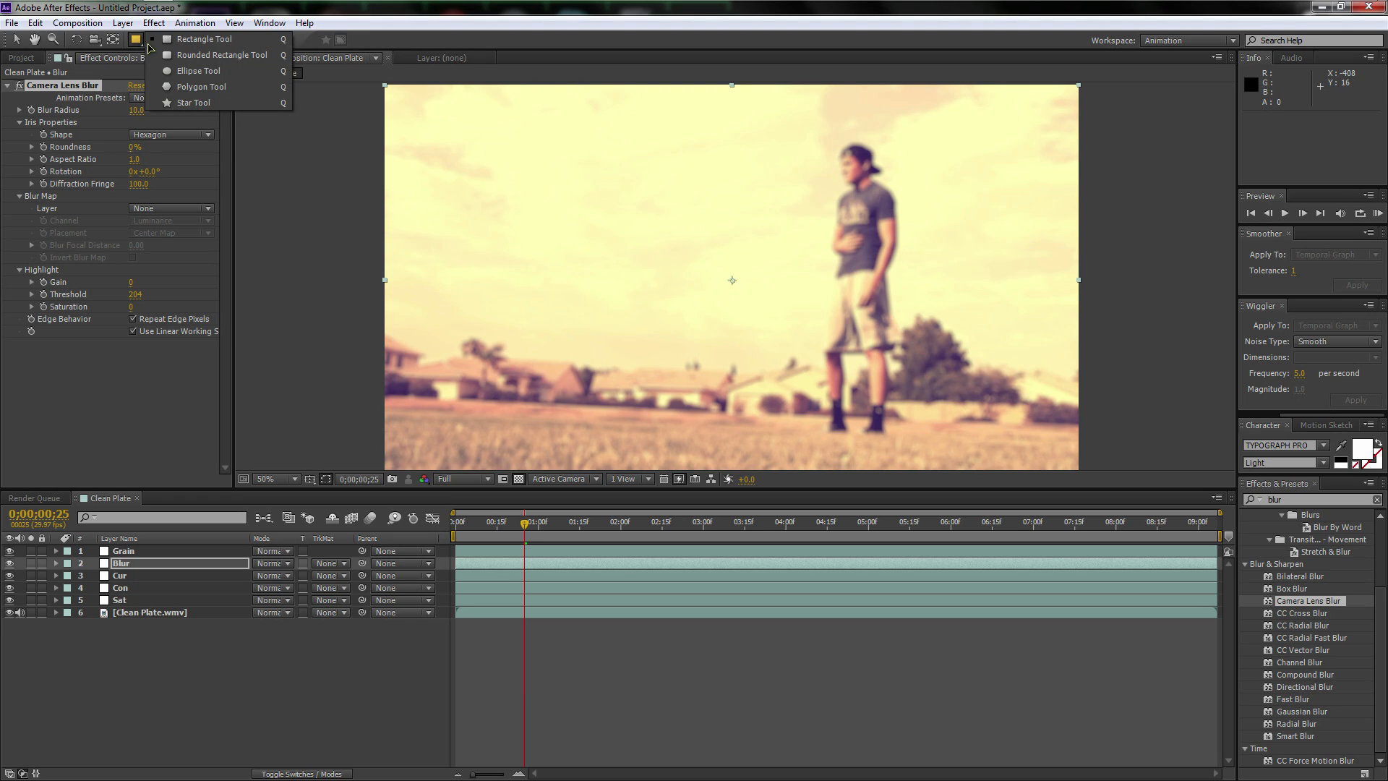
click(193, 72)
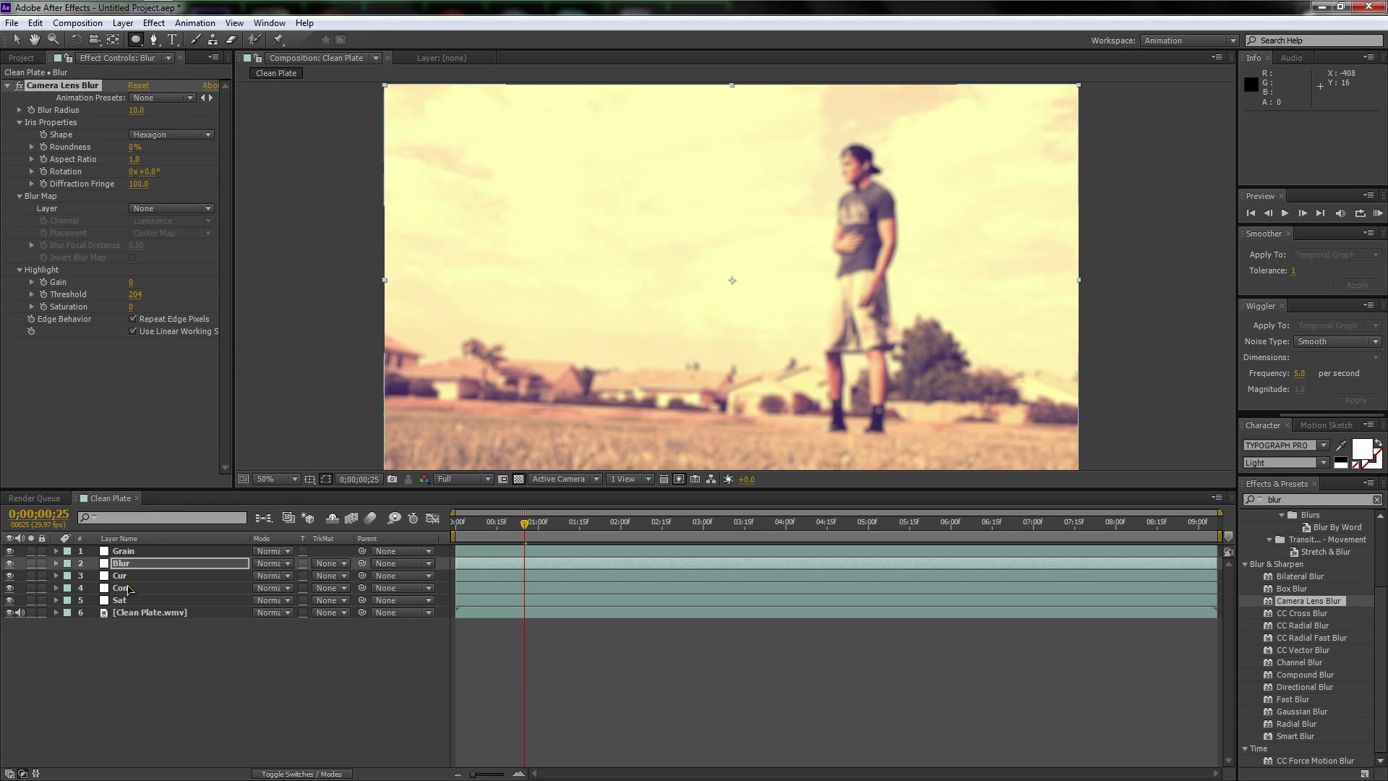
click(150, 564)
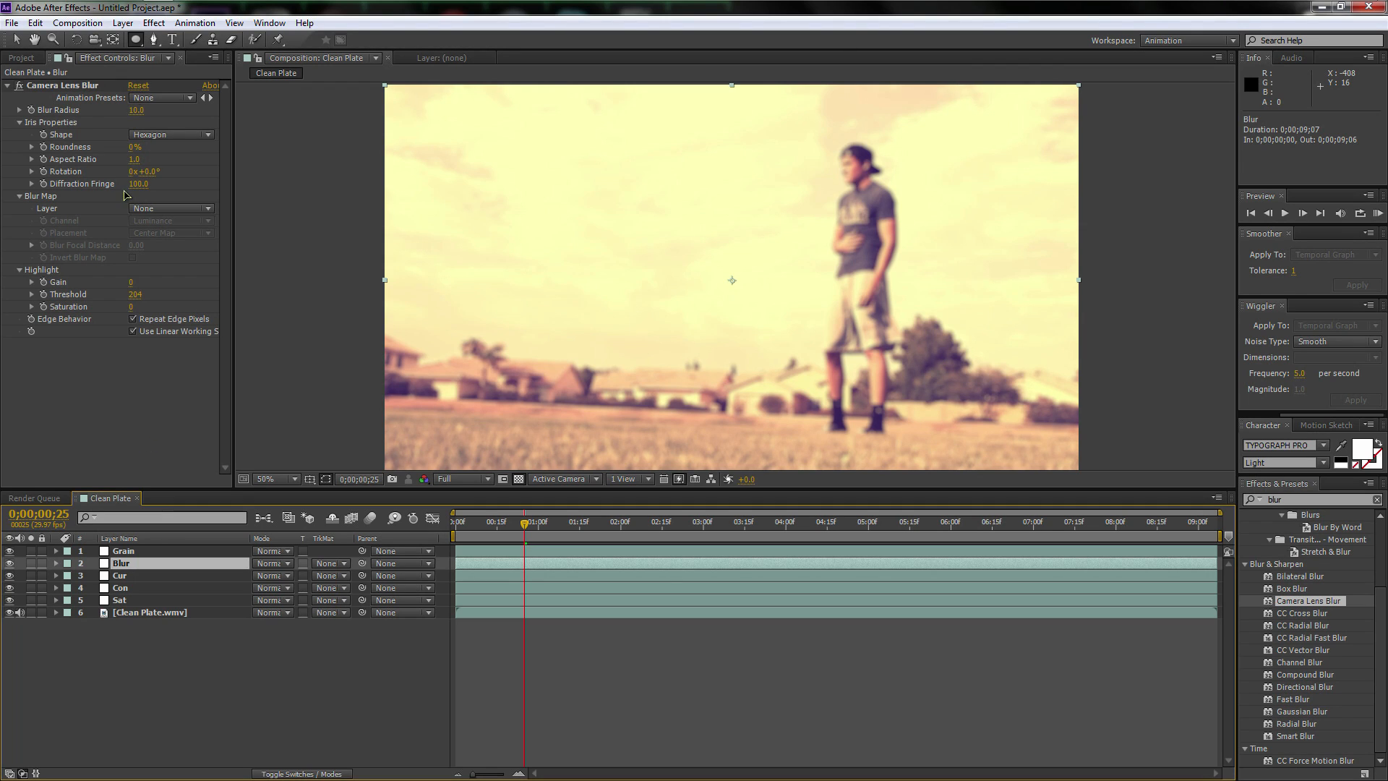
double_click(135, 41)
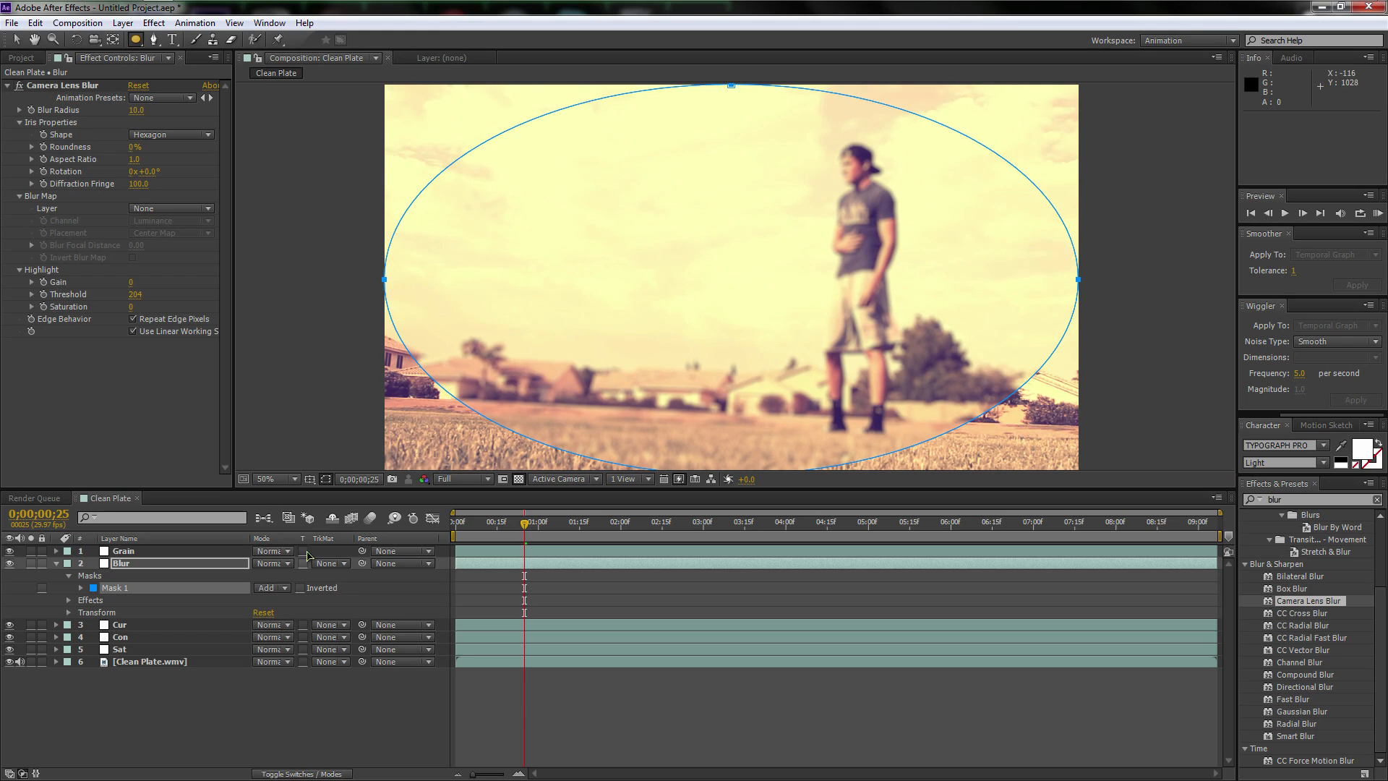
Invert the Blur layer's elliptical mask and set its Mask Feather to 364 pixels.
key(v)
click(301, 588)
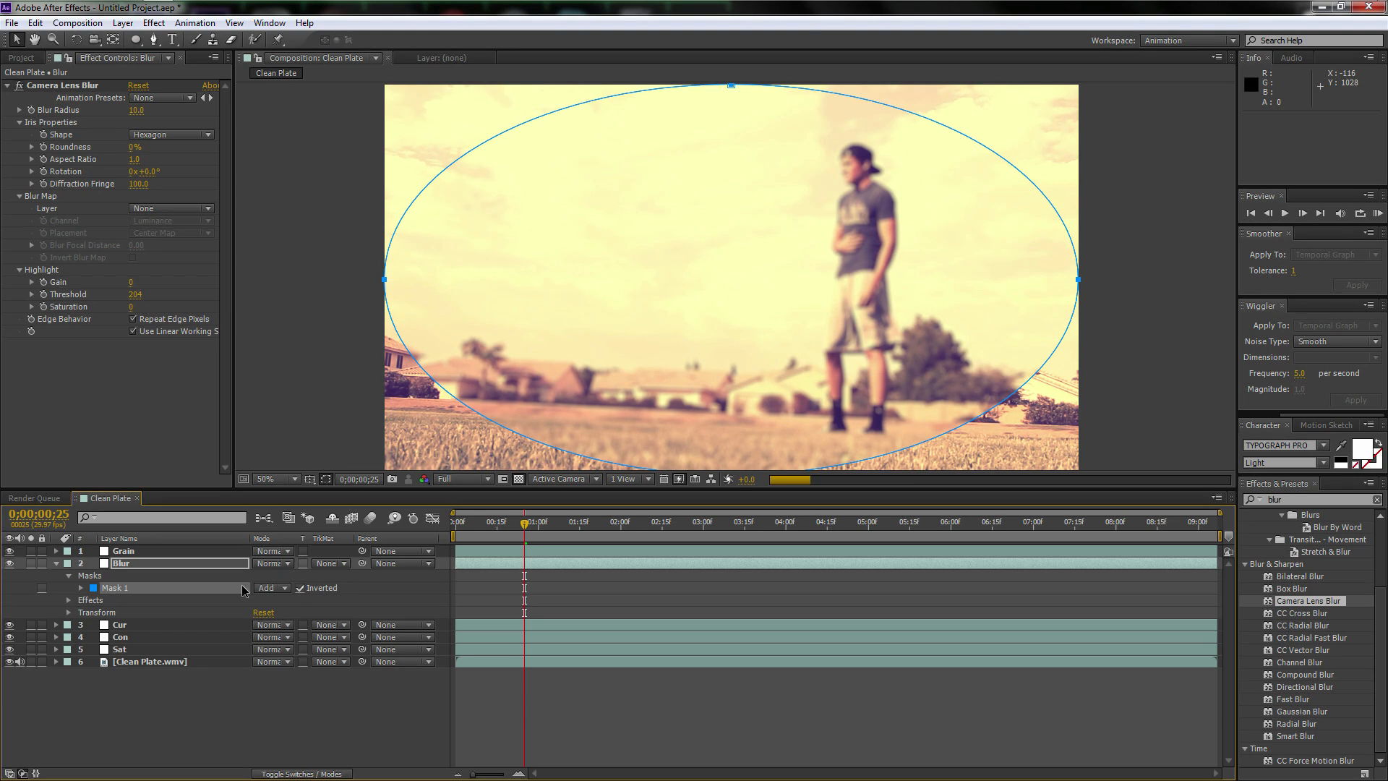
click(81, 588)
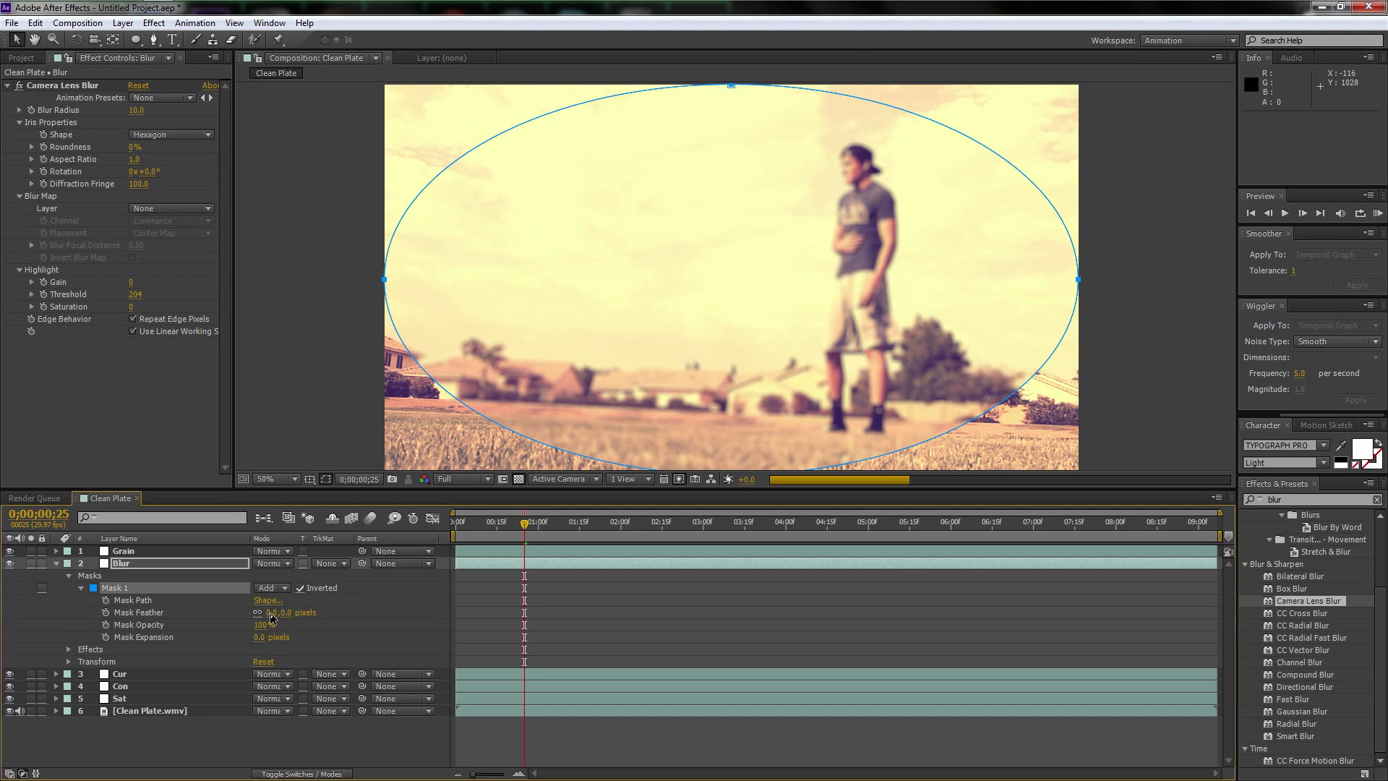
drag(275, 613, 357, 616)
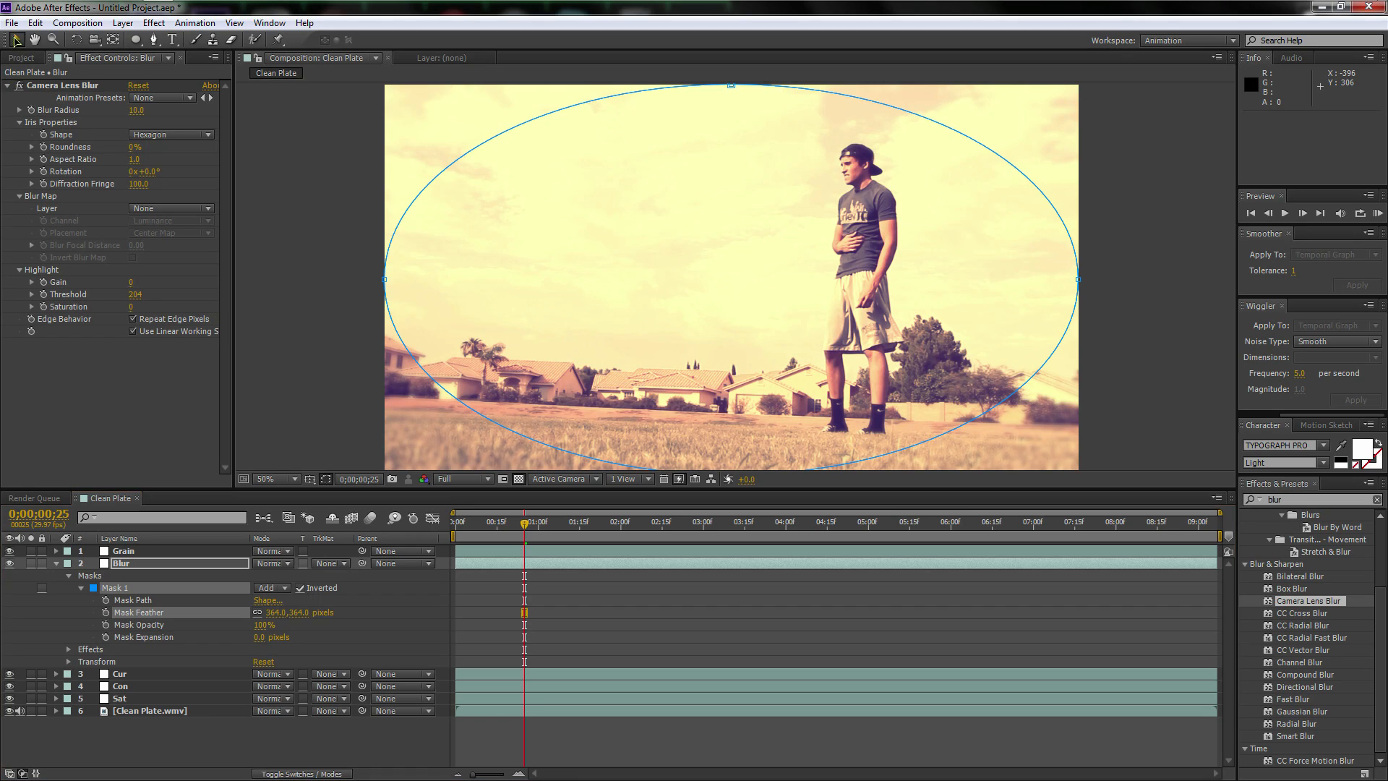
Narrow the mask by moving both side points inward, then nudge its bottom point below the frame and its top point slightly right.
click(383, 282)
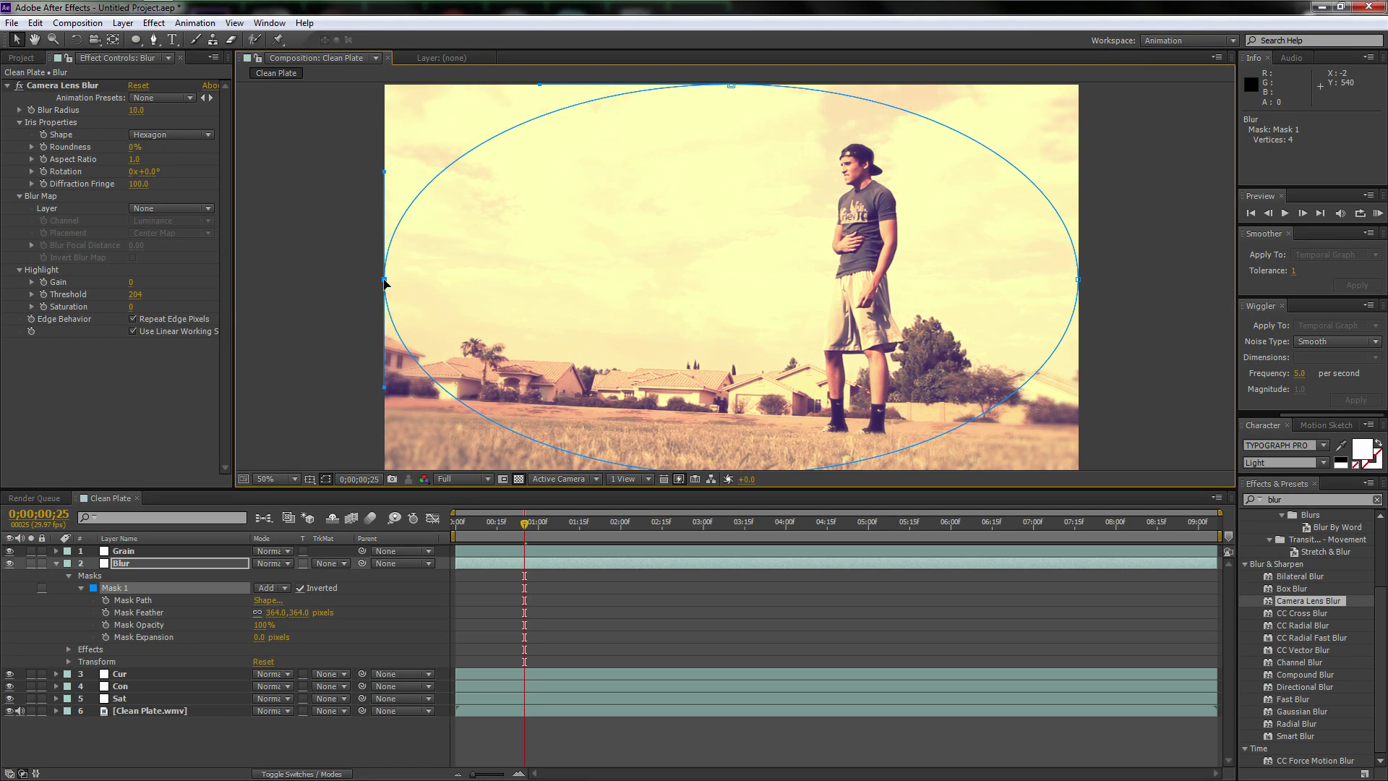
drag(383, 282, 549, 280)
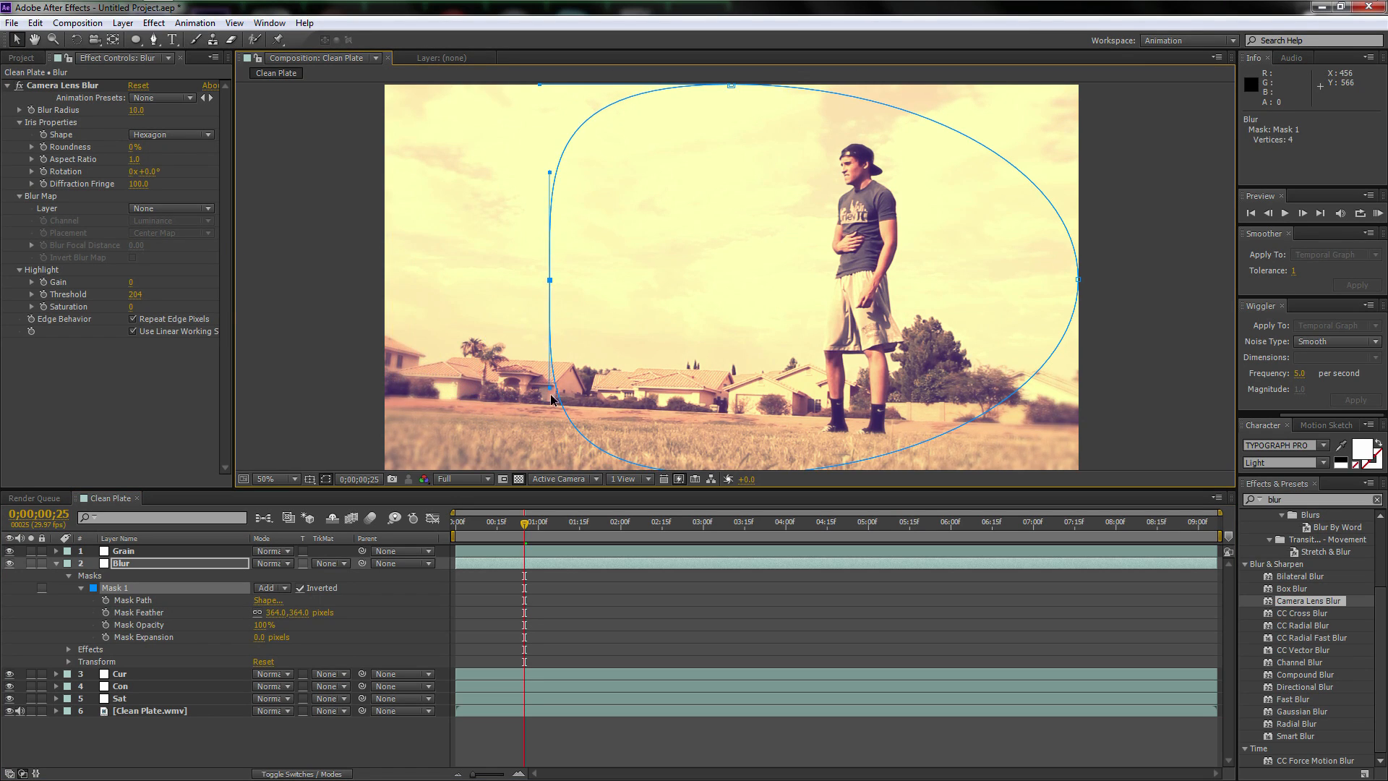
drag(550, 393, 565, 420)
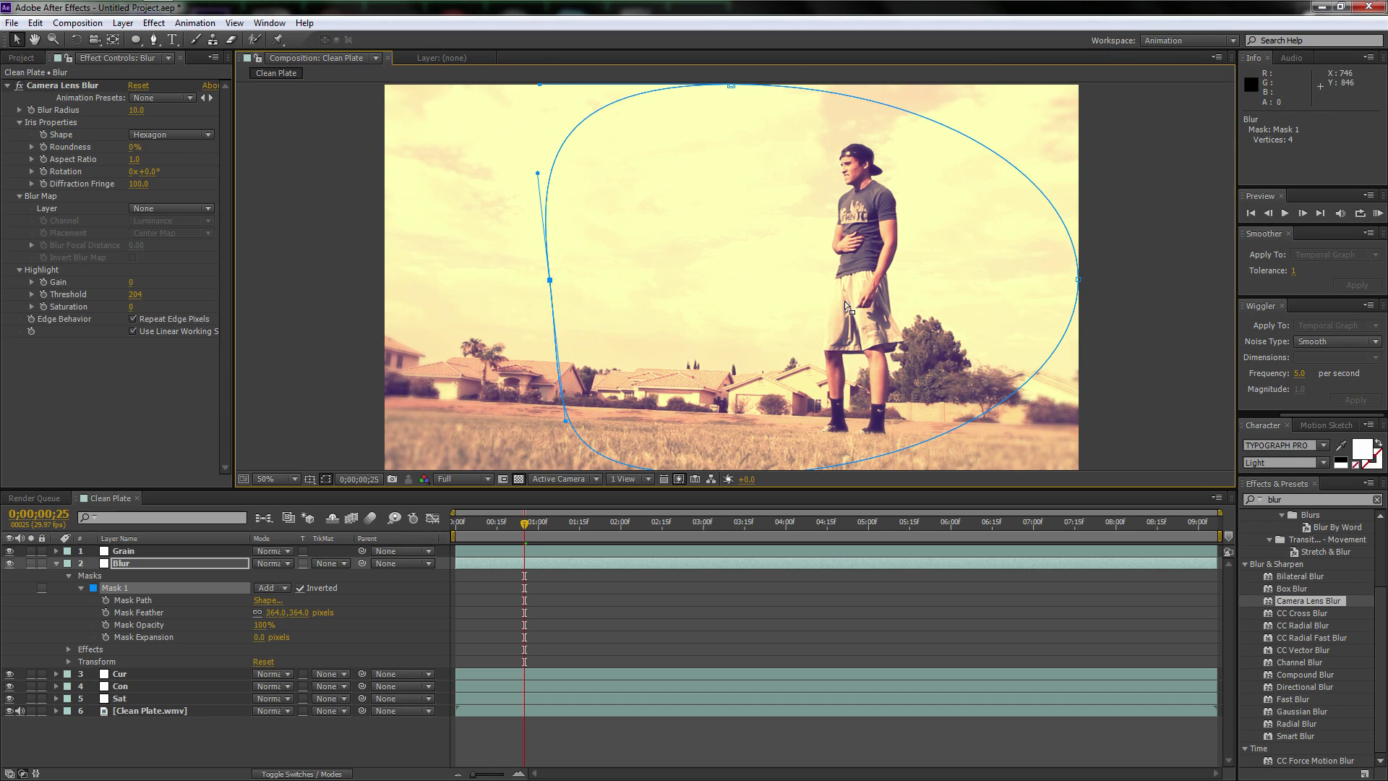
drag(1078, 280, 974, 282)
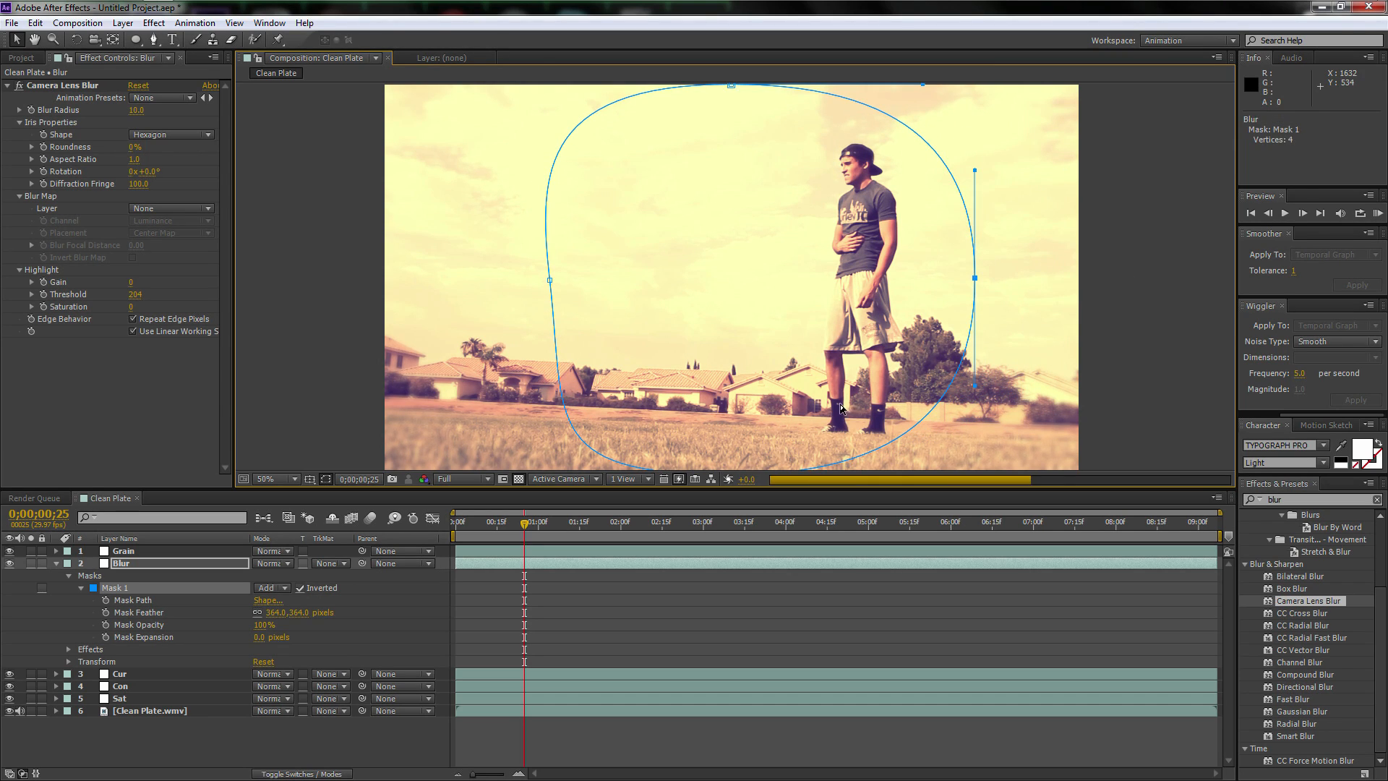
scroll(804, 417, down, 2)
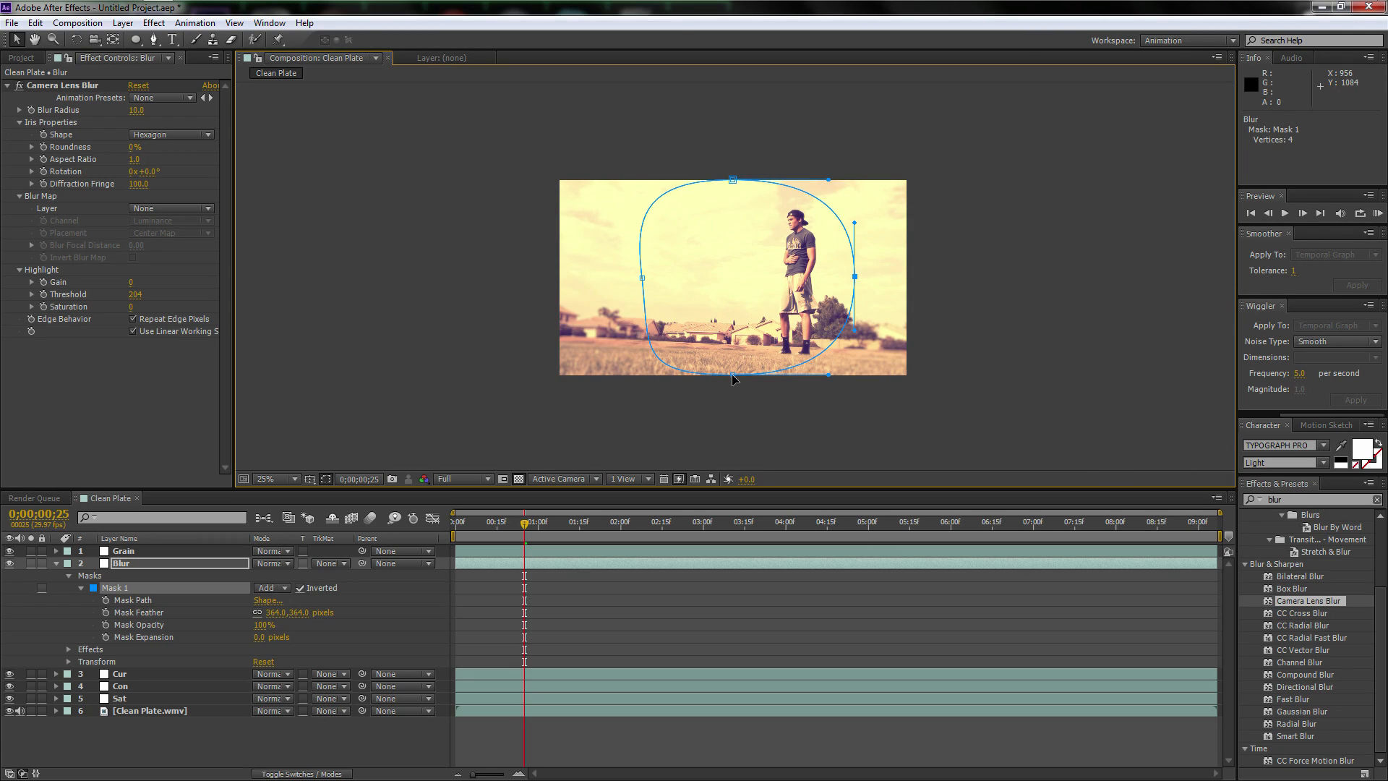
drag(732, 376, 734, 381)
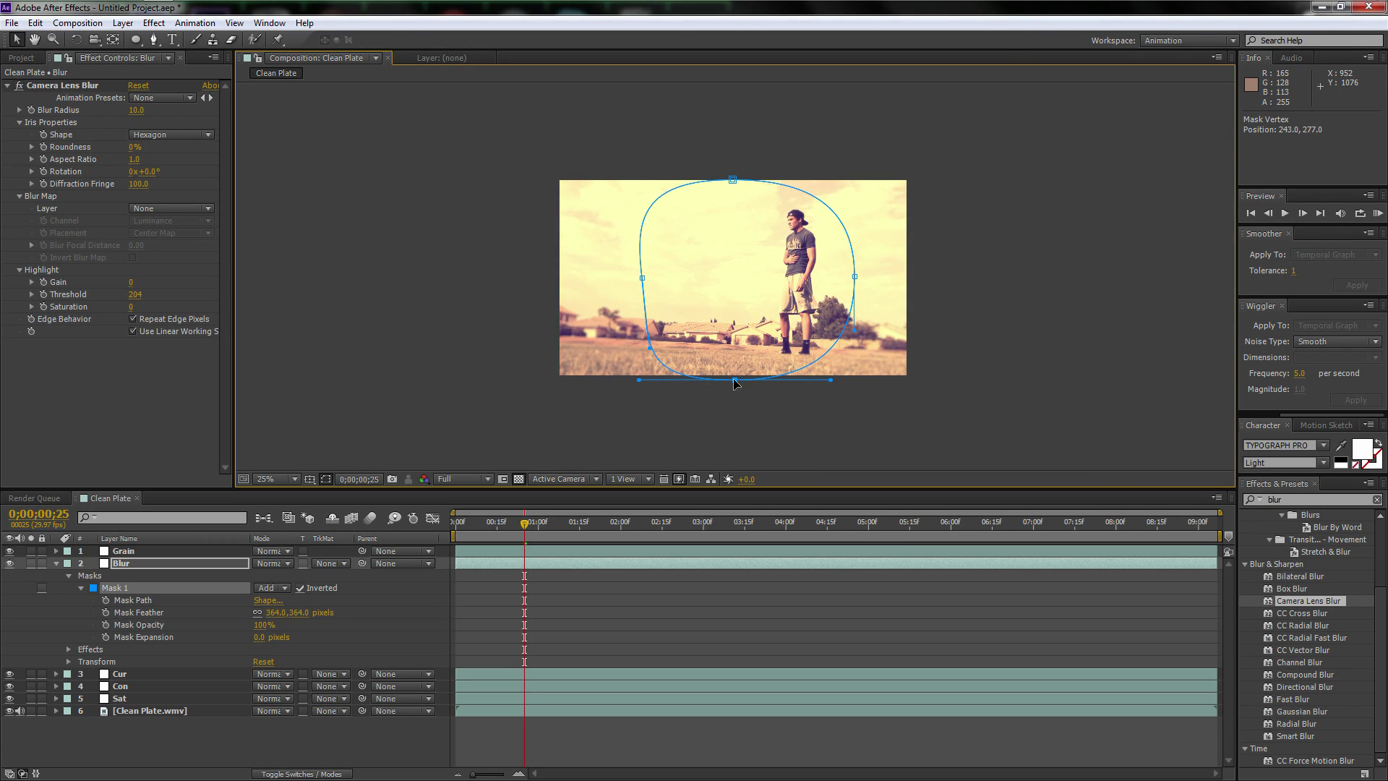
drag(733, 180, 747, 182)
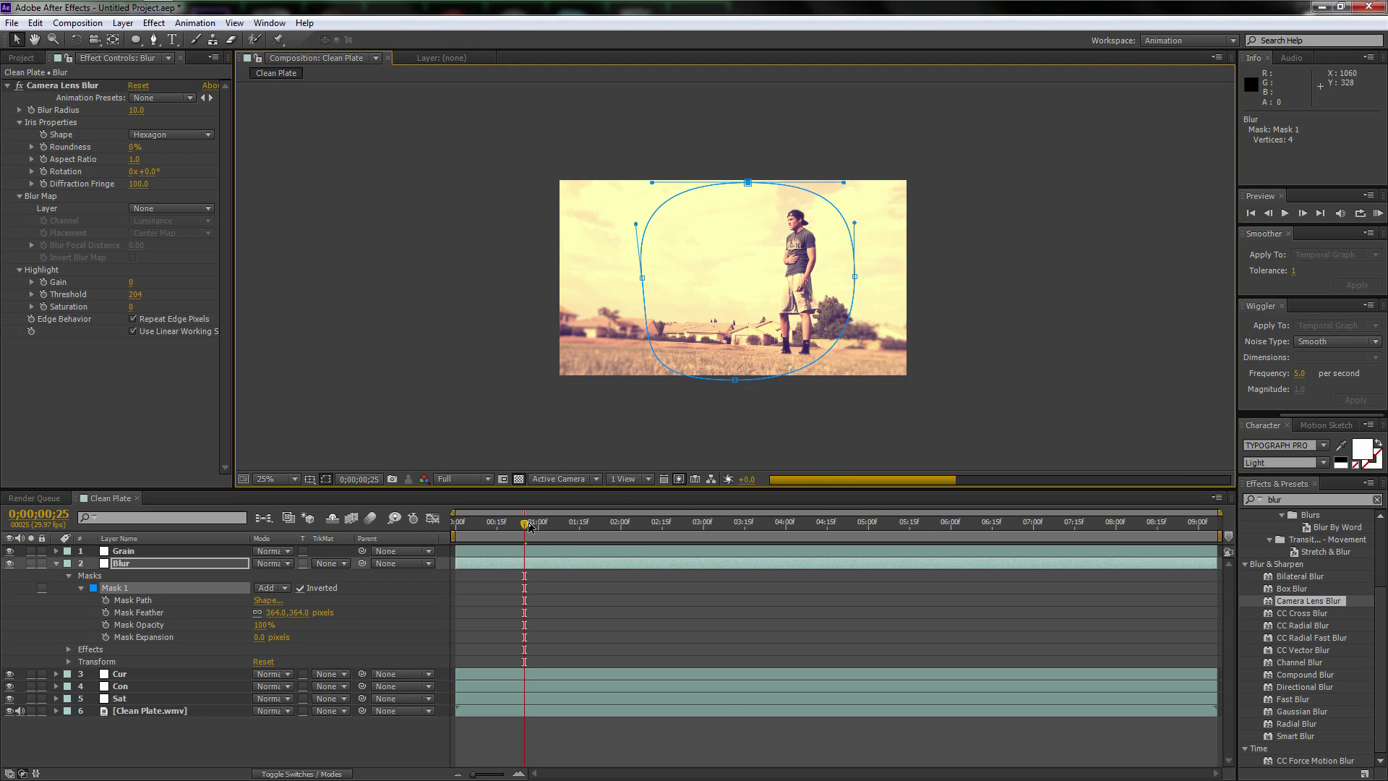
Deselect the mask and inspect the edge blur on the frames at 0;00;03;15, 0;00;07;02 and 0;00;00;16.
drag(528, 527, 749, 528)
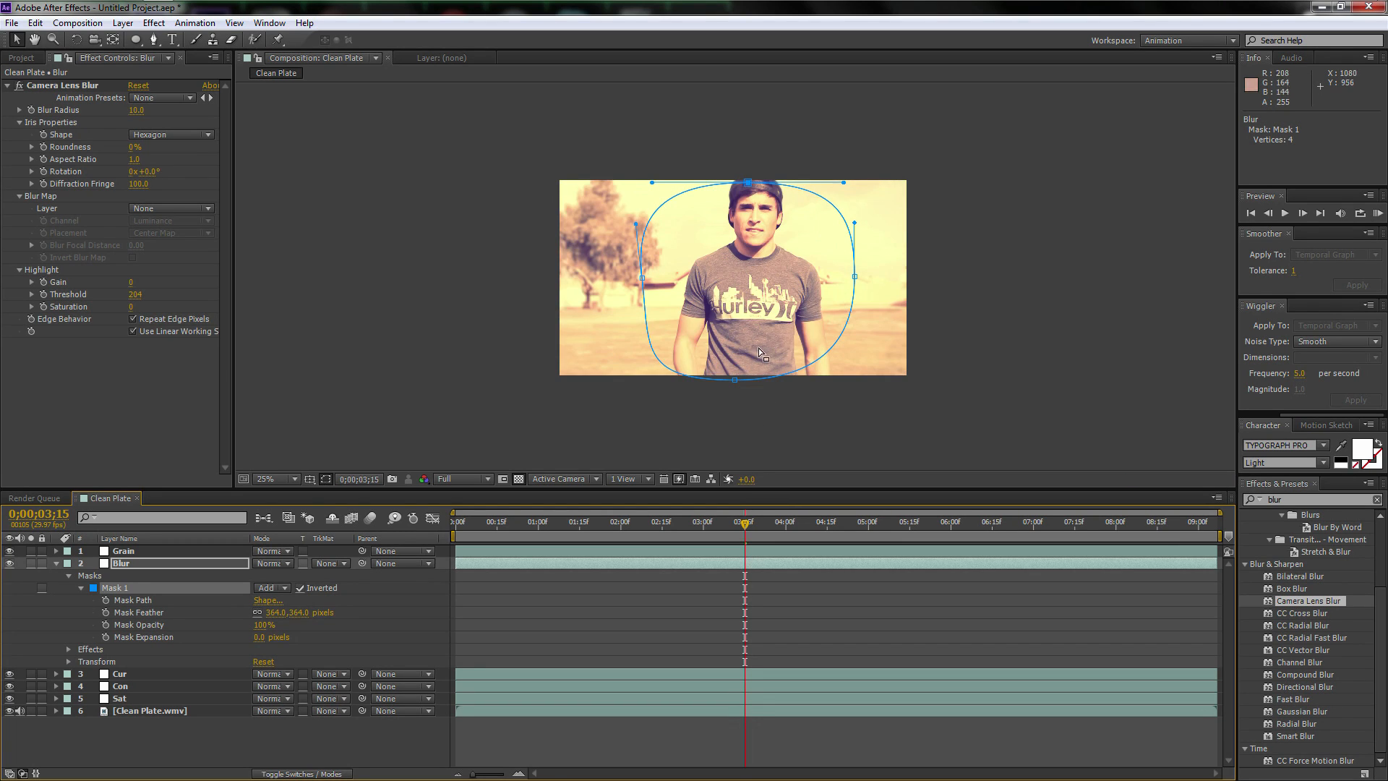
key(period)
key(period)
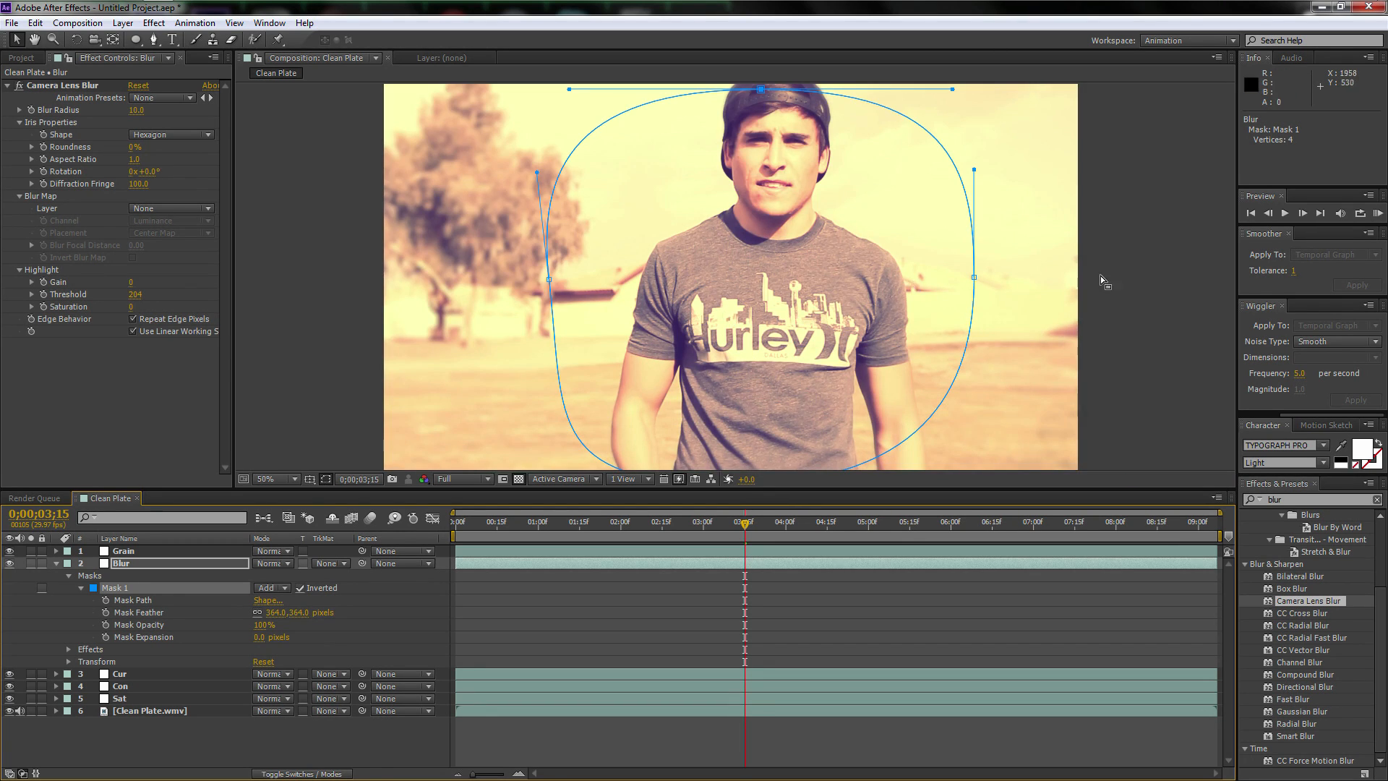
click(1157, 263)
click(1153, 331)
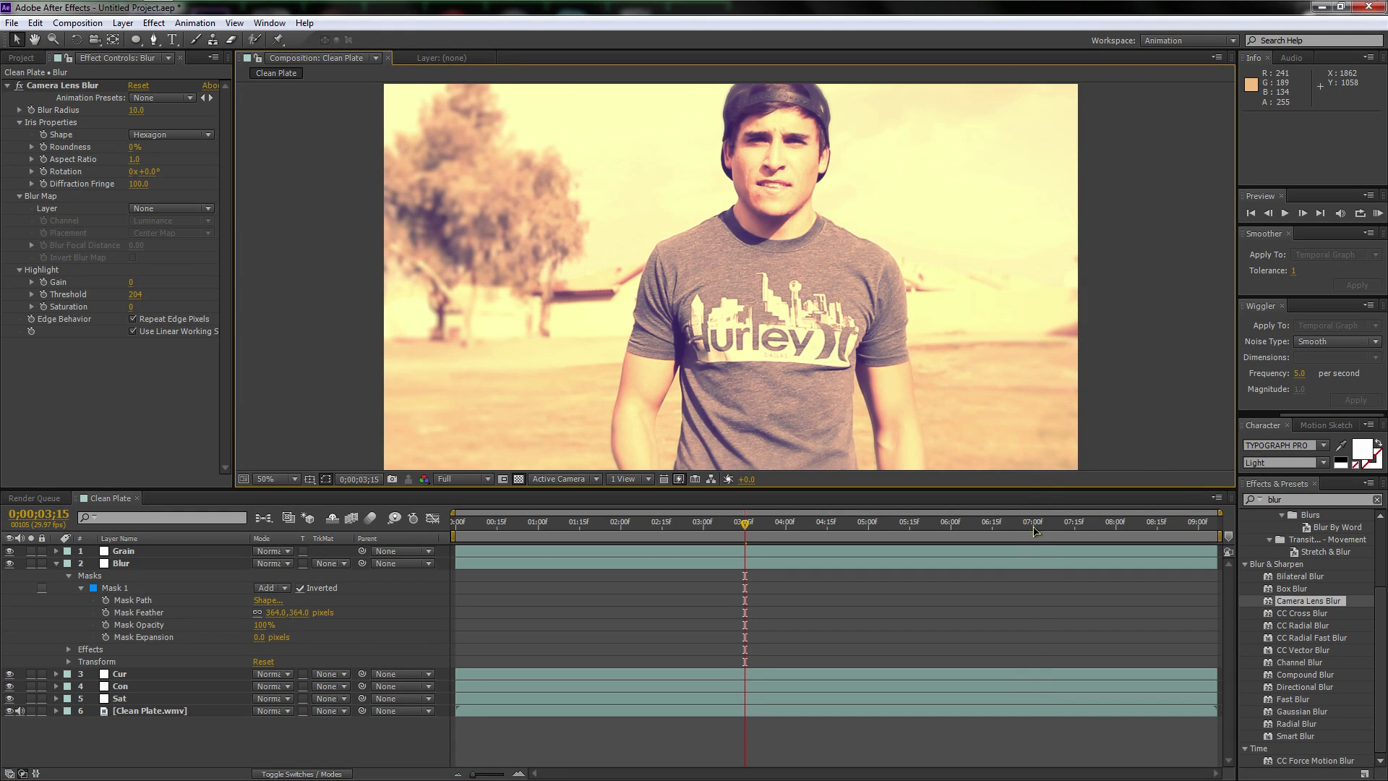
click(1039, 522)
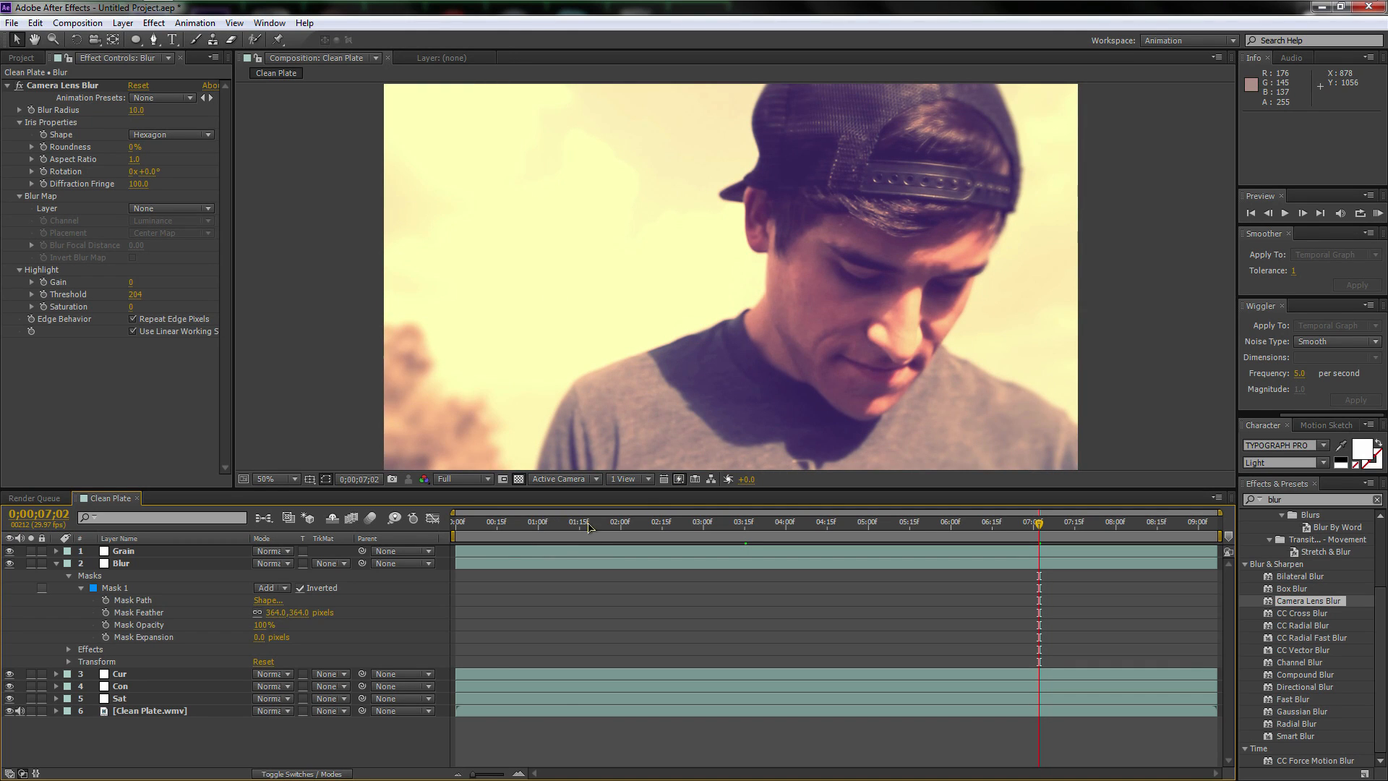
drag(589, 526, 500, 525)
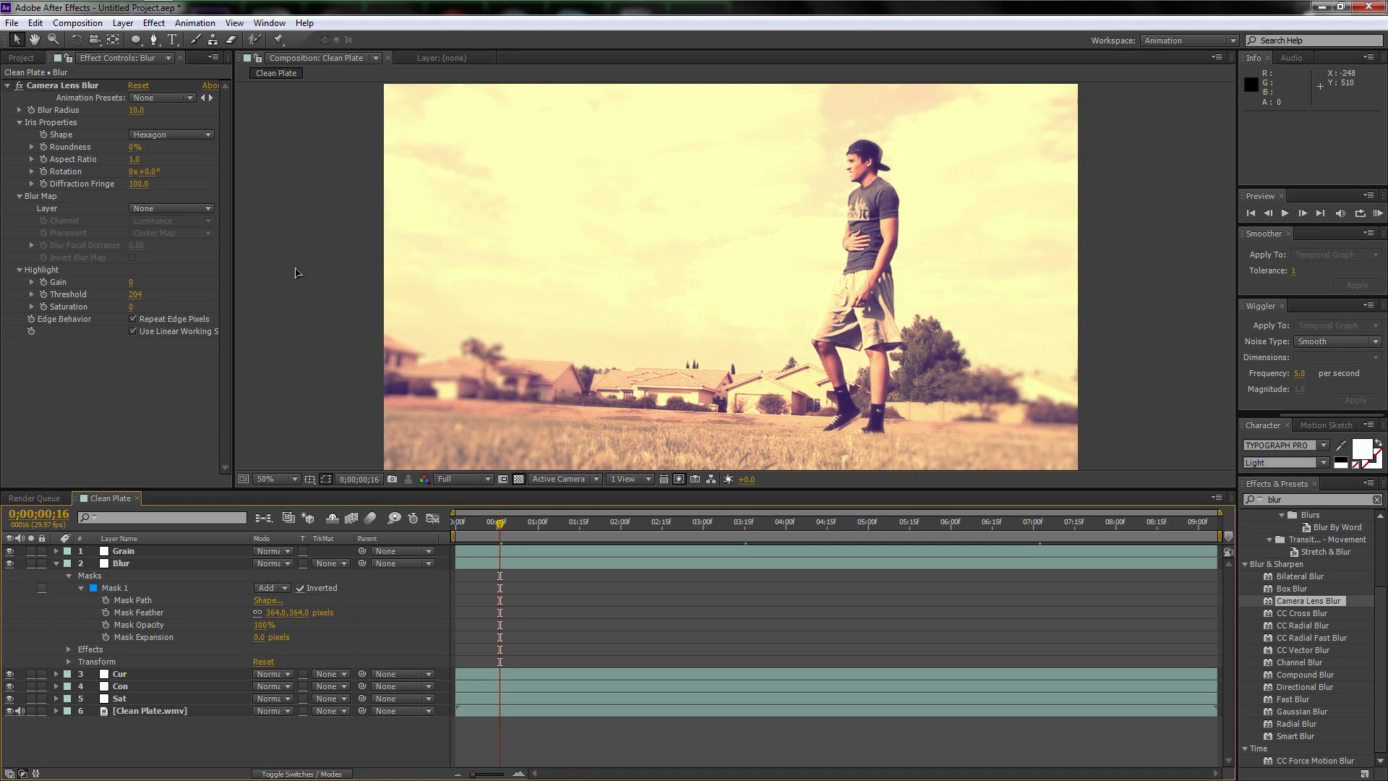
Collapse the Blur layer's properties and apply the Add Grain effect to the Grain layer.
click(57, 565)
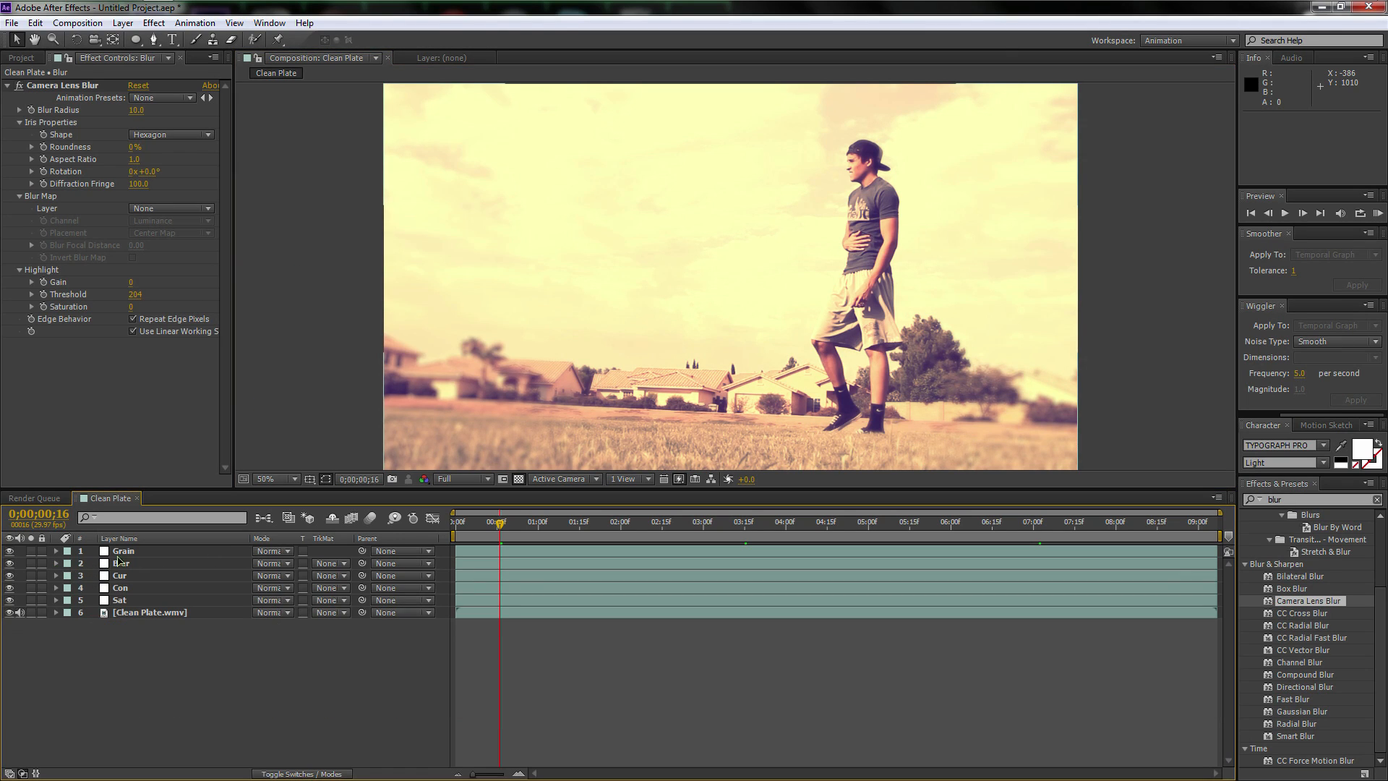
click(126, 553)
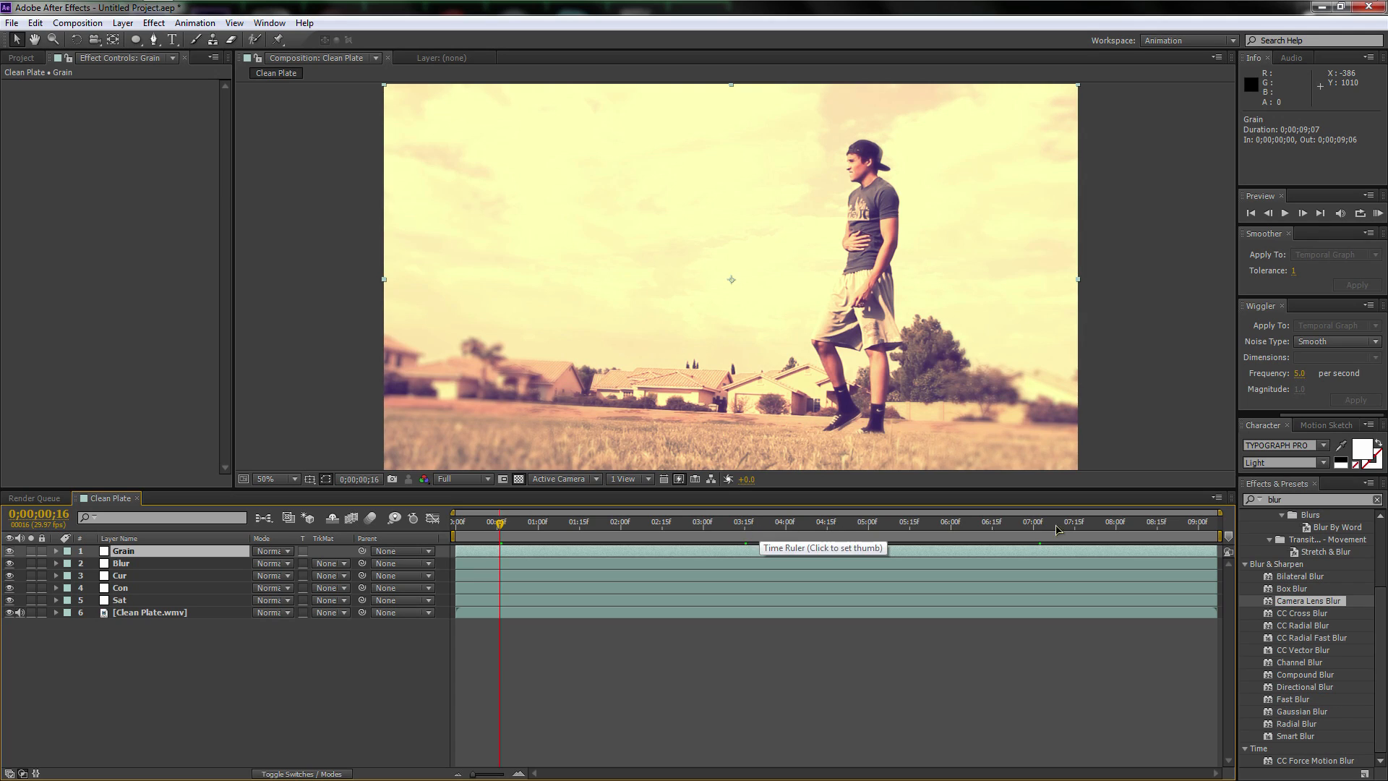
click(1299, 499)
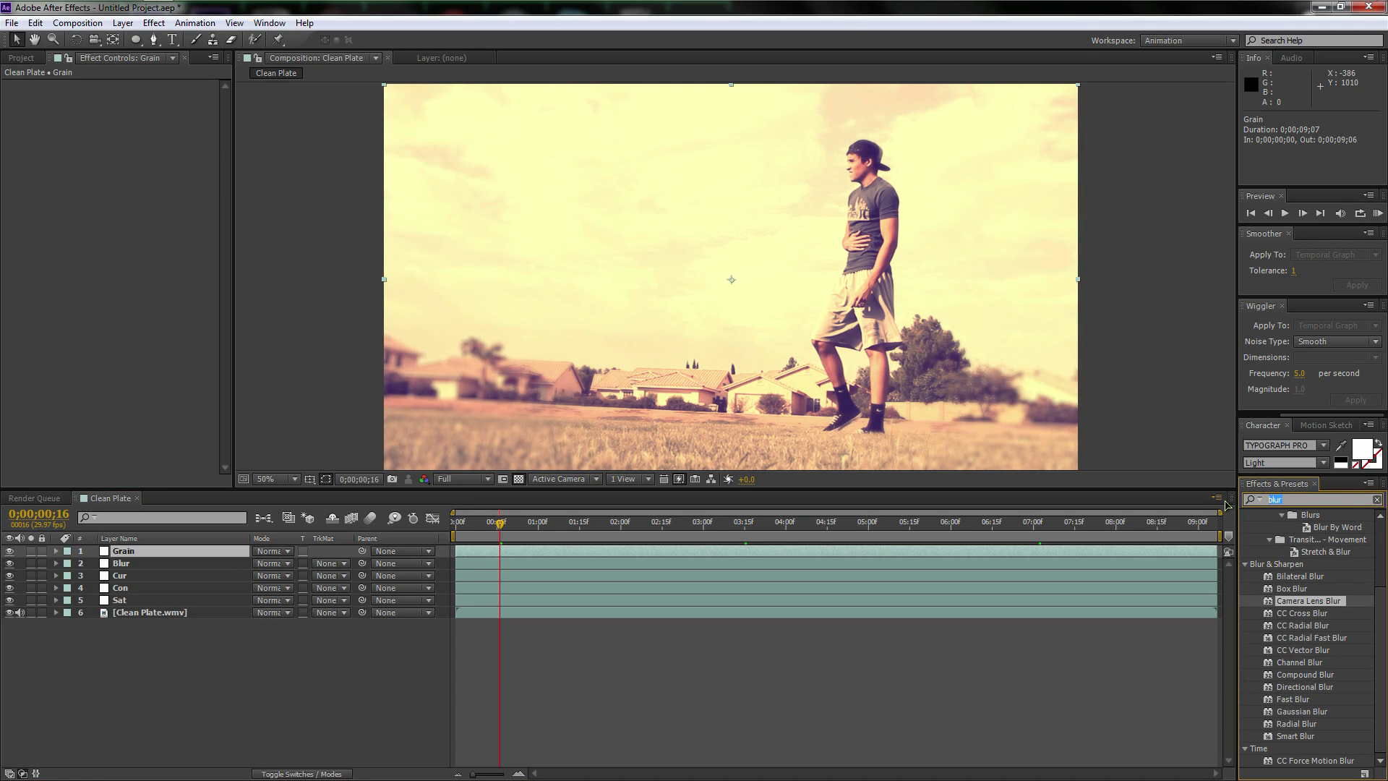
text(grain)
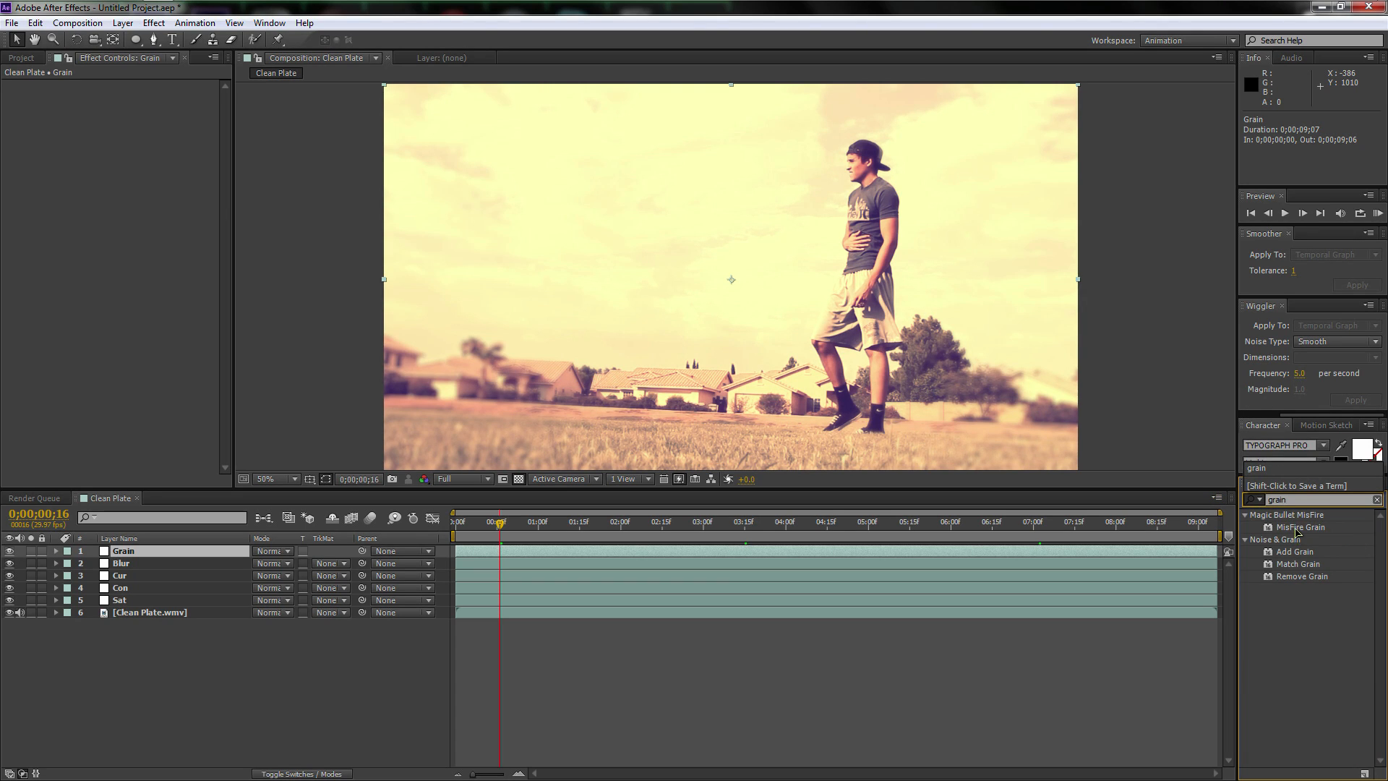
click(1297, 528)
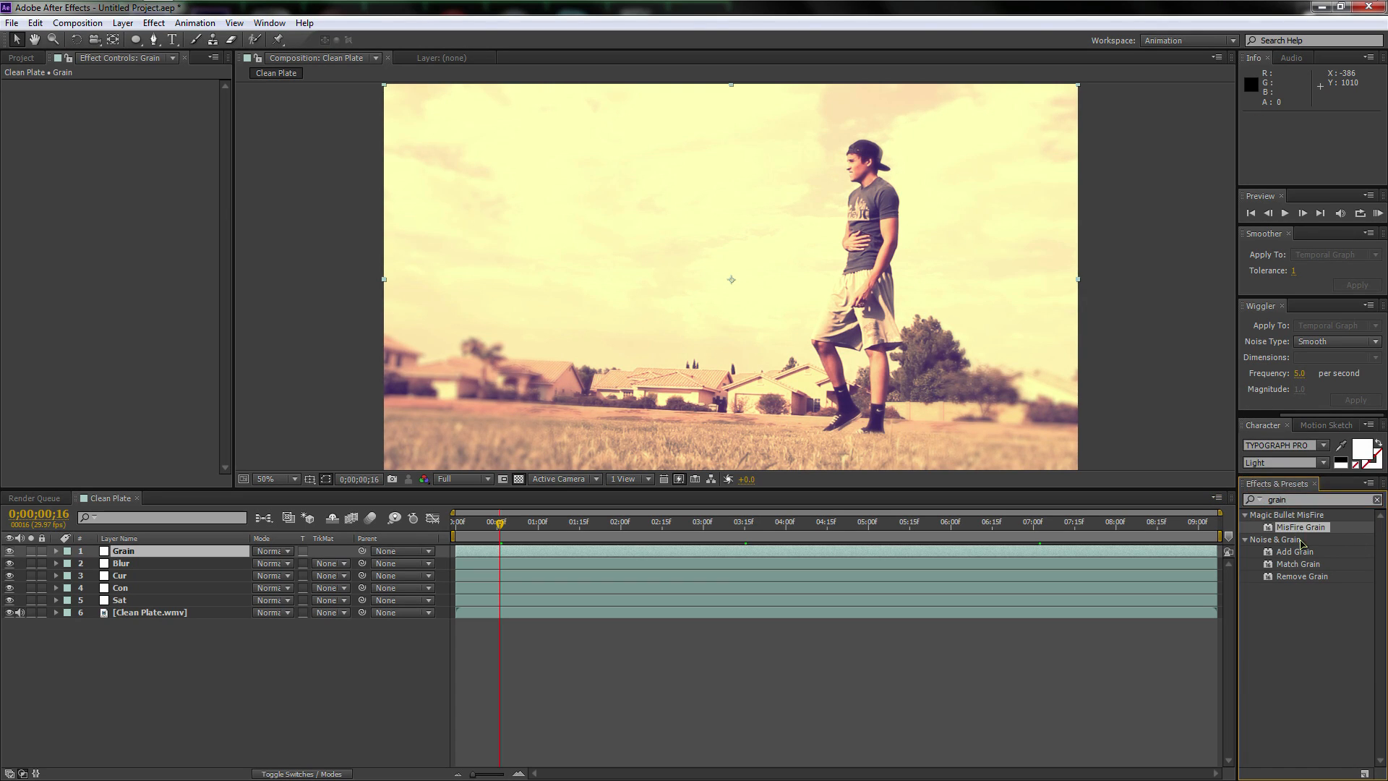
click(1299, 577)
click(1298, 566)
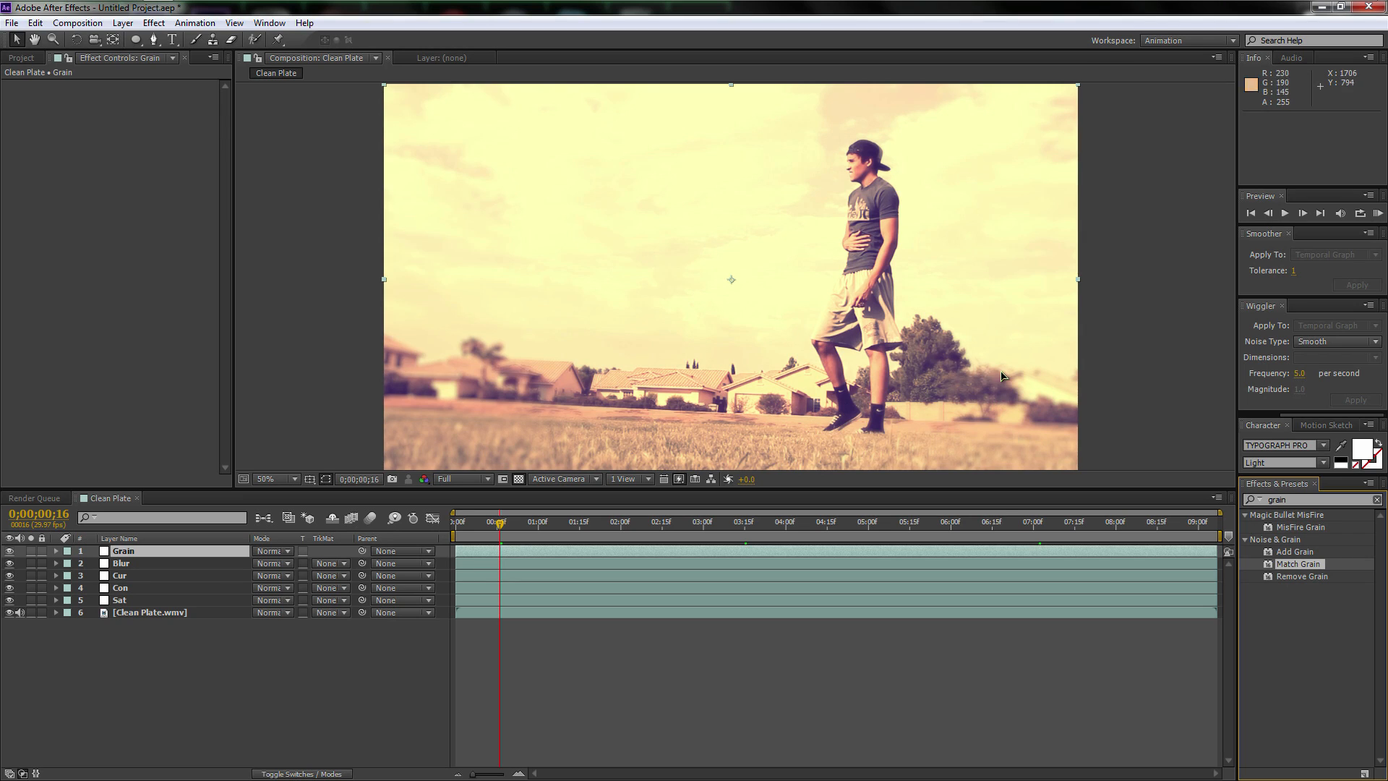
drag(1295, 554, 153, 553)
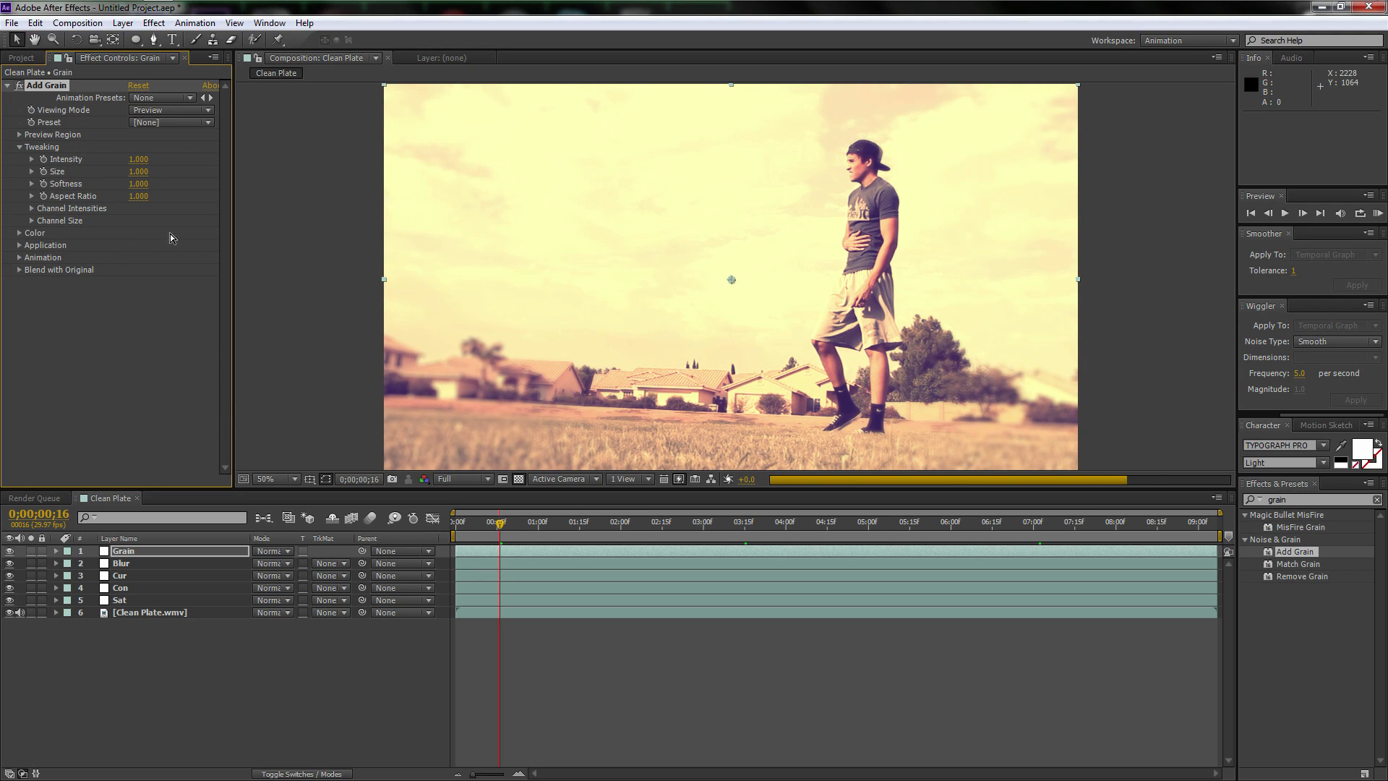
scroll(708, 255, up, 2)
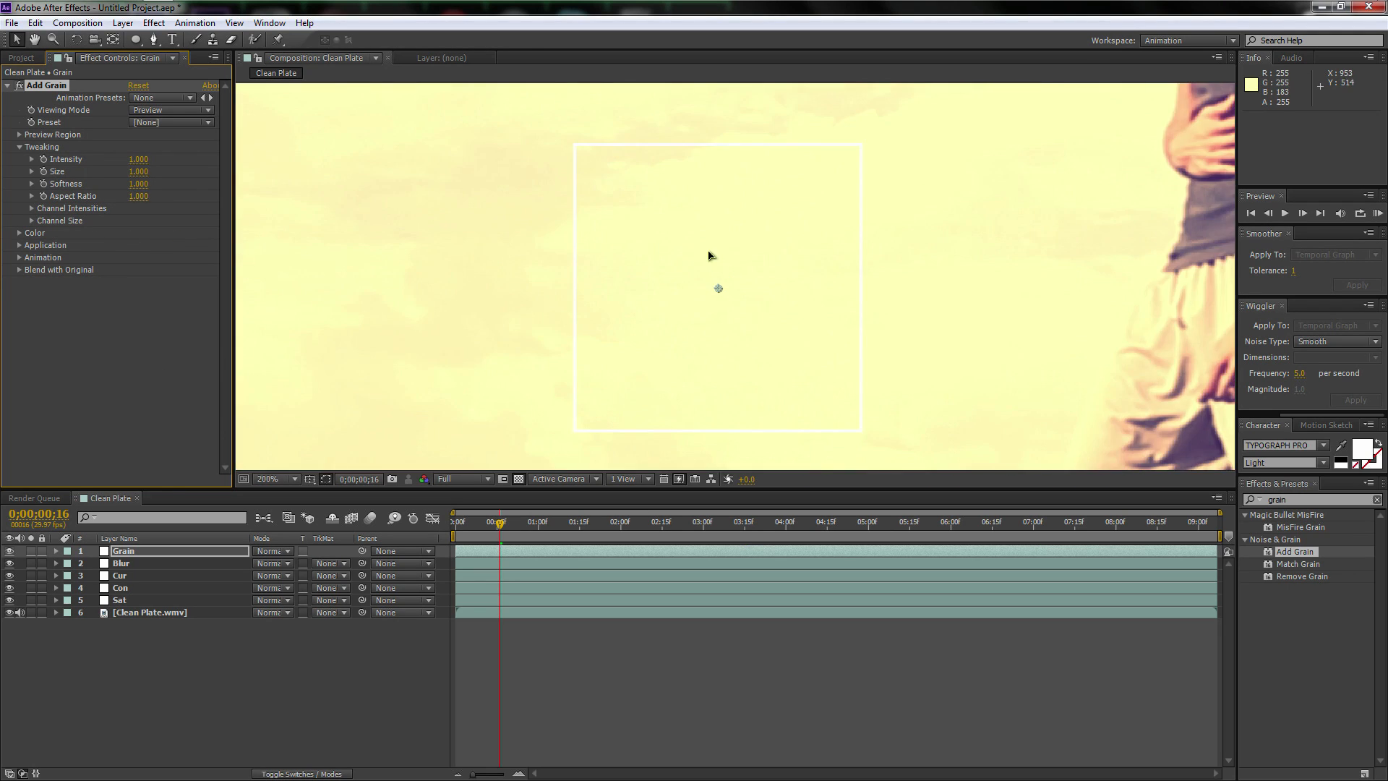
scroll(803, 239, down, 1)
key(space)
drag(852, 235, 777, 294)
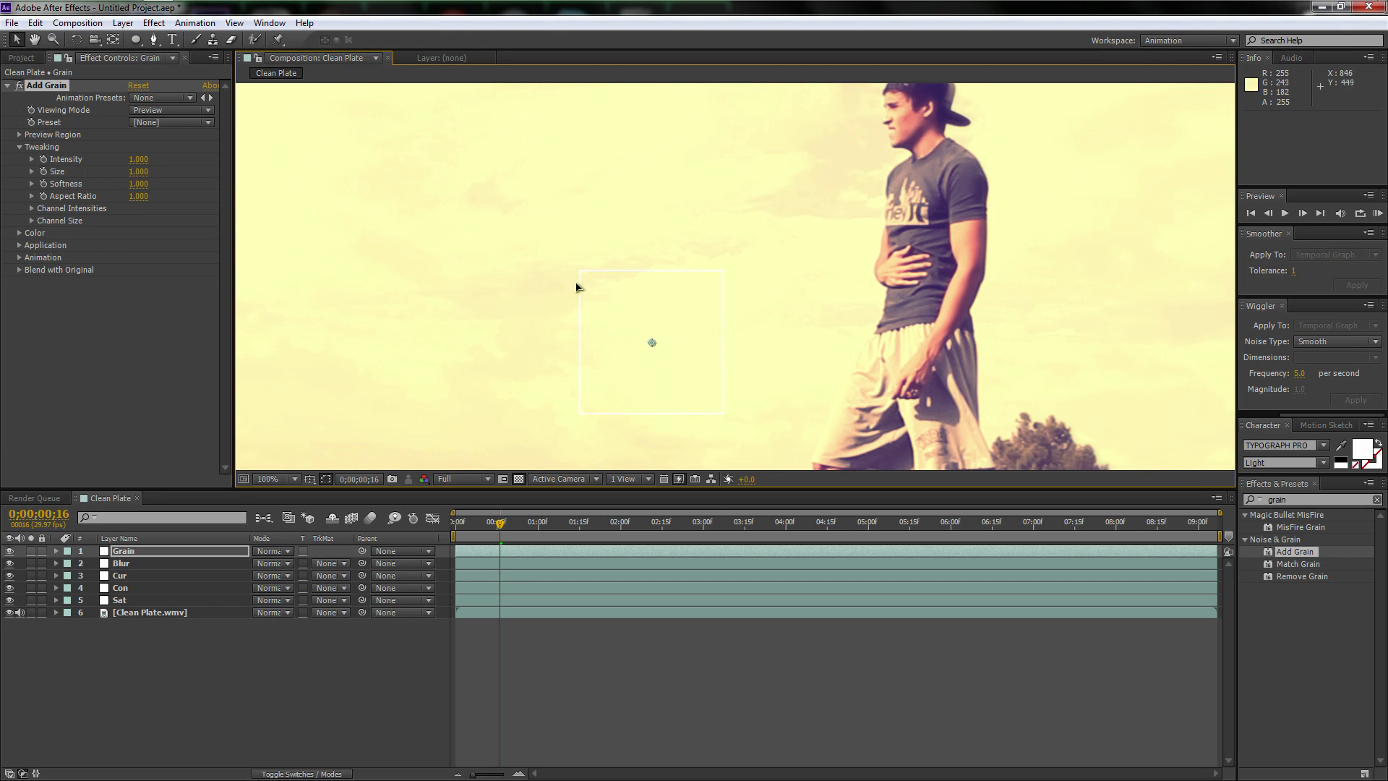
scroll(583, 289, down, 1)
drag(698, 314, 730, 302)
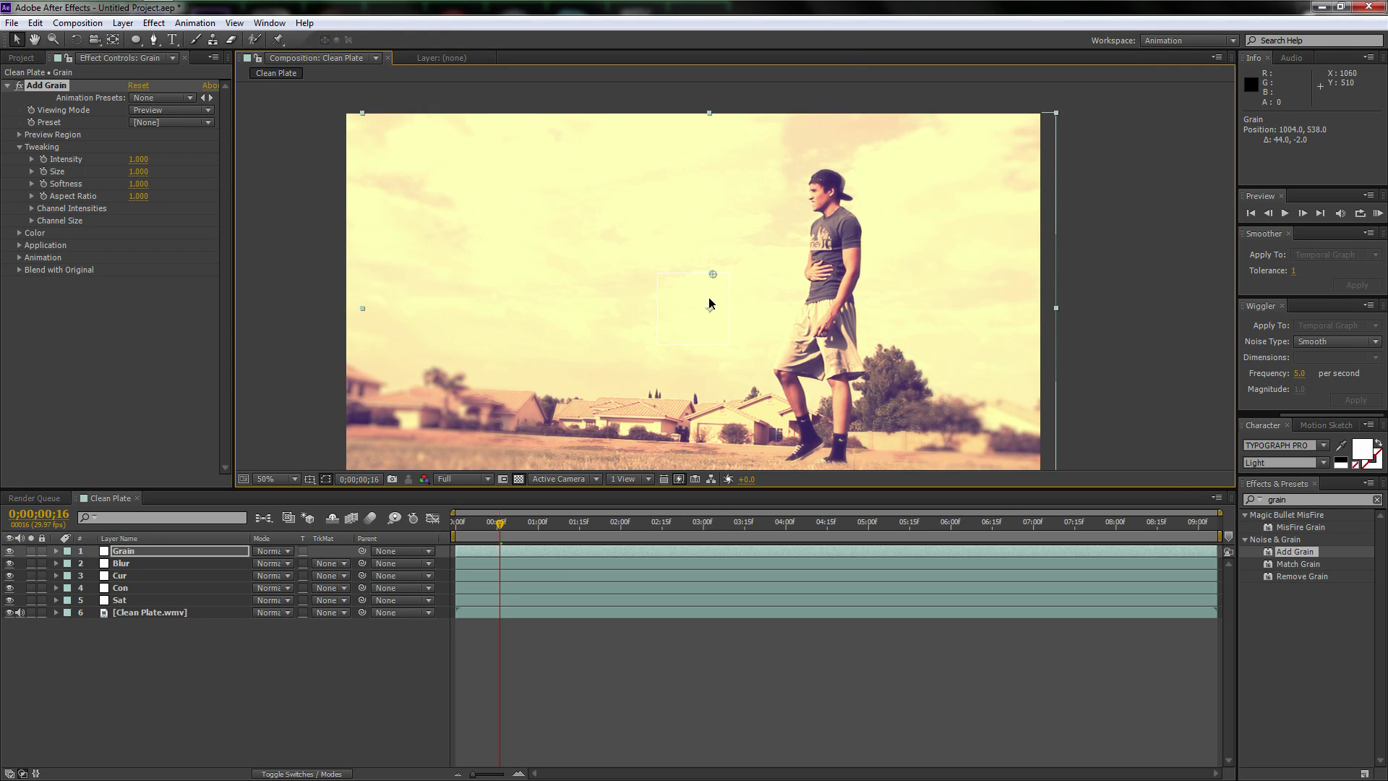
key(ctrl+z)
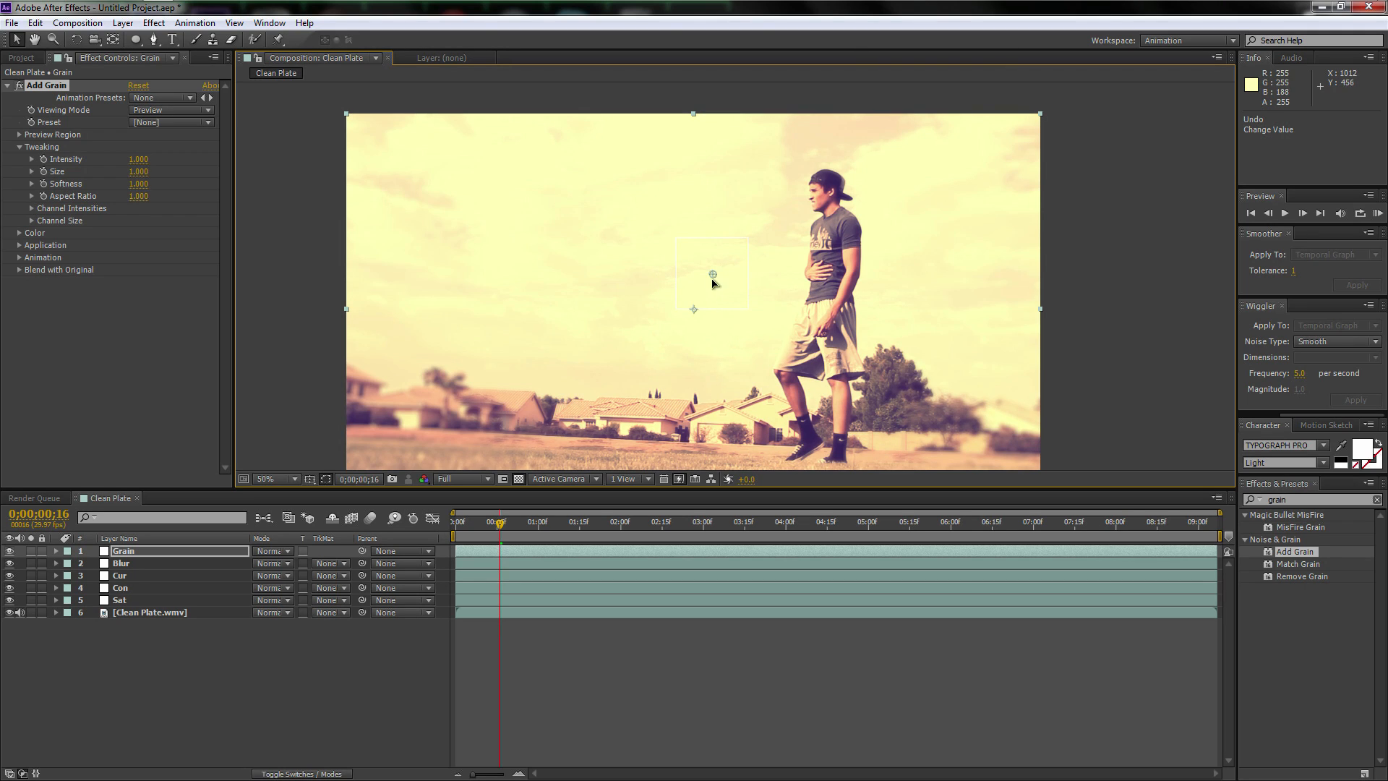
Move the Add Grain preview region onto the man's head and upper body.
drag(713, 275, 694, 309)
drag(693, 309, 826, 204)
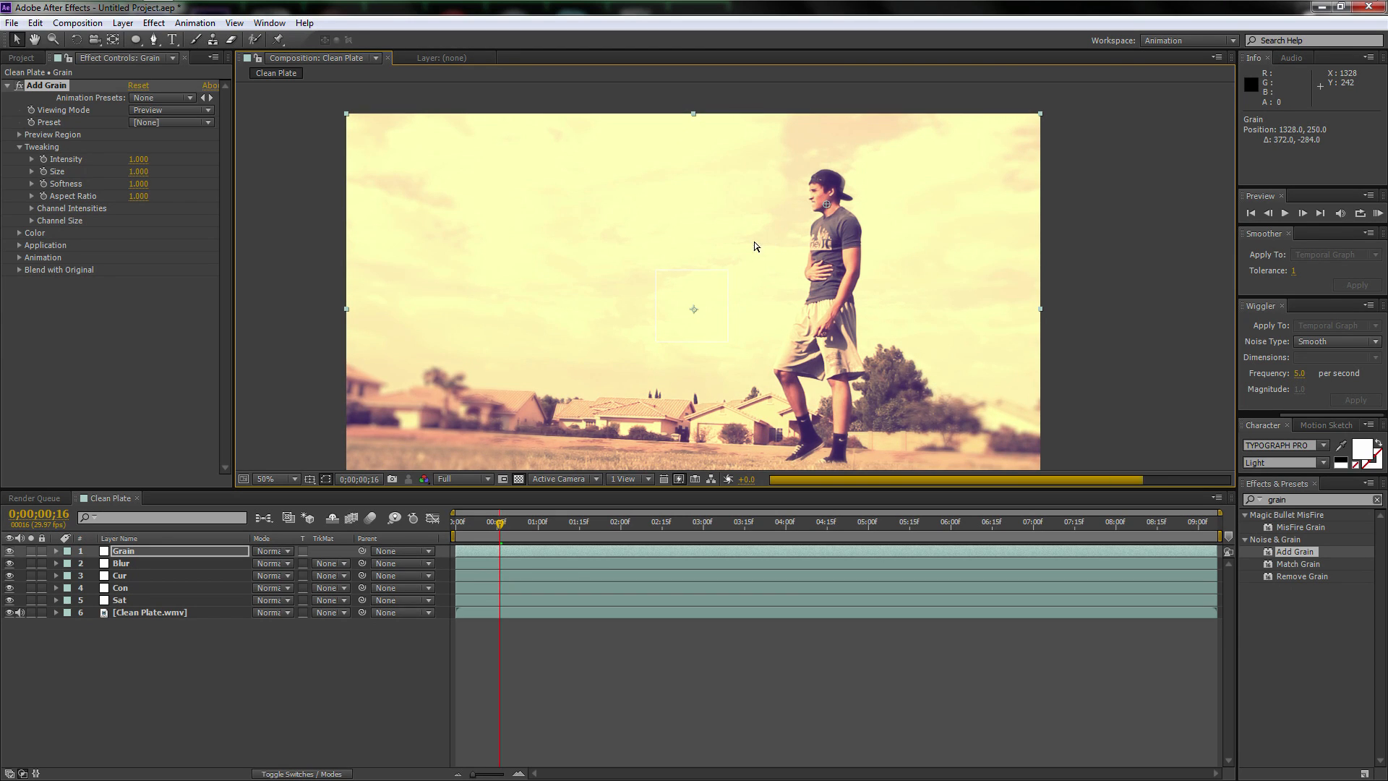
scroll(831, 203, up, 2)
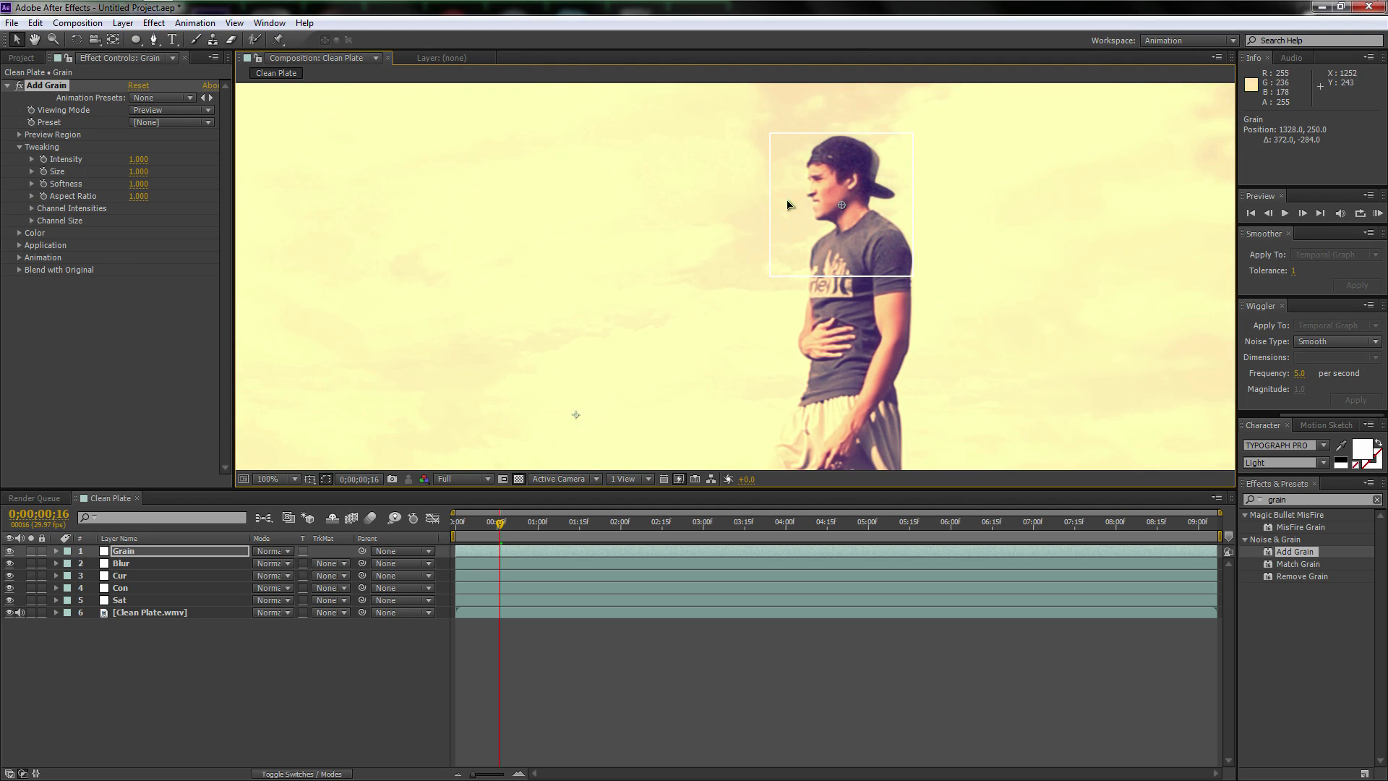
Set the Add Grain viewing mode to Final Output so the grain covers the whole frame.
click(166, 111)
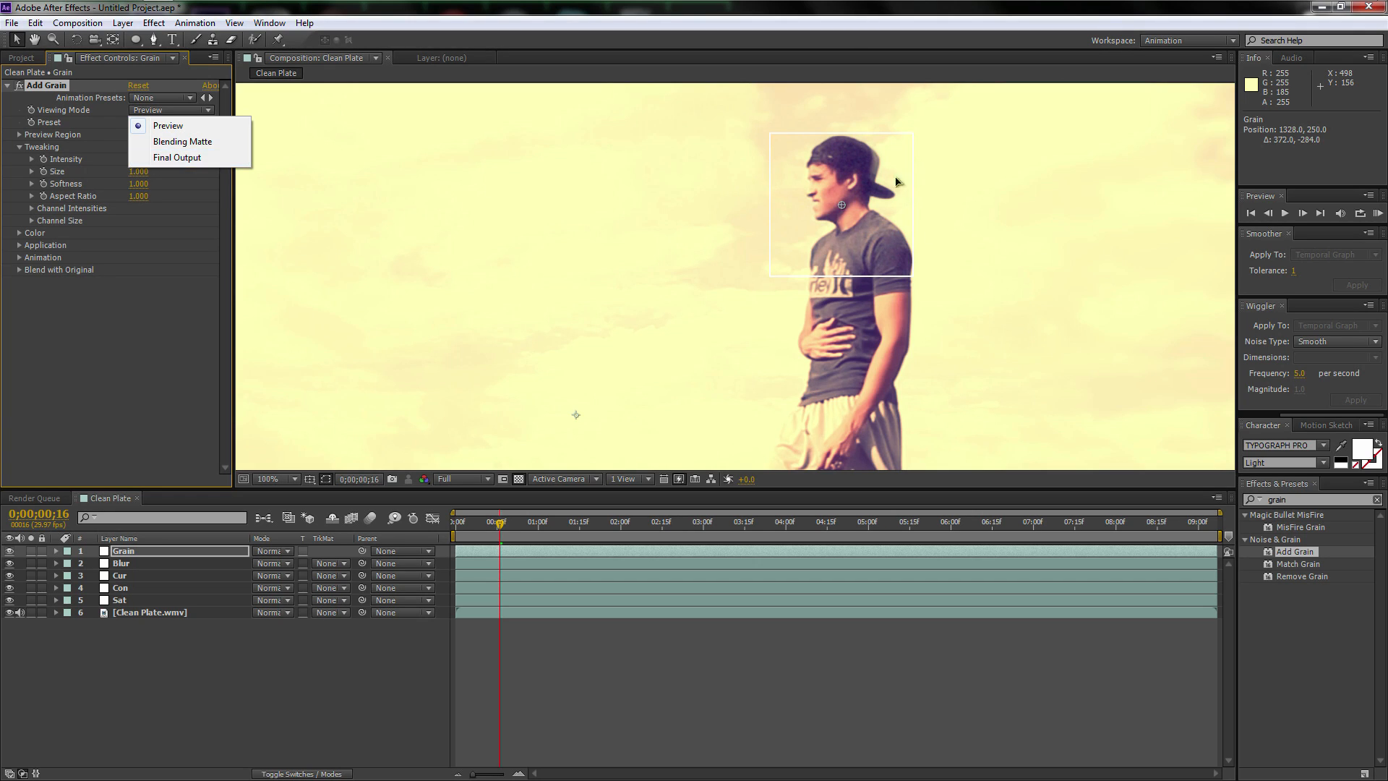
click(180, 159)
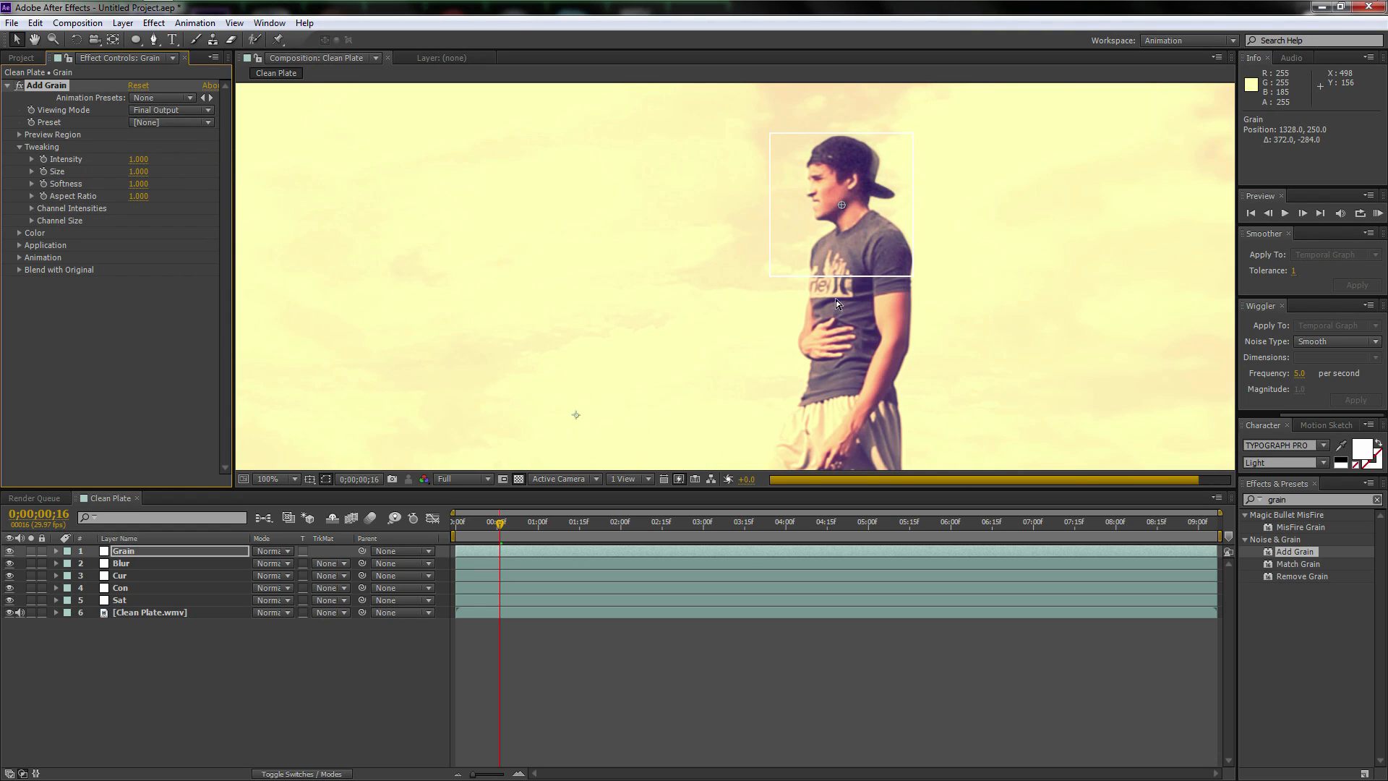
scroll(824, 315, down, 1)
key(space)
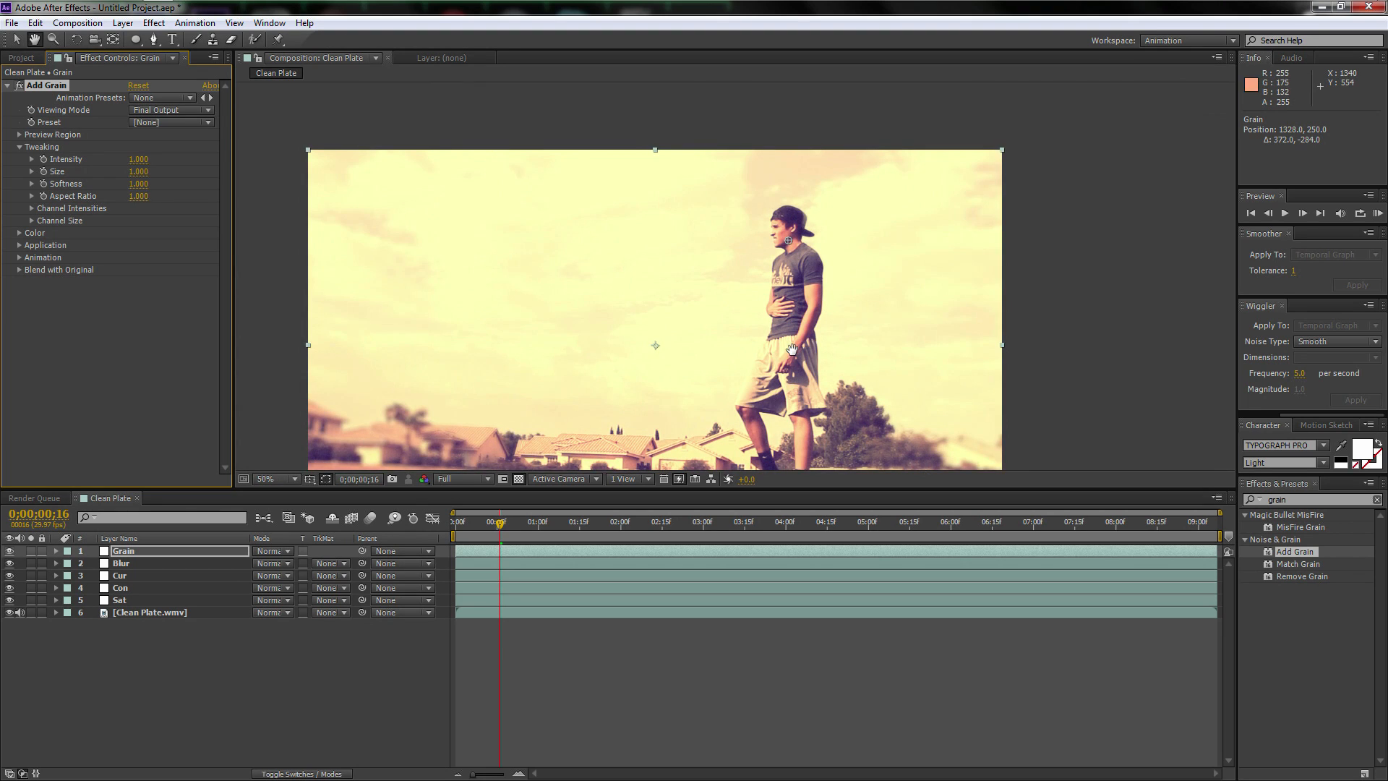
drag(827, 317, 887, 272)
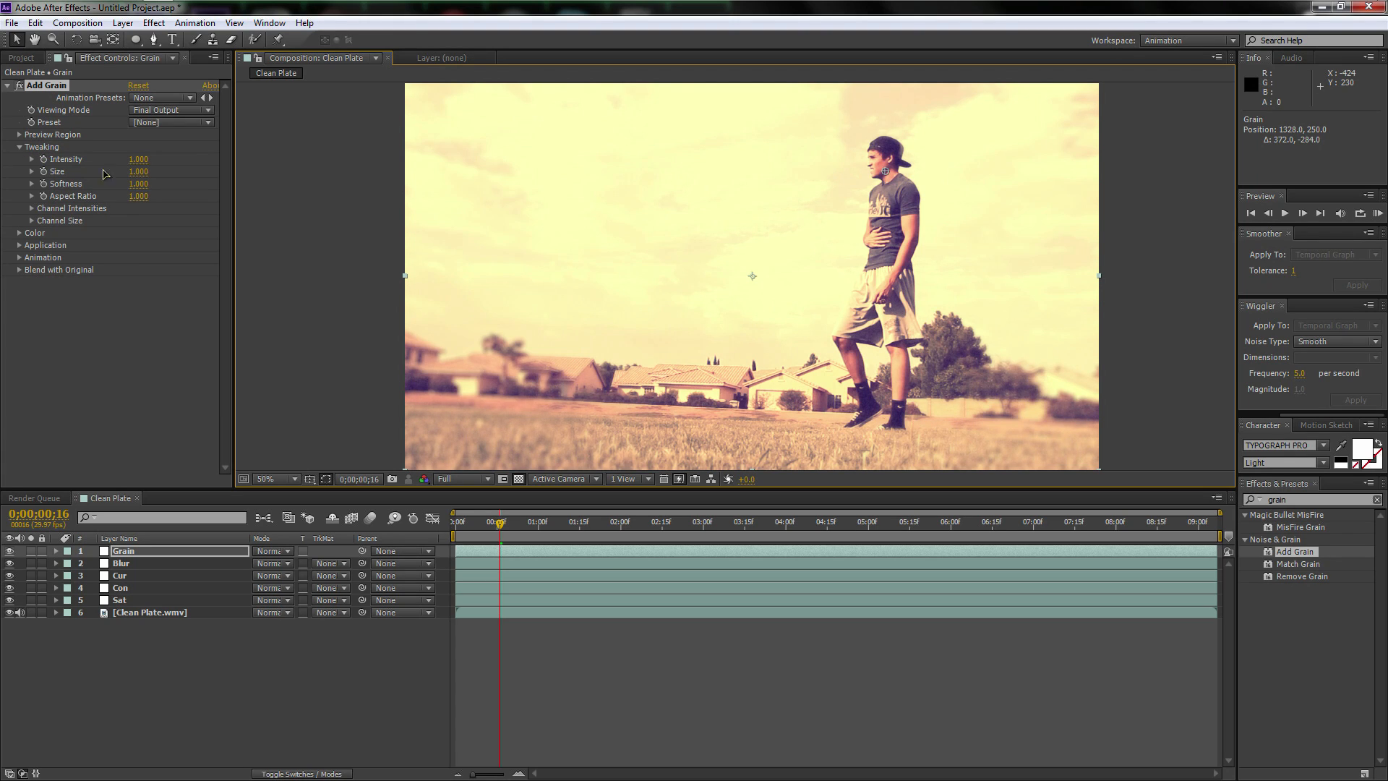
Set the grain's Size to 0.6 and Softness to 0.3, and make the grain monochromatic.
click(138, 171)
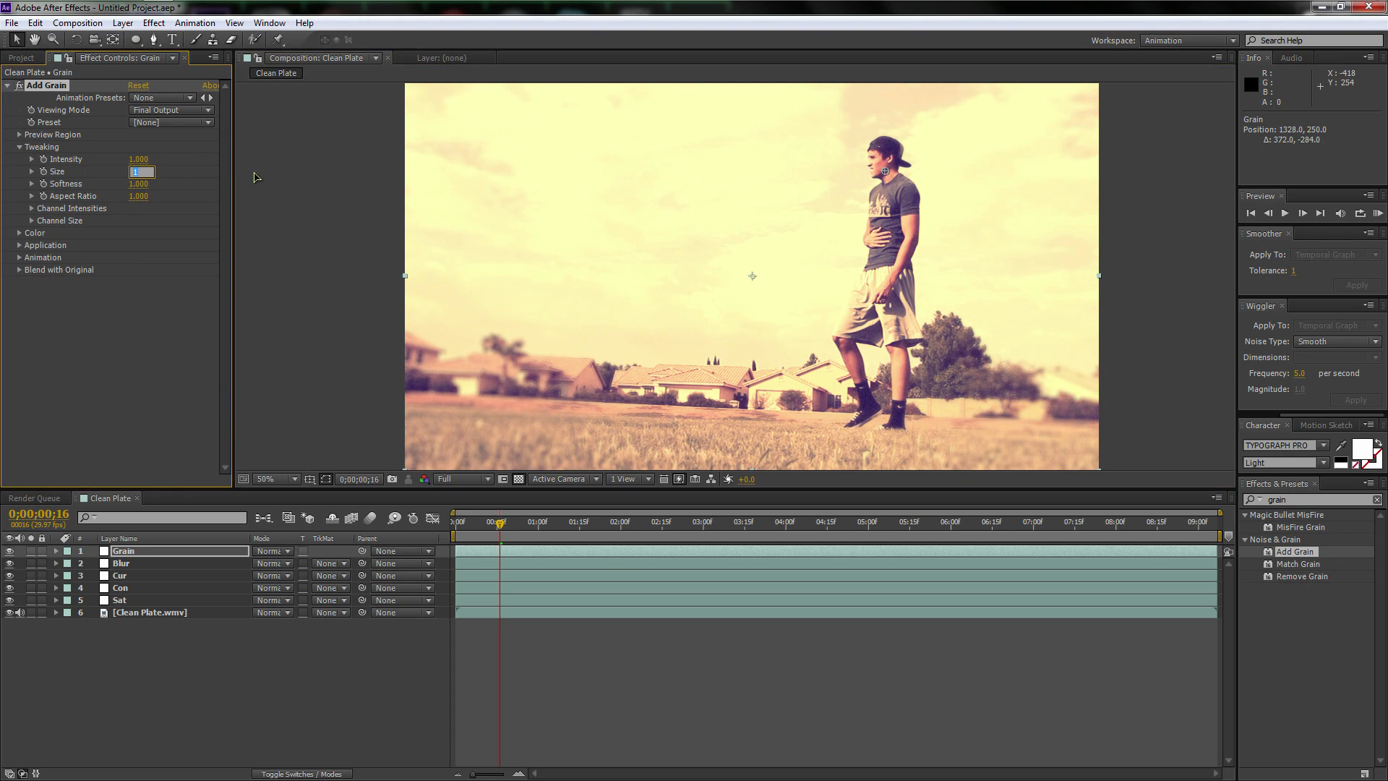
key(Return)
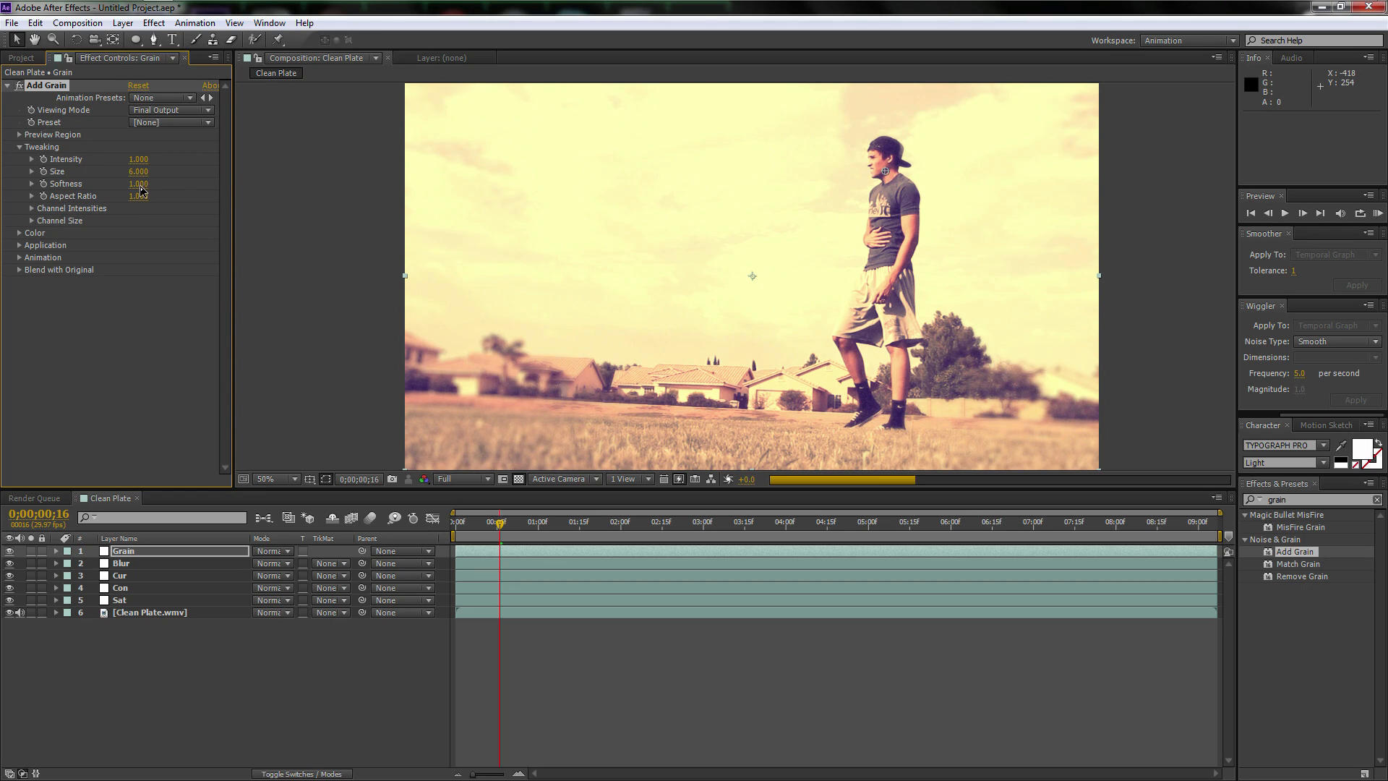
click(140, 172)
text(.6)
key(Tab)
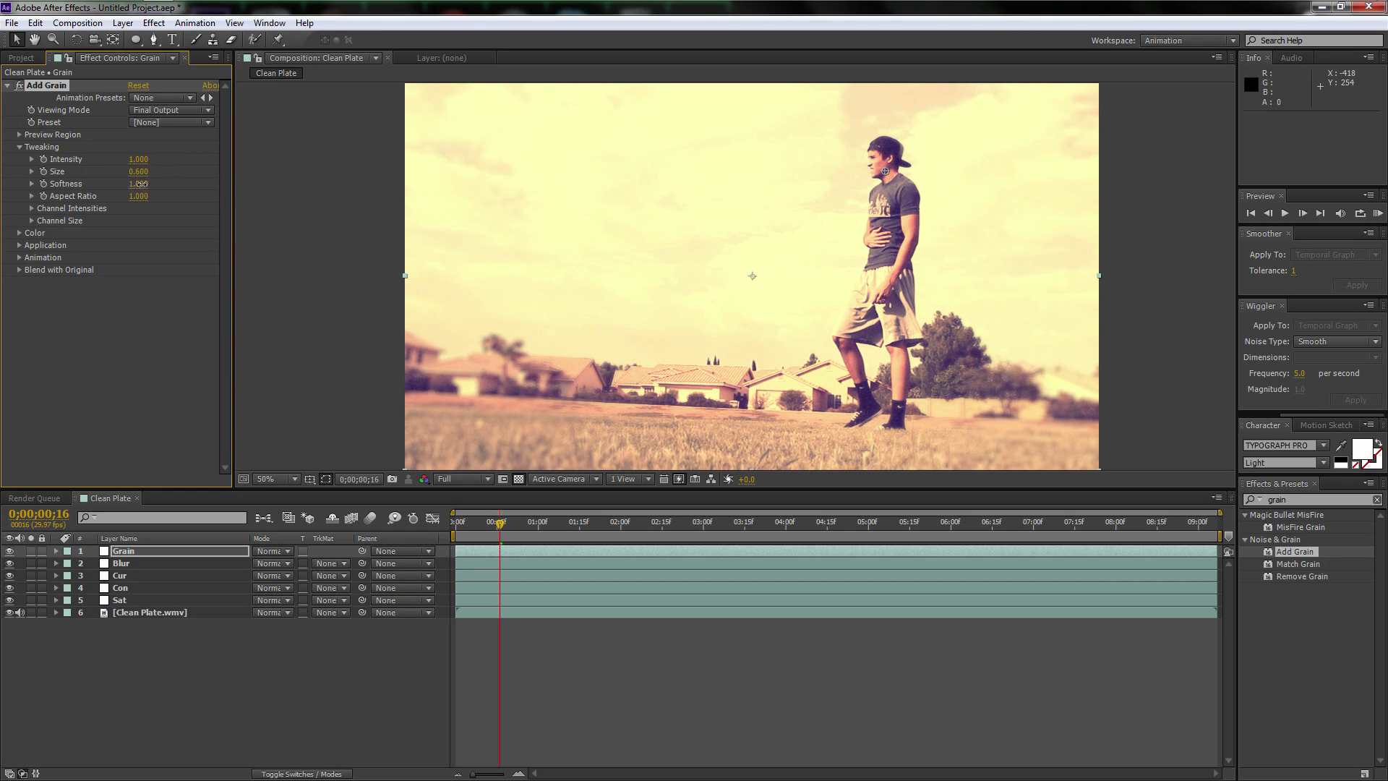
text(.3)
key(Return)
click(18, 234)
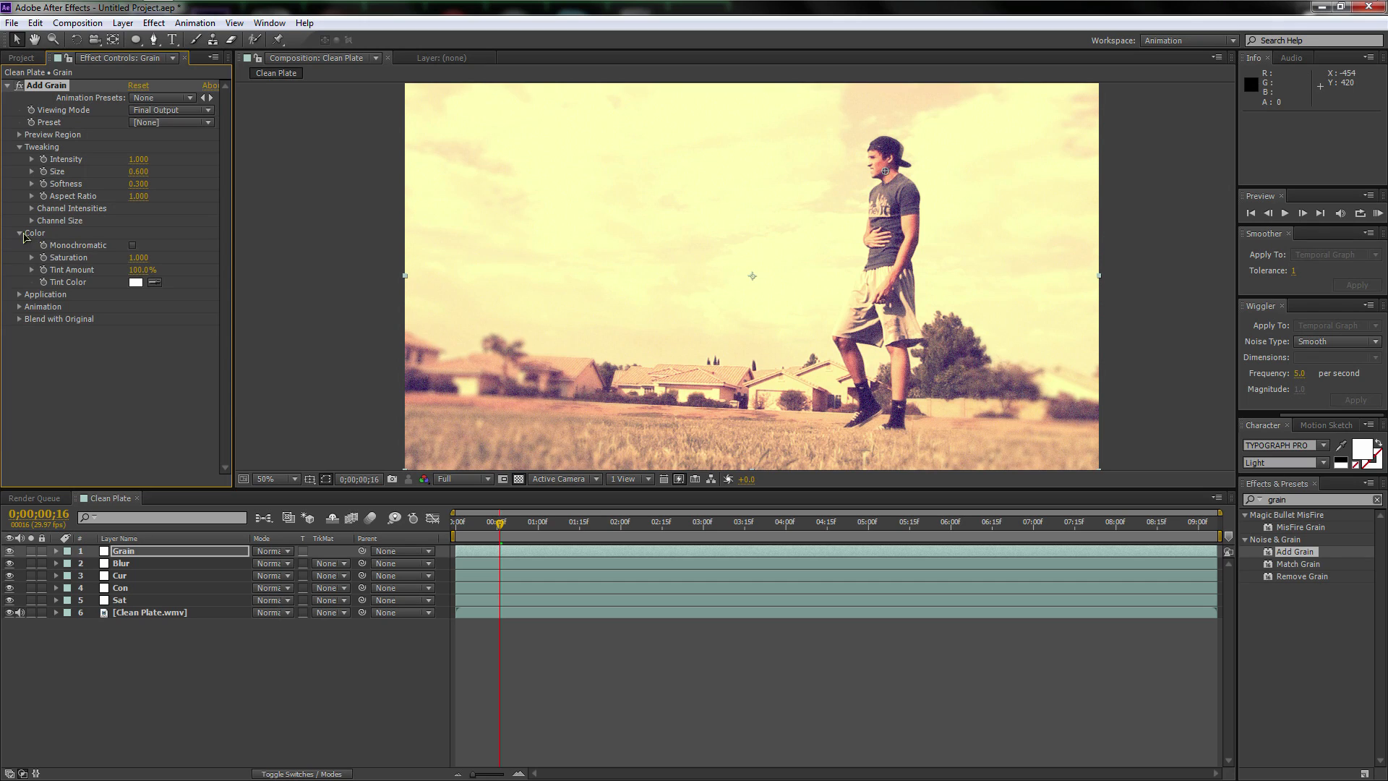
click(133, 246)
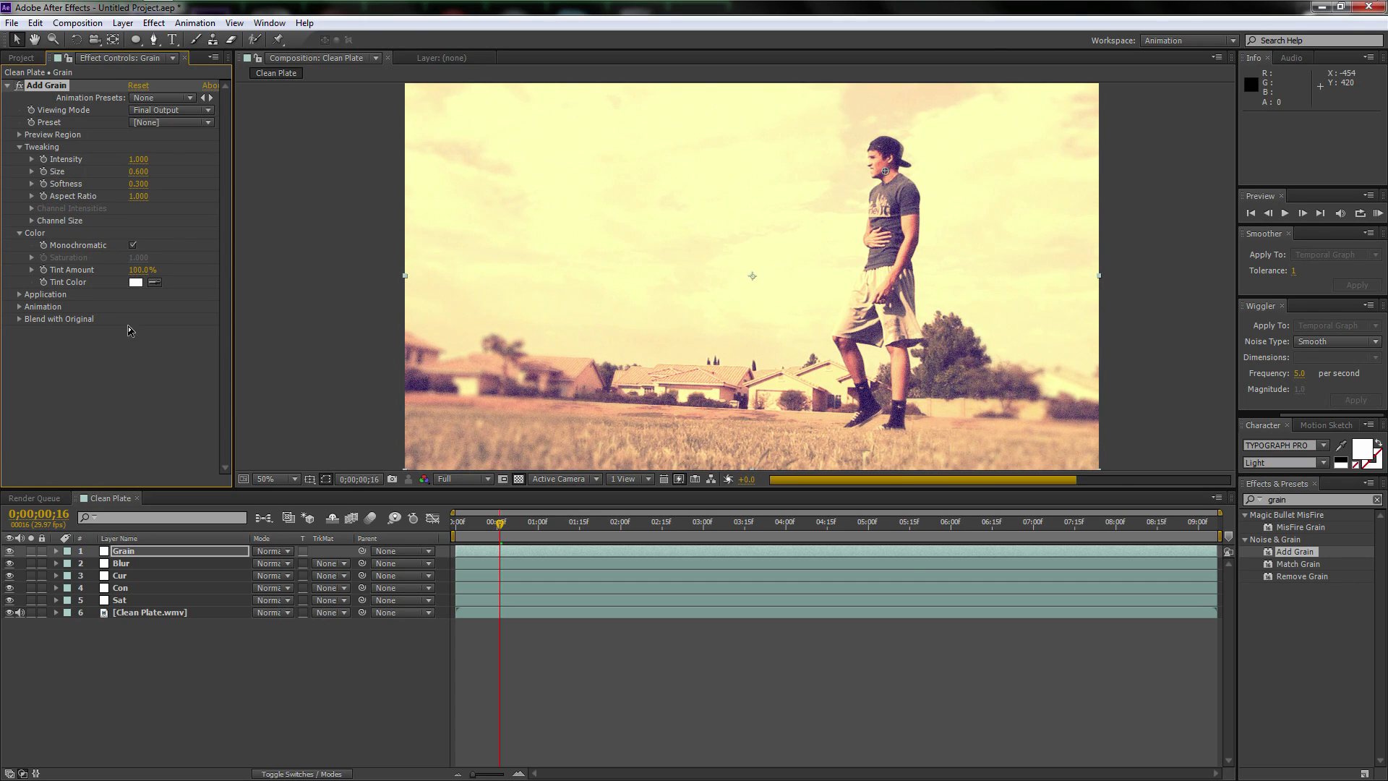
Set the grain's application strengths to 0.6 for Shadows, 0.7 for Midtones and 0.8 for Highlights.
click(20, 295)
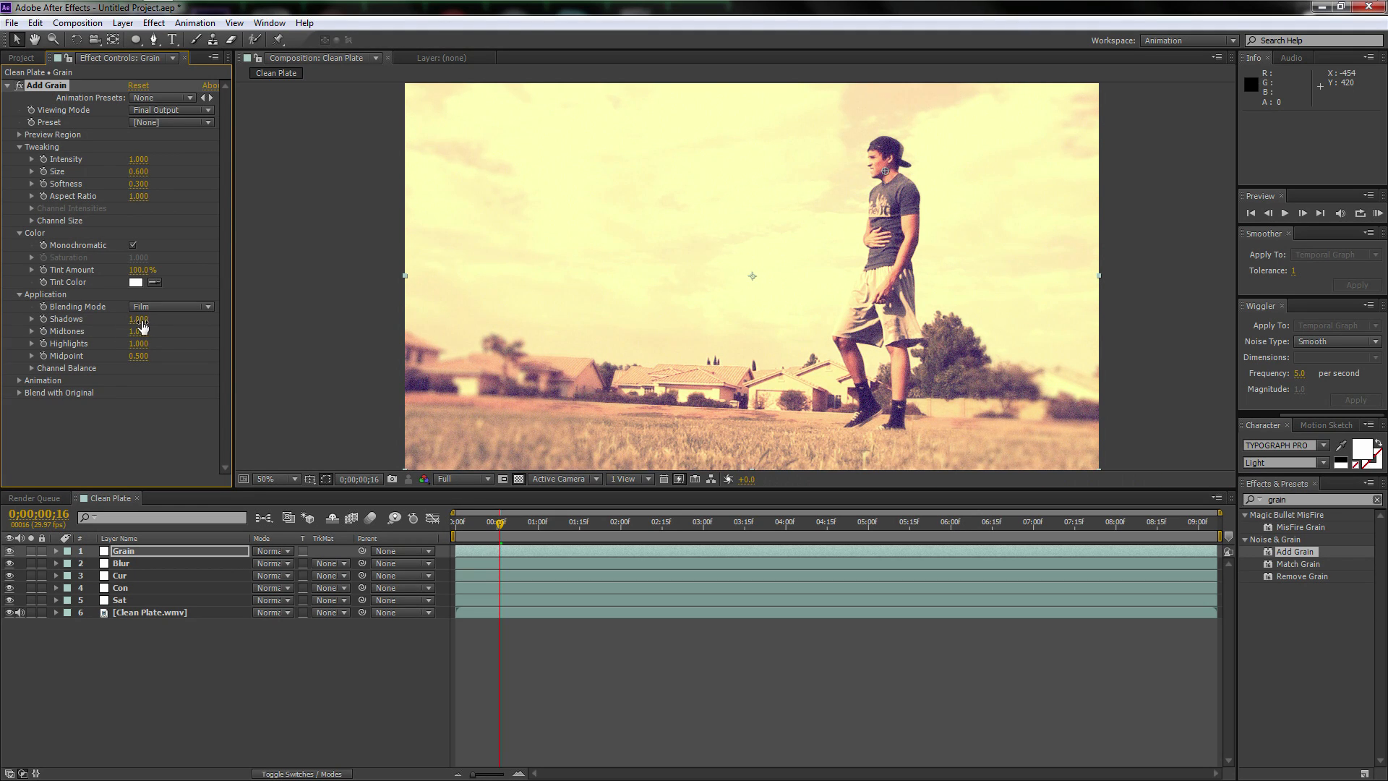
click(138, 319)
key(Return)
click(142, 331)
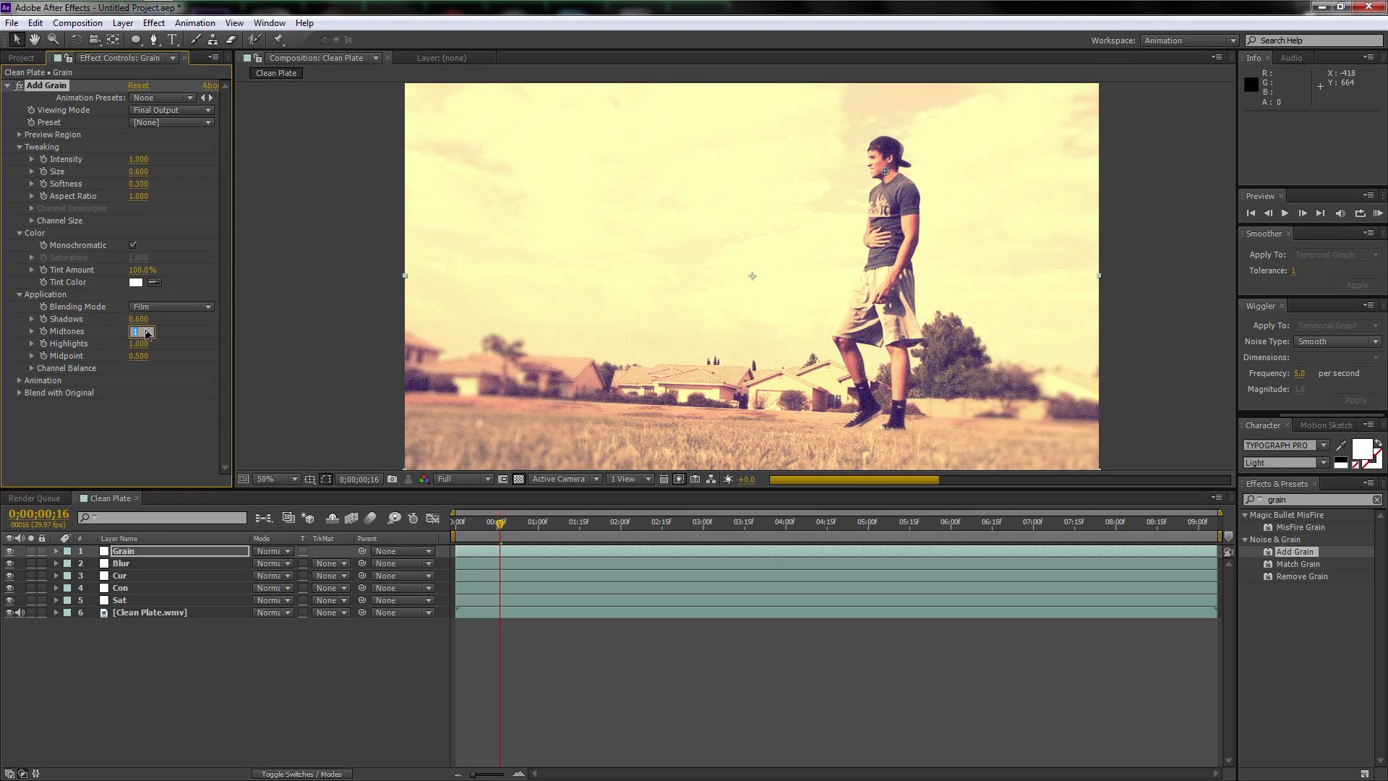
text(.6)
key(Return)
key(KP_3)
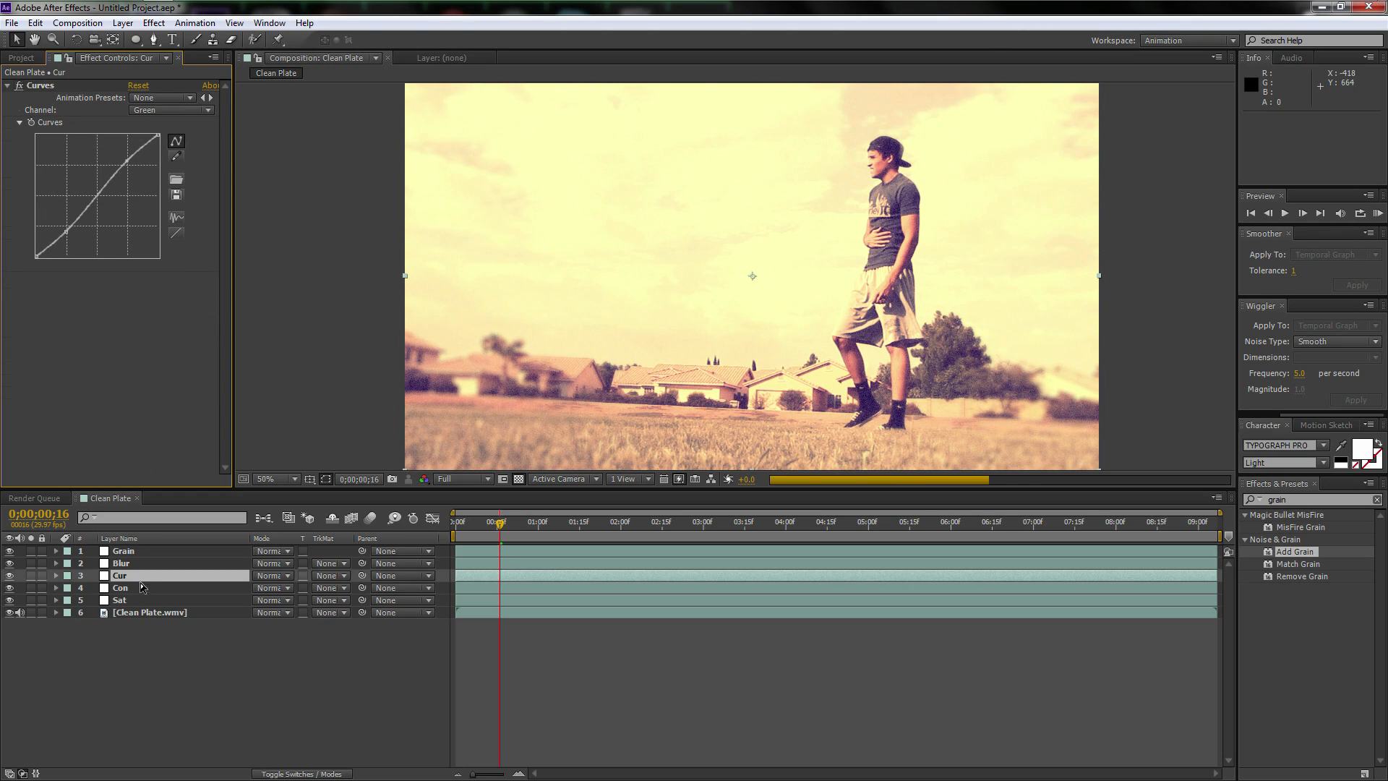
key(KP_1)
click(140, 343)
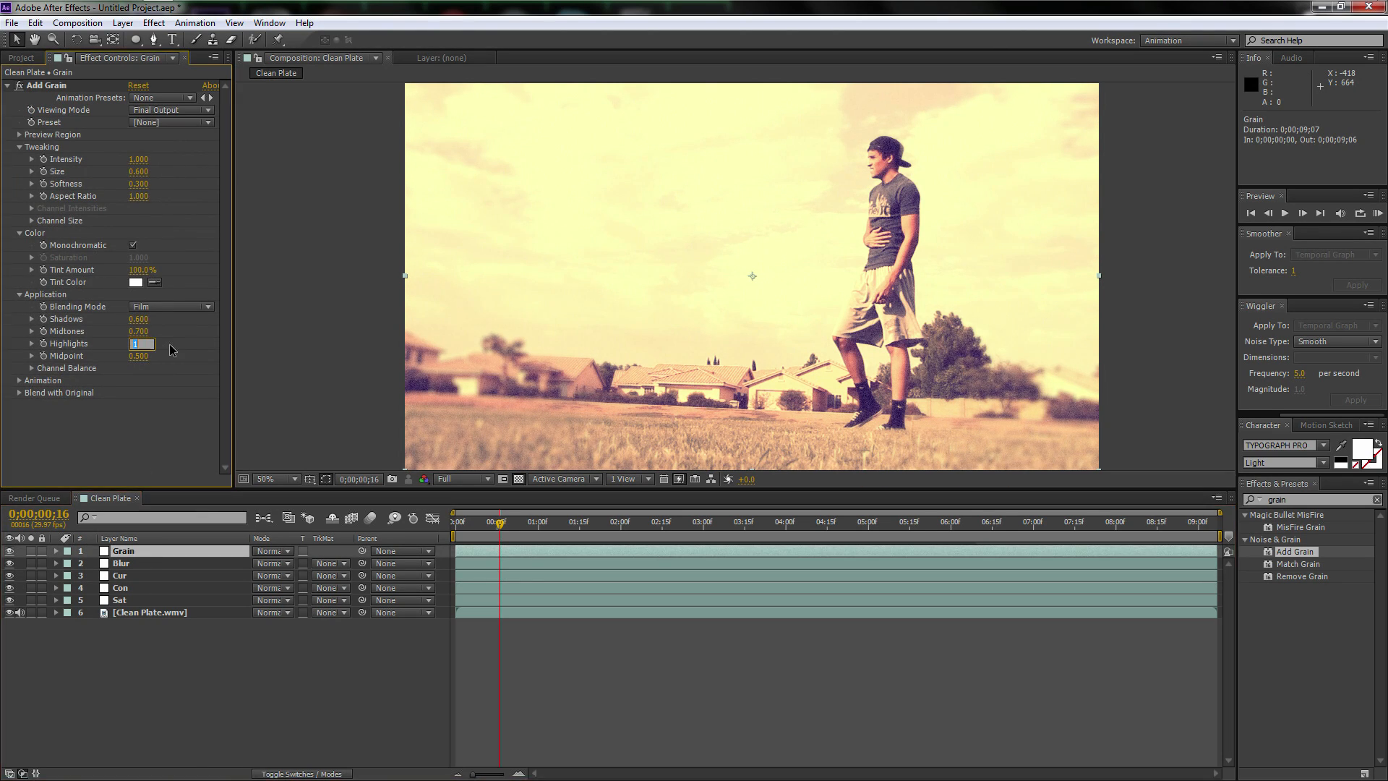
text(.8)
key(Return)
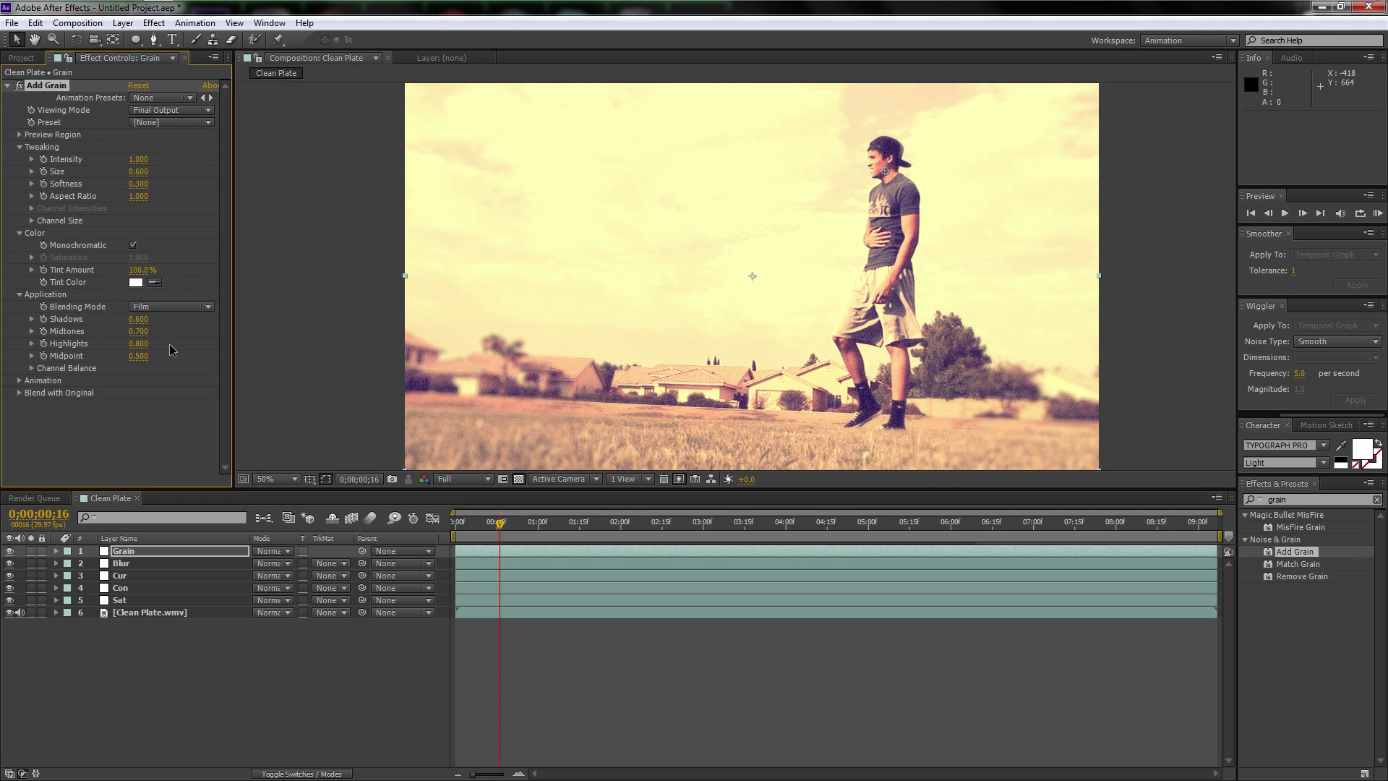
Set the grain's Animation Speed to 0.69, turn on Animate Smoothly and inspect the grain on the man.
click(19, 380)
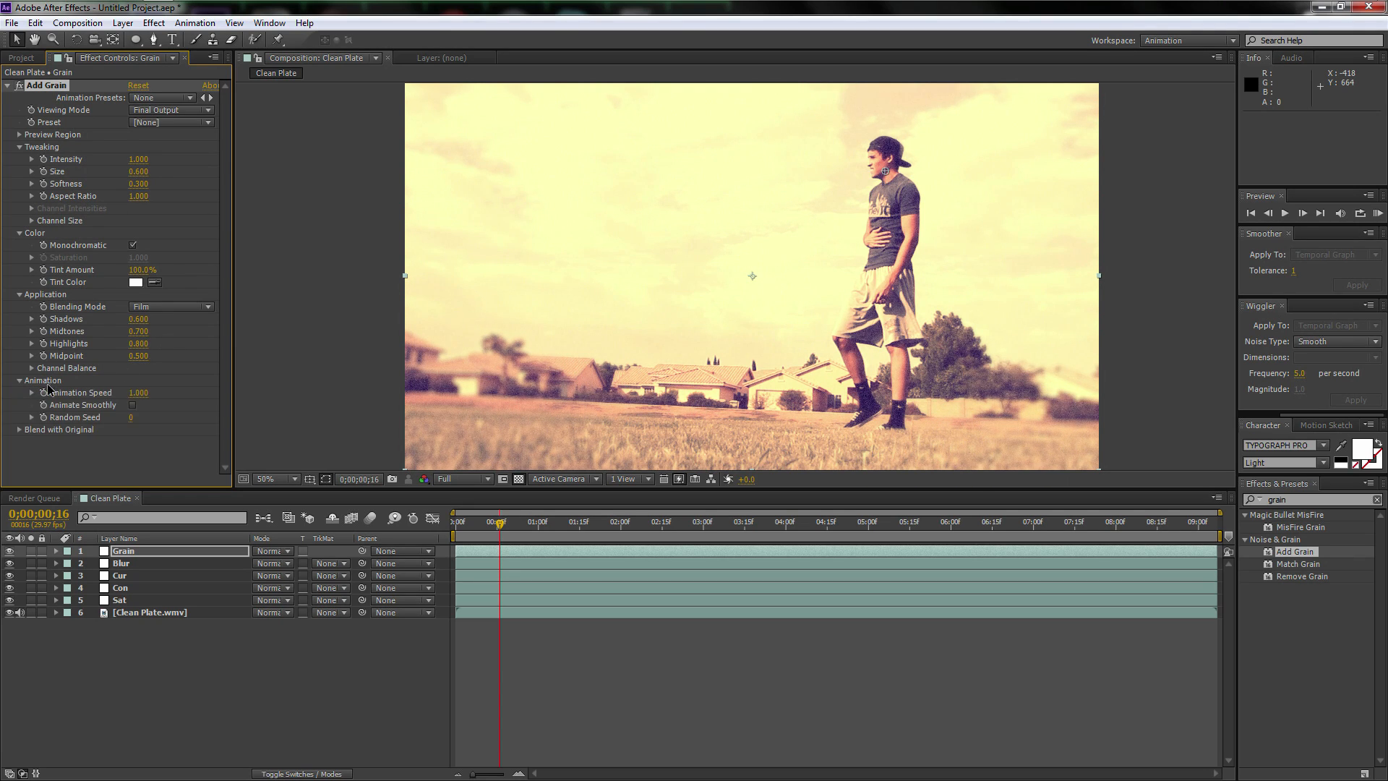
click(139, 393)
text(.69)
key(Return)
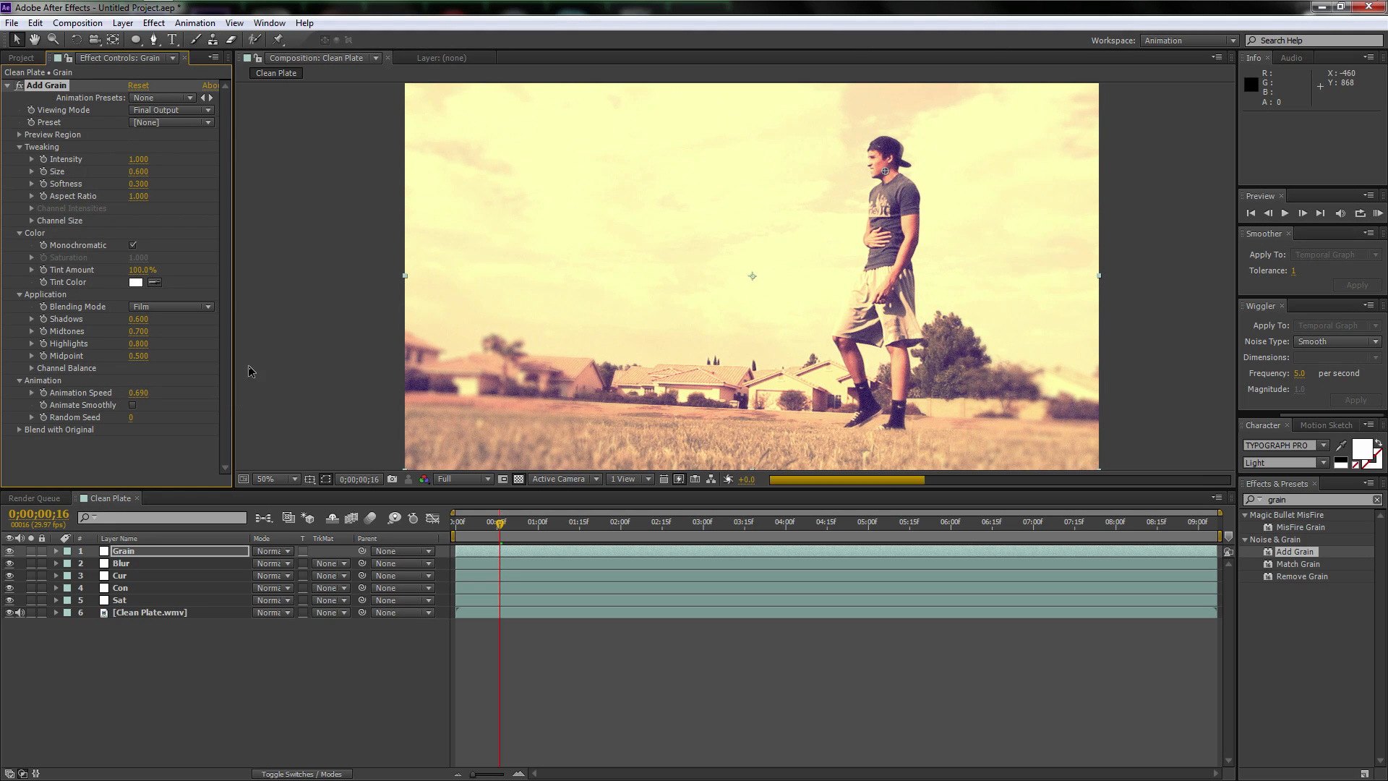
click(133, 405)
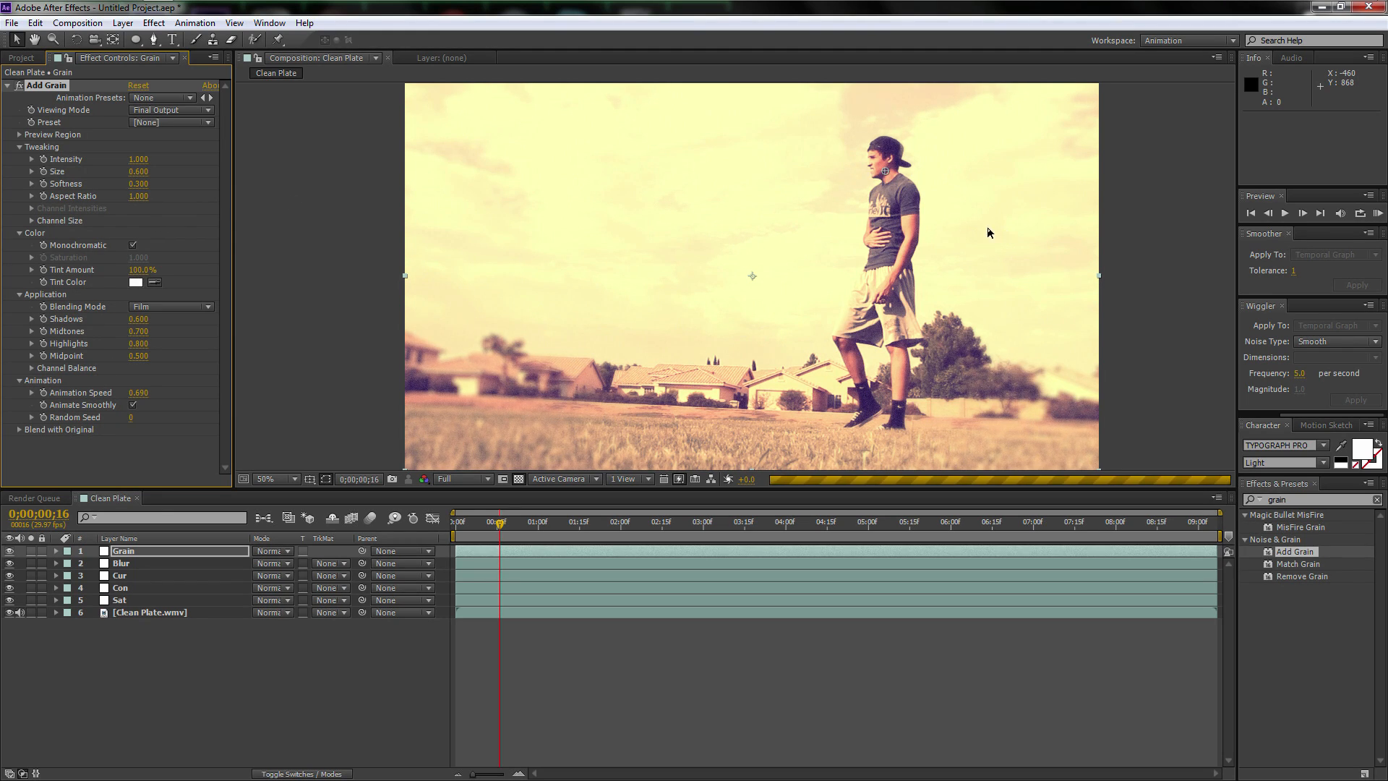
key(period)
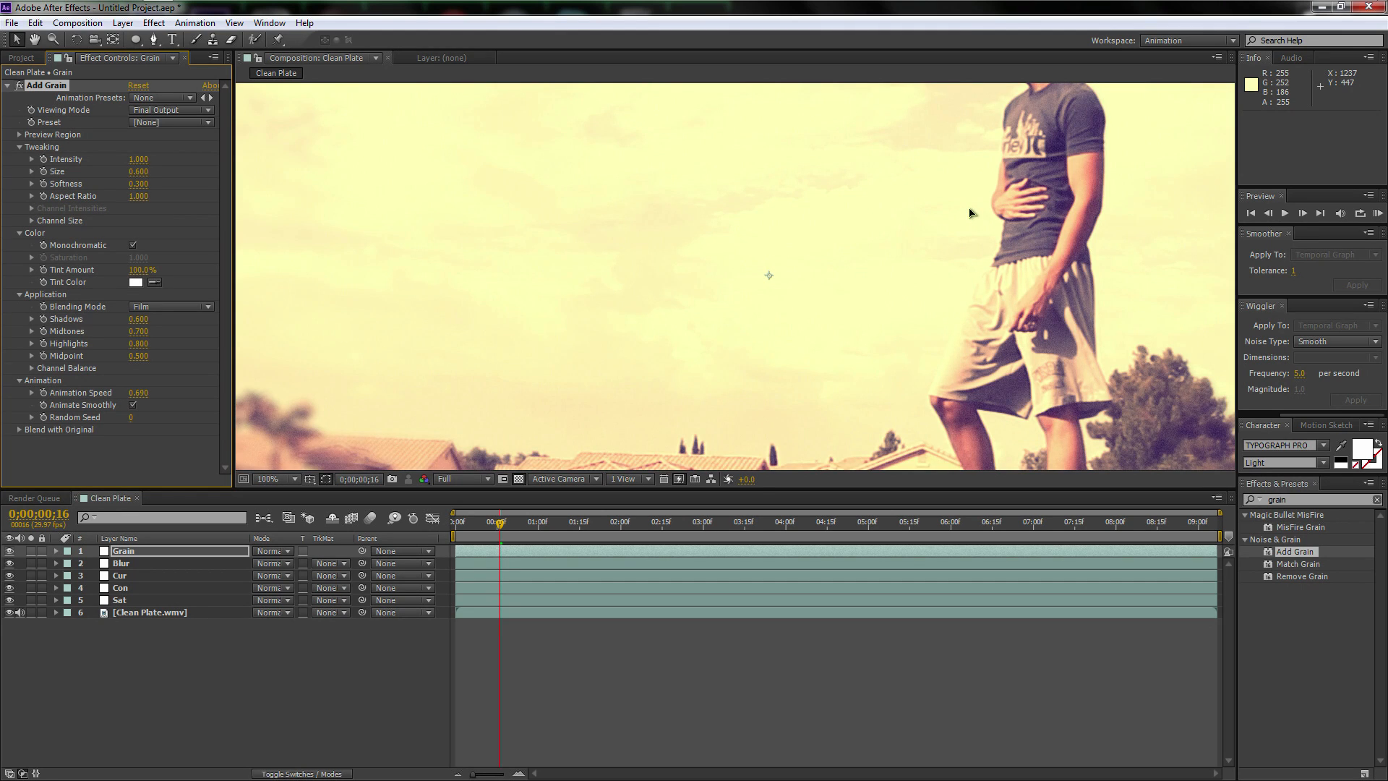
drag(970, 212, 866, 333)
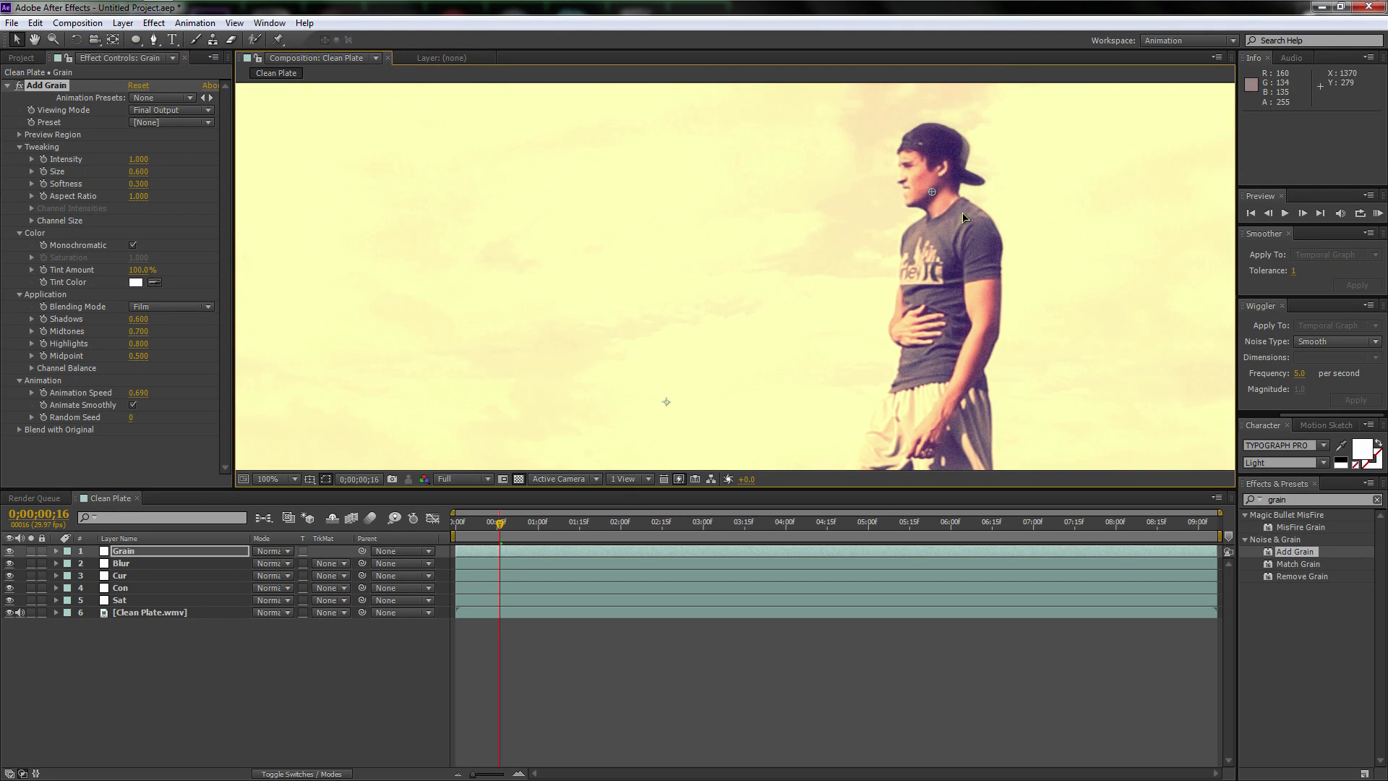
key(comma)
drag(976, 230, 1074, 170)
key(v)
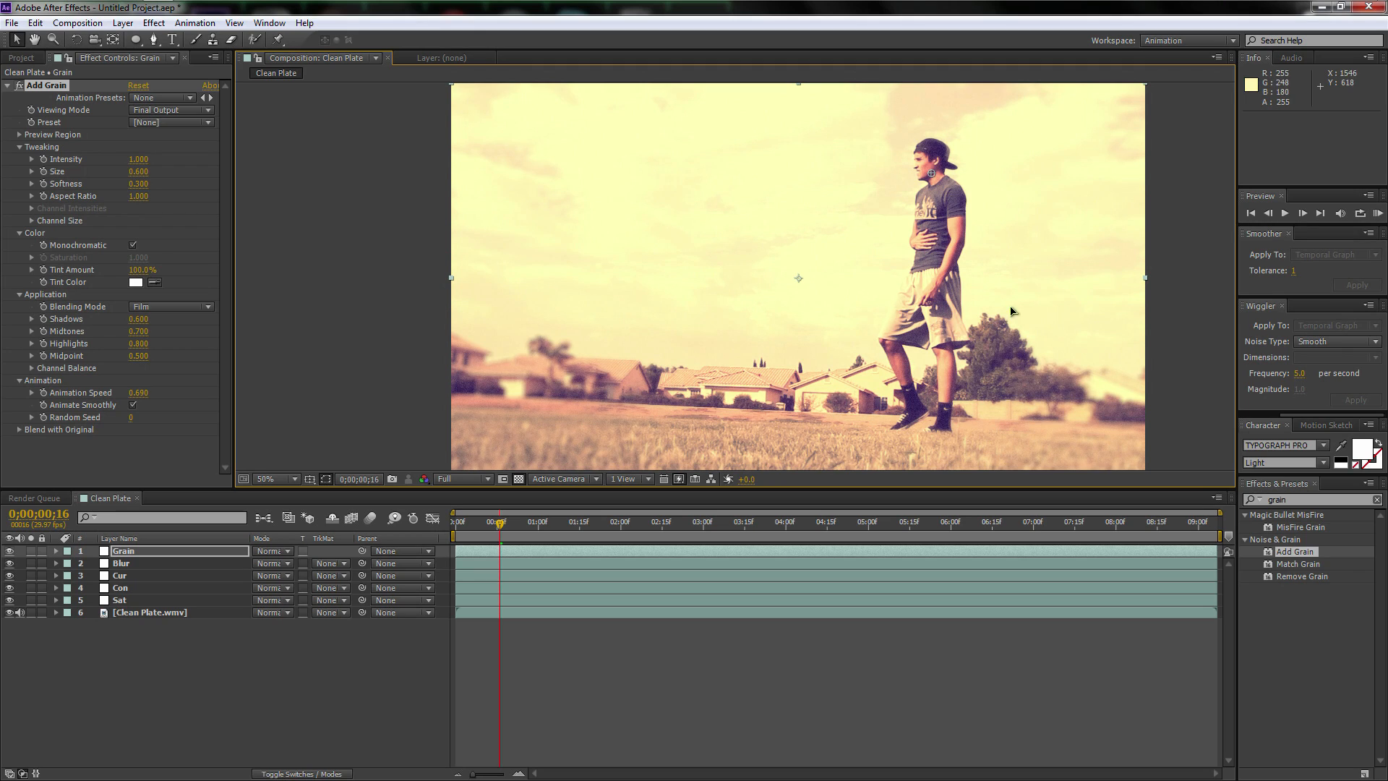
Create a black 1920 x 1080 solid layer named Viggy above the other layers.
key(ctrl+shift+a)
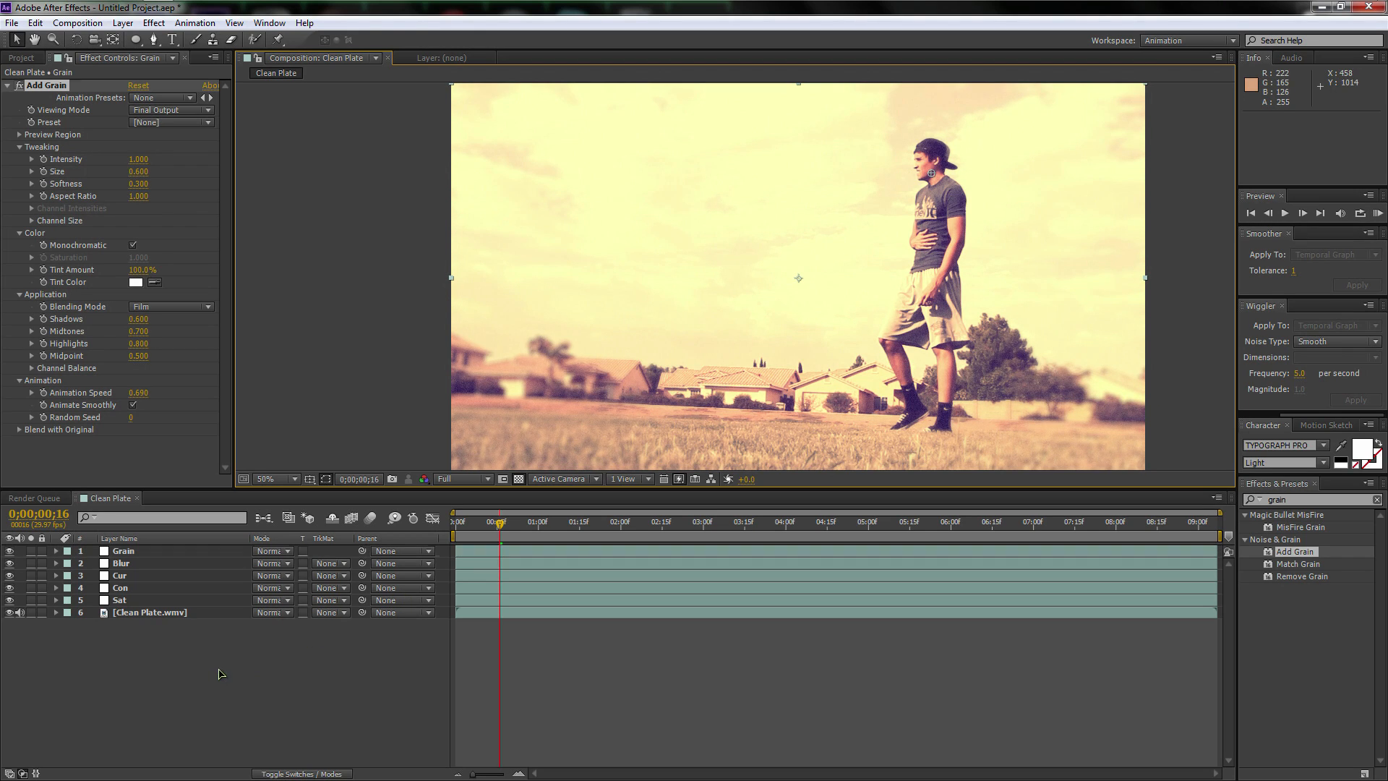
right_click(163, 667)
mouse_move(282, 510)
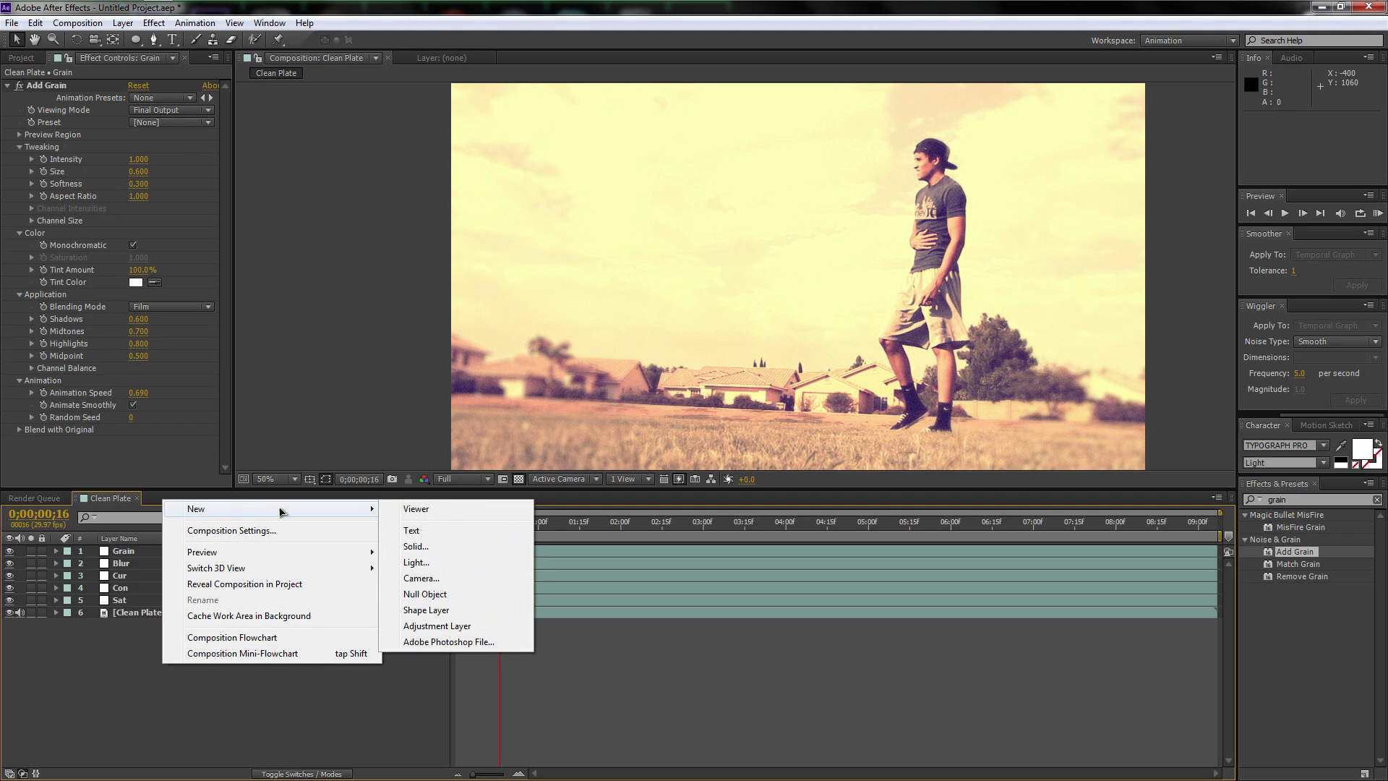
click(433, 549)
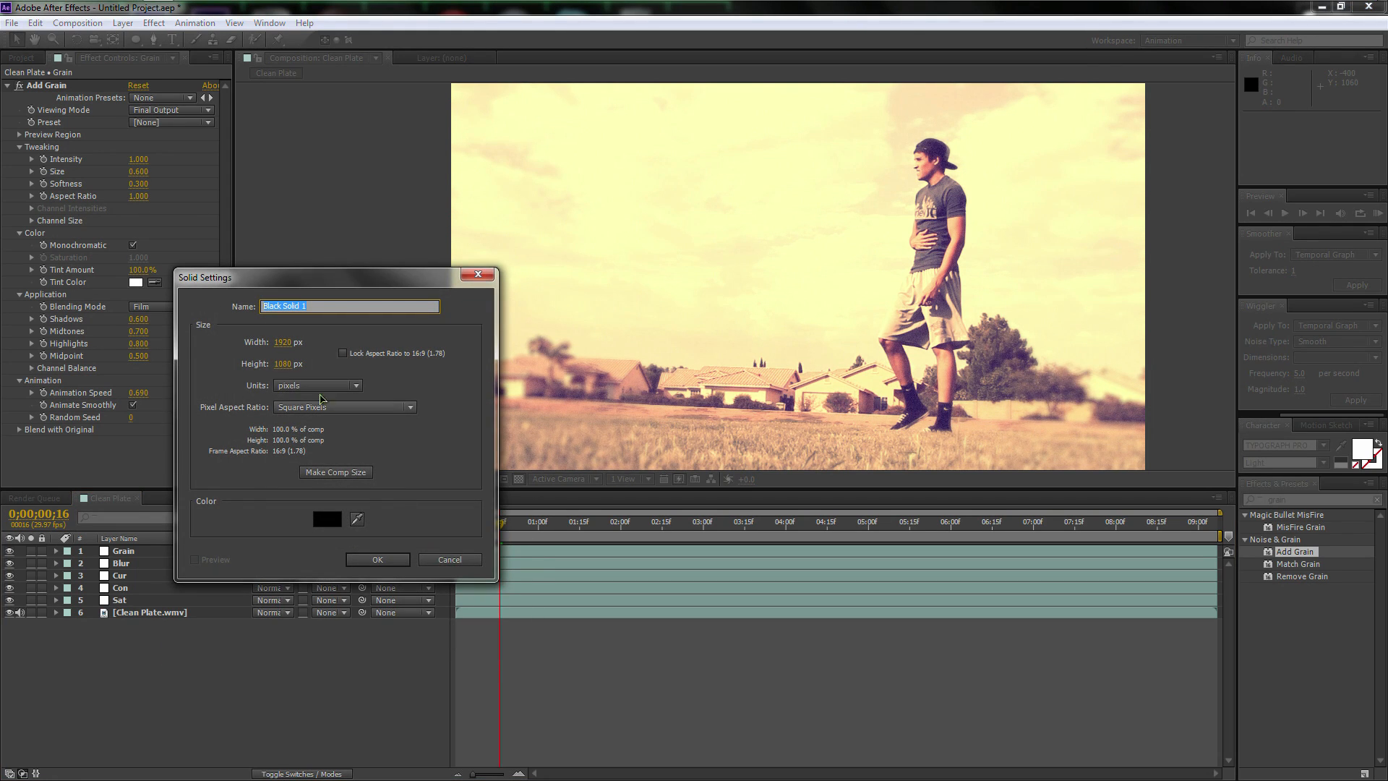
text(Viggy)
click(370, 557)
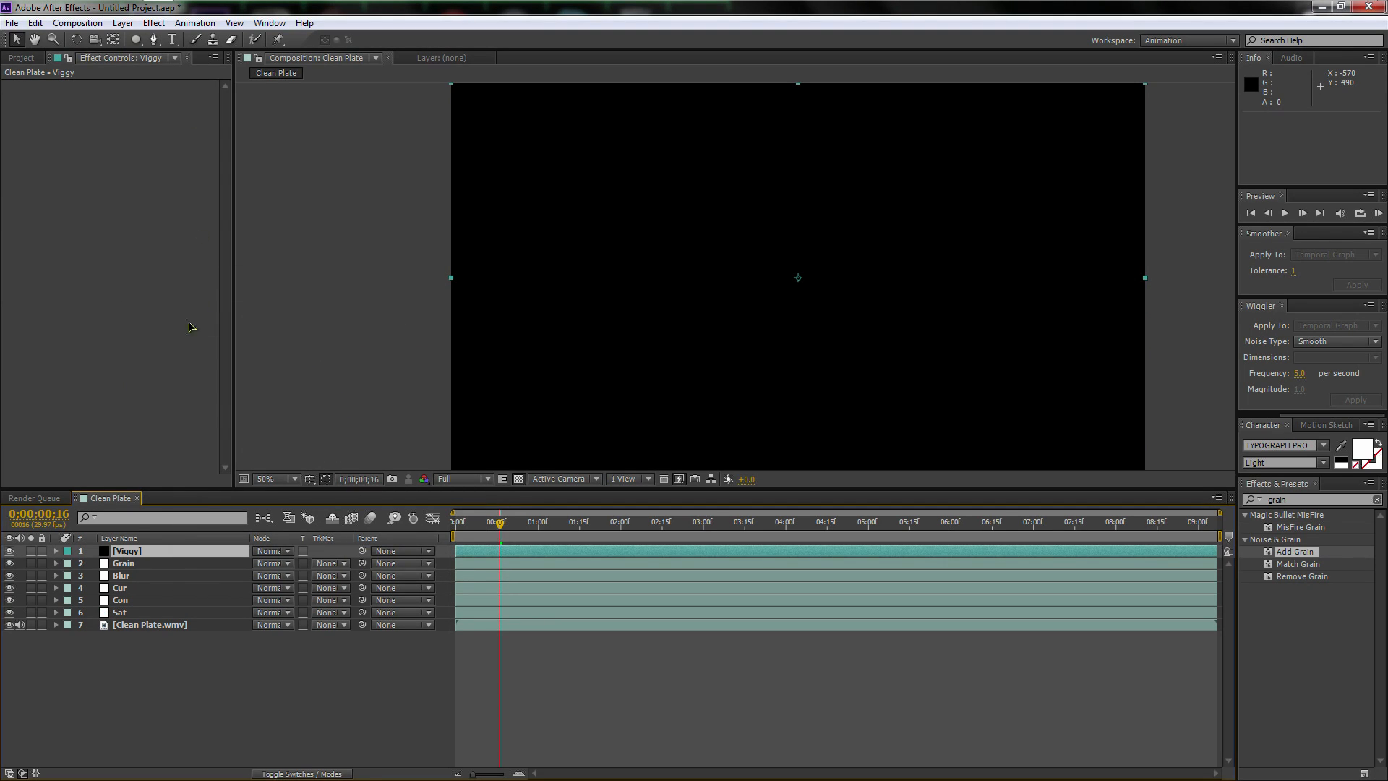
Add an elliptical mask filling the whole frame to the Viggy layer.
click(123, 575)
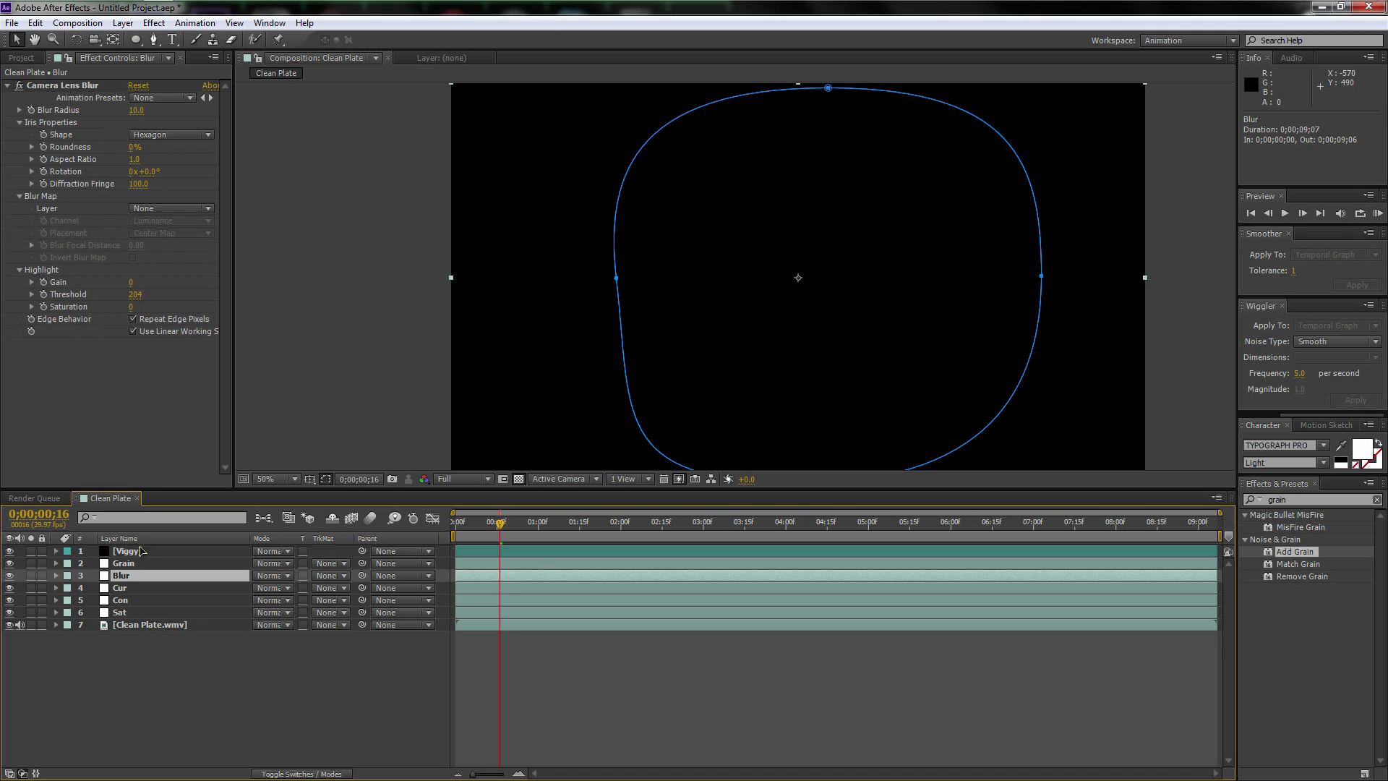
click(142, 552)
double_click(135, 39)
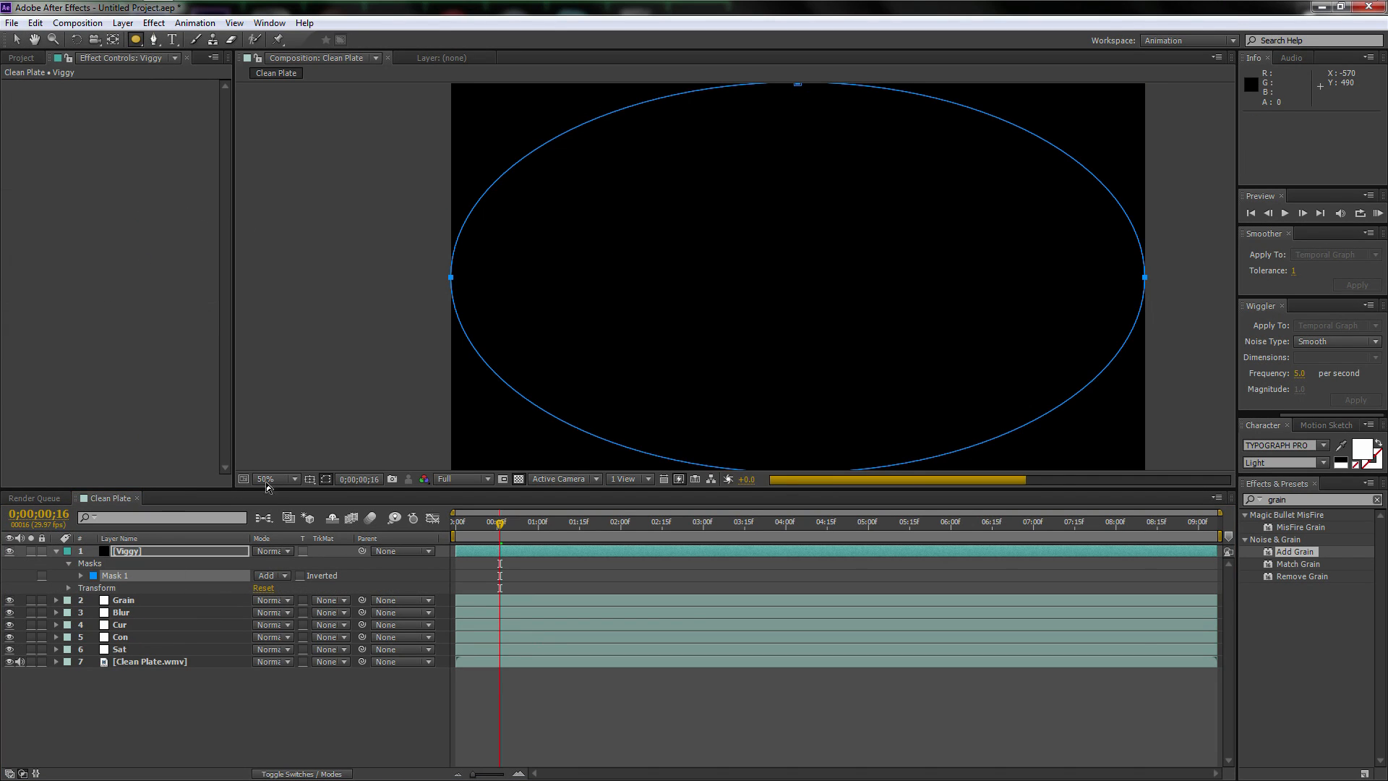
Invert the Viggy layer's mask and set its Mask Feather to 310 pixels.
click(300, 576)
key(v)
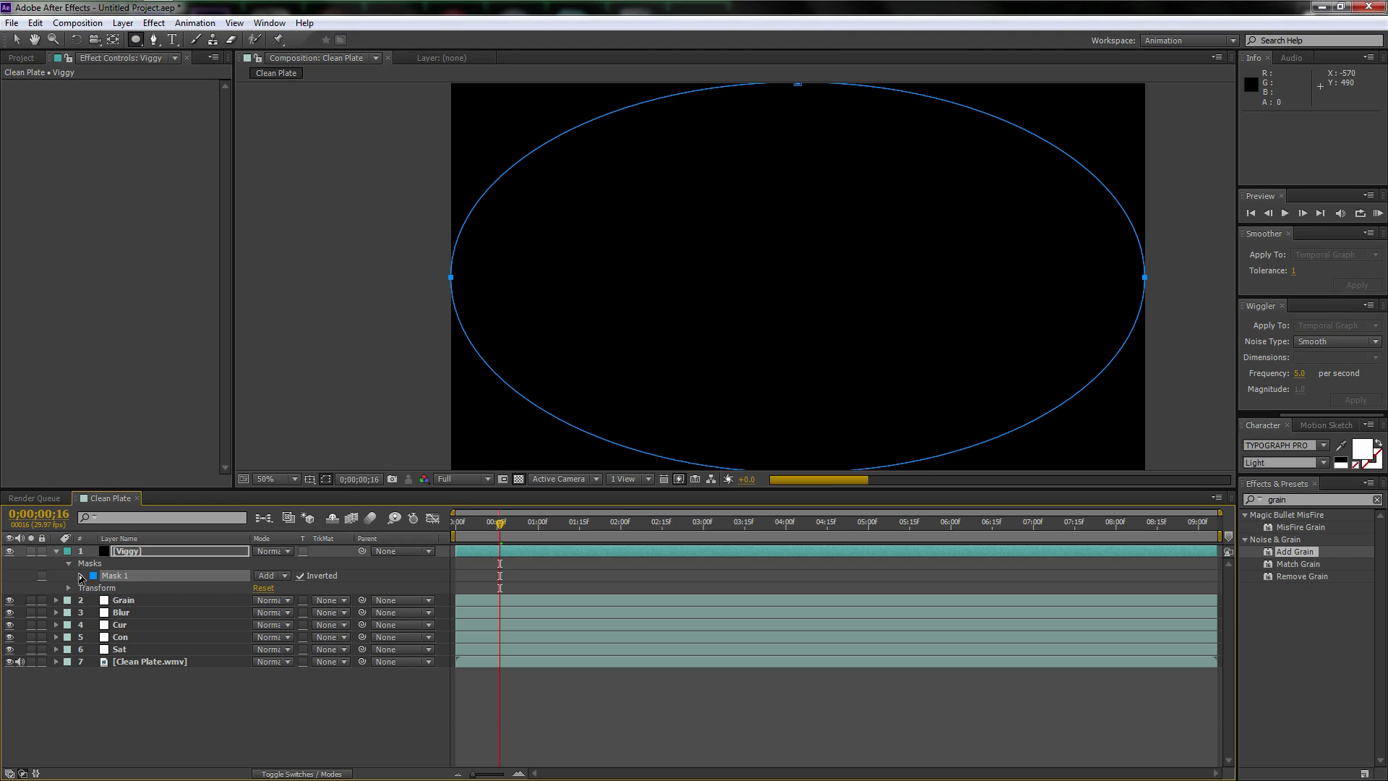
click(80, 576)
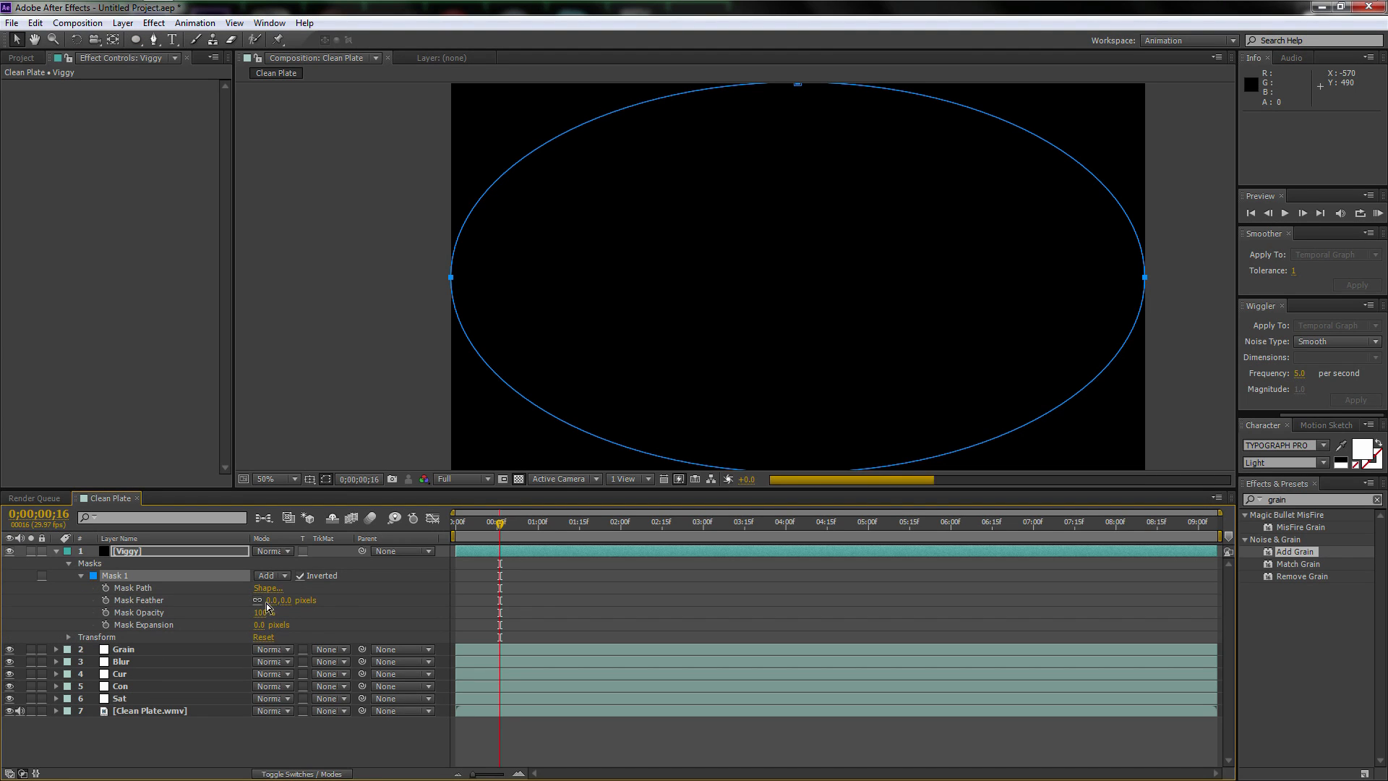
drag(274, 601, 363, 602)
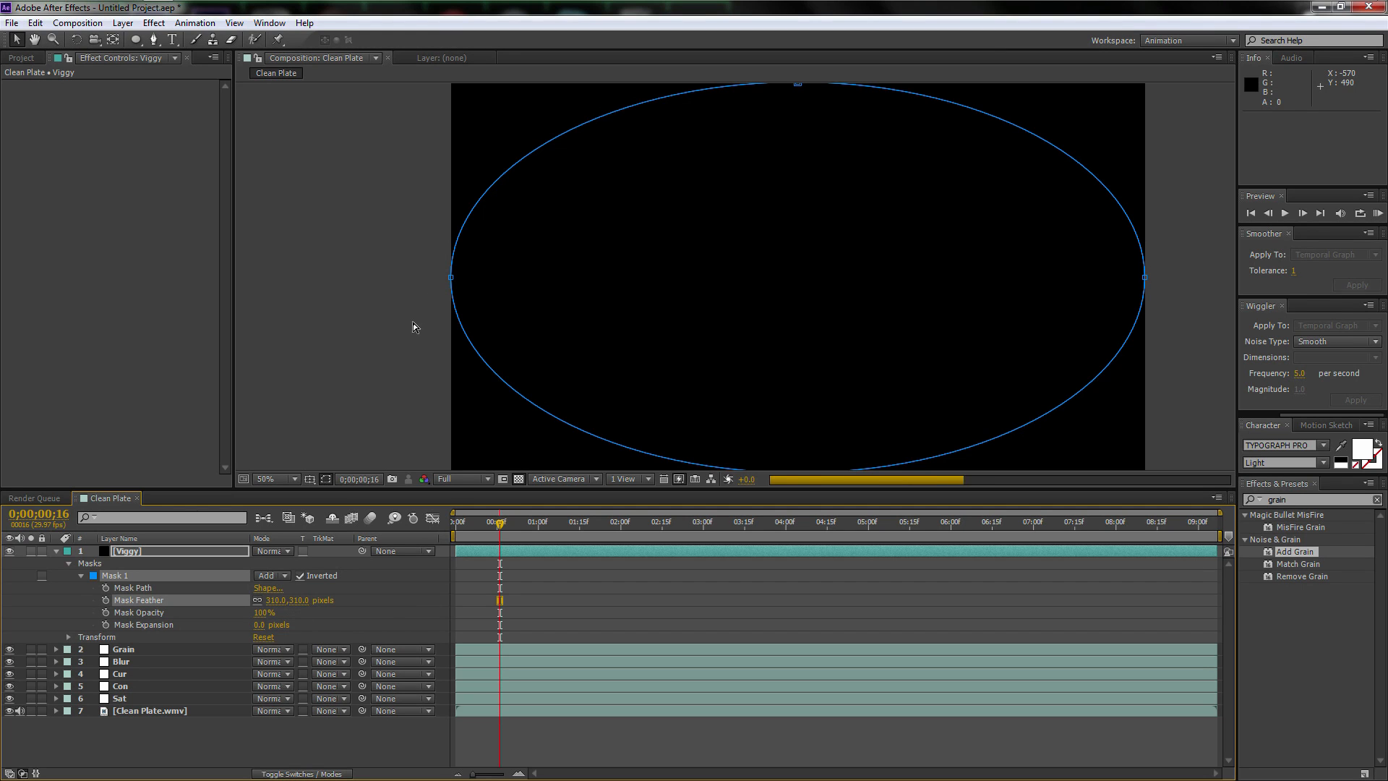
Narrow the Viggy layer's elliptical mask by moving its left point inward about 90 pixels and its right point slightly farther inward.
drag(452, 282, 474, 278)
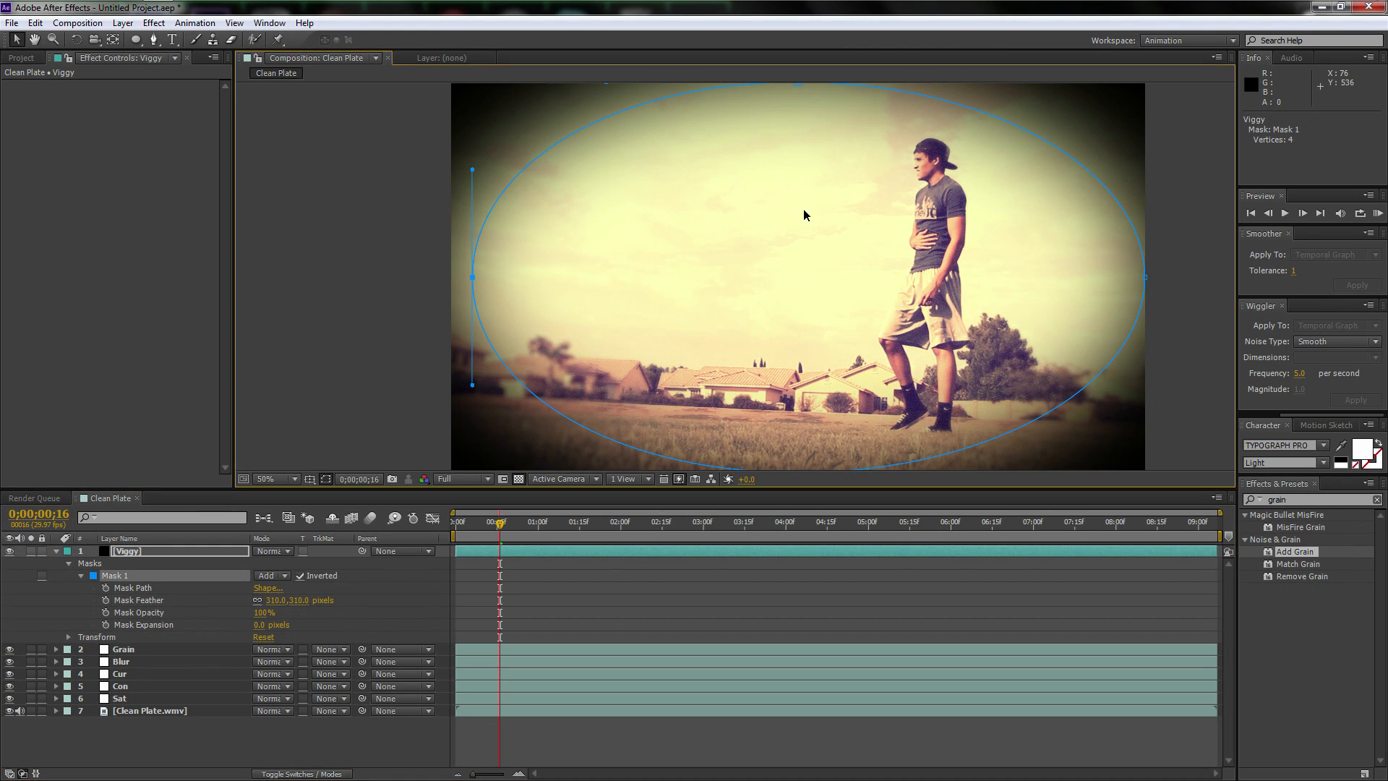
drag(1143, 278, 1102, 279)
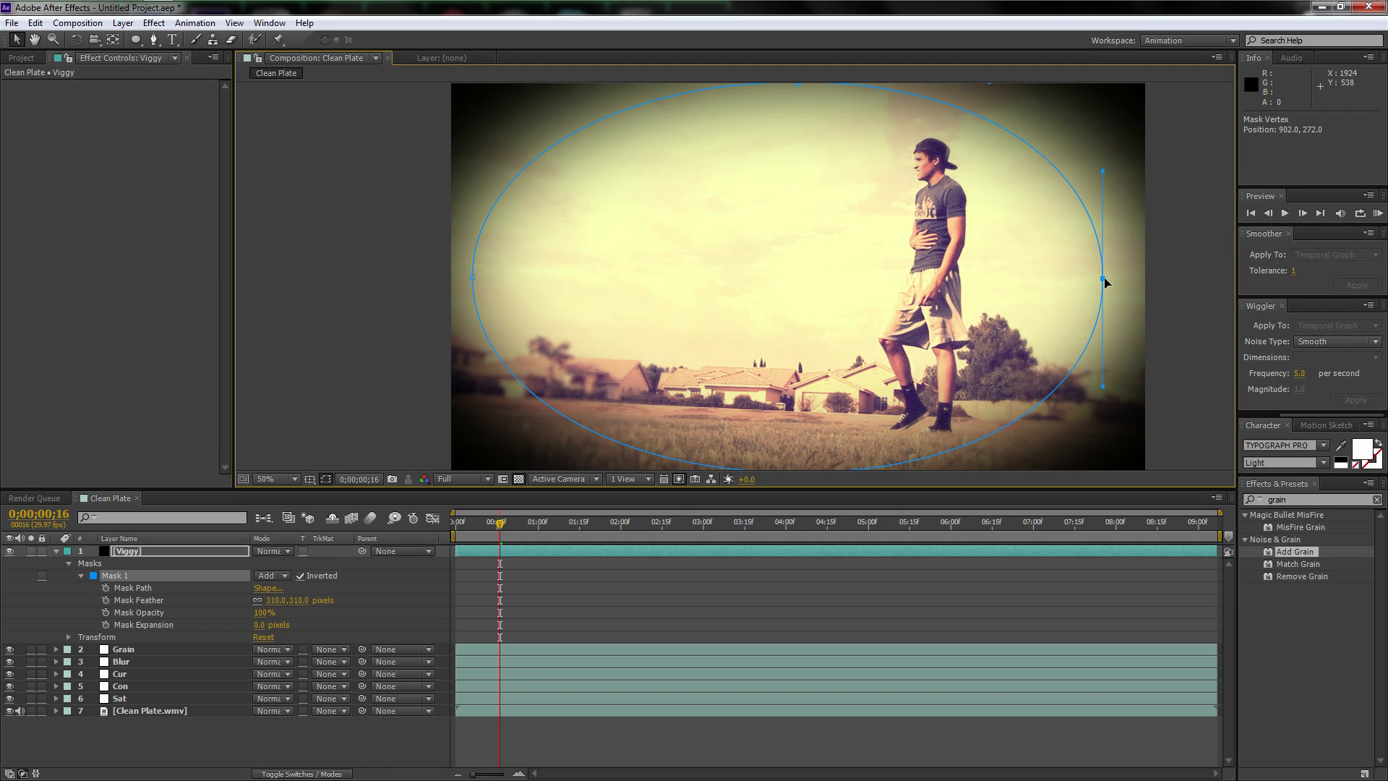
drag(473, 277, 483, 278)
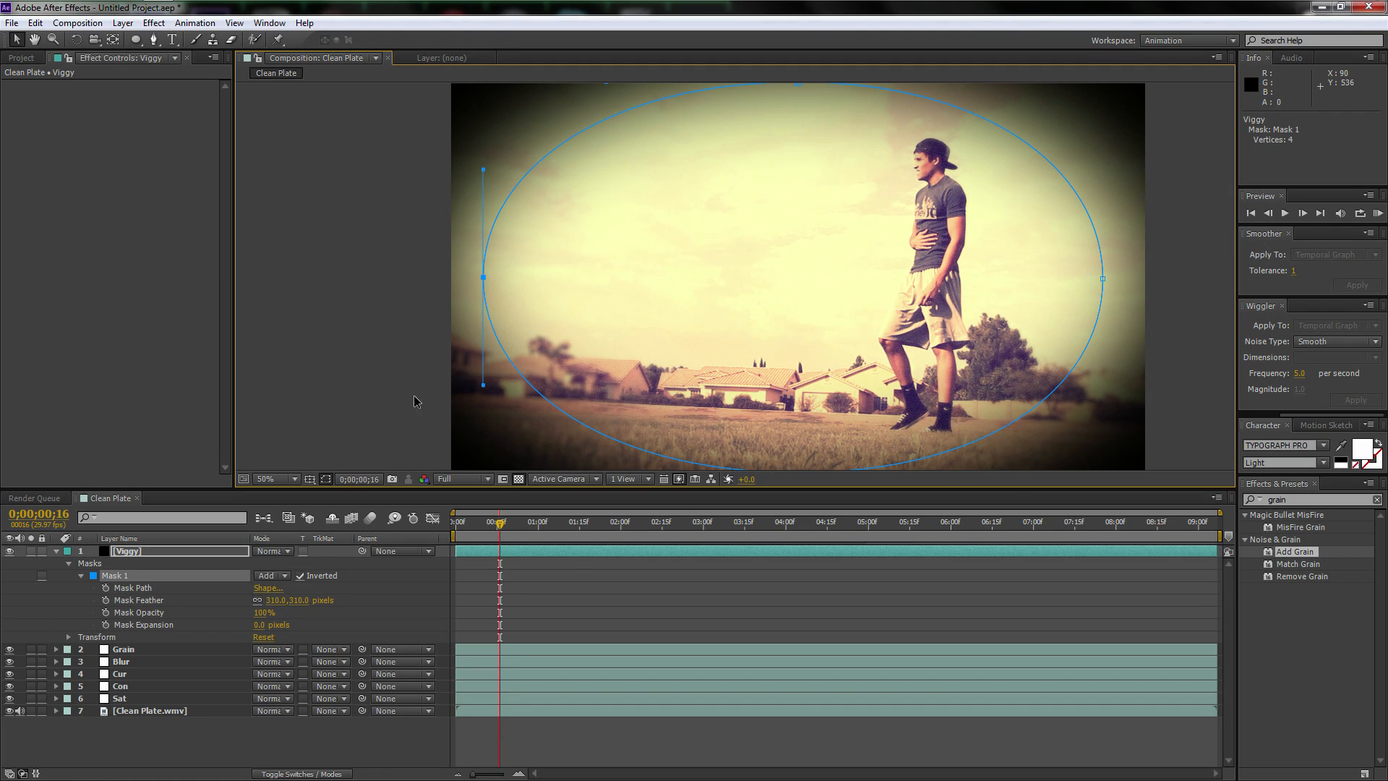
Set the Viggy layer's Opacity to 42% and deselect the layer.
click(156, 552)
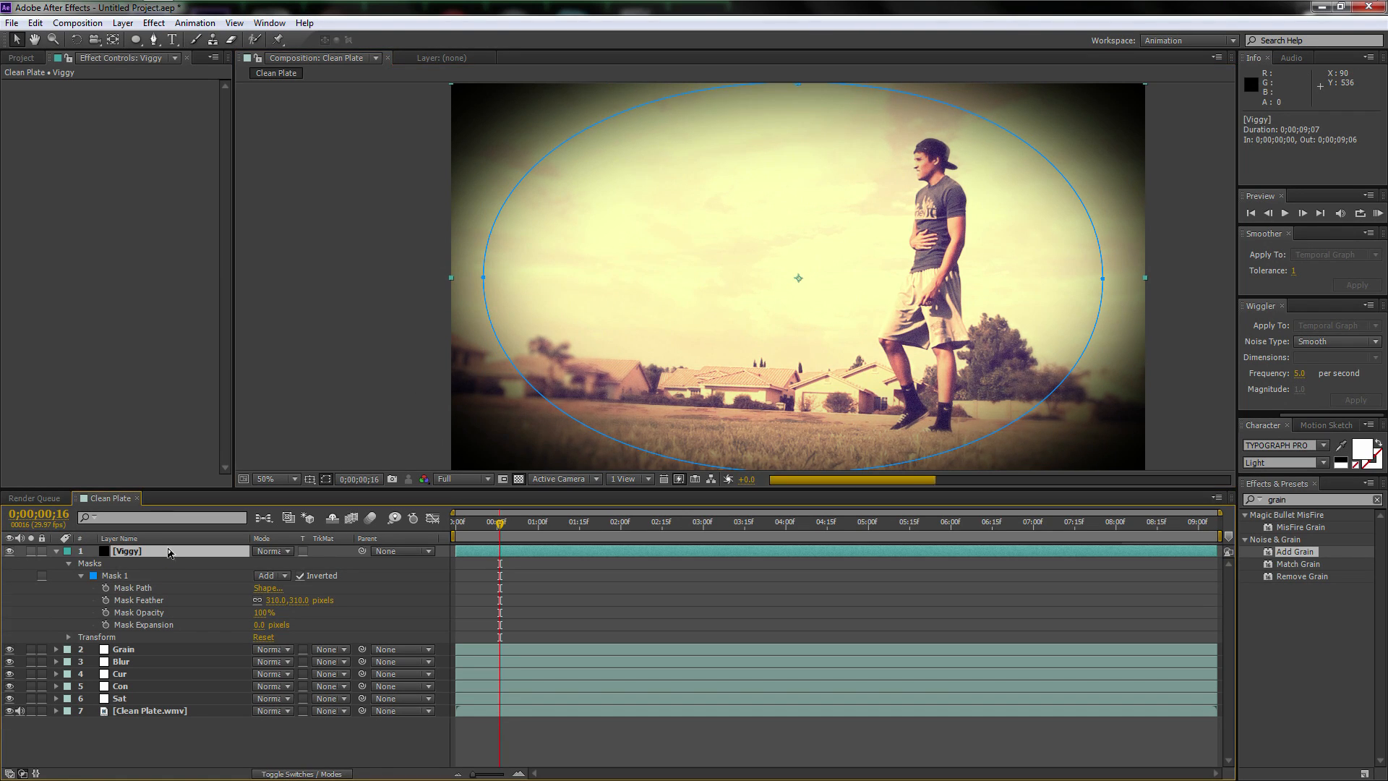
key(t)
drag(264, 563, 236, 576)
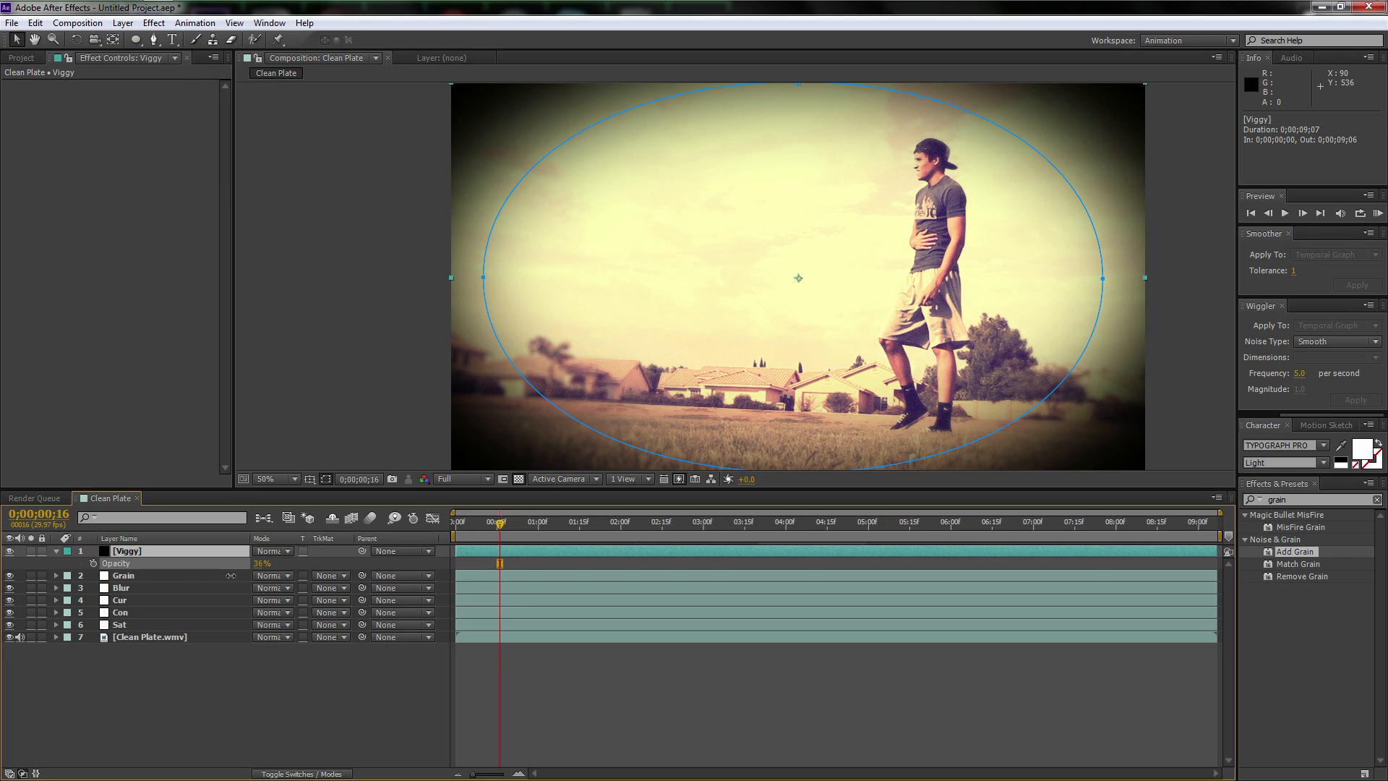
key(Return)
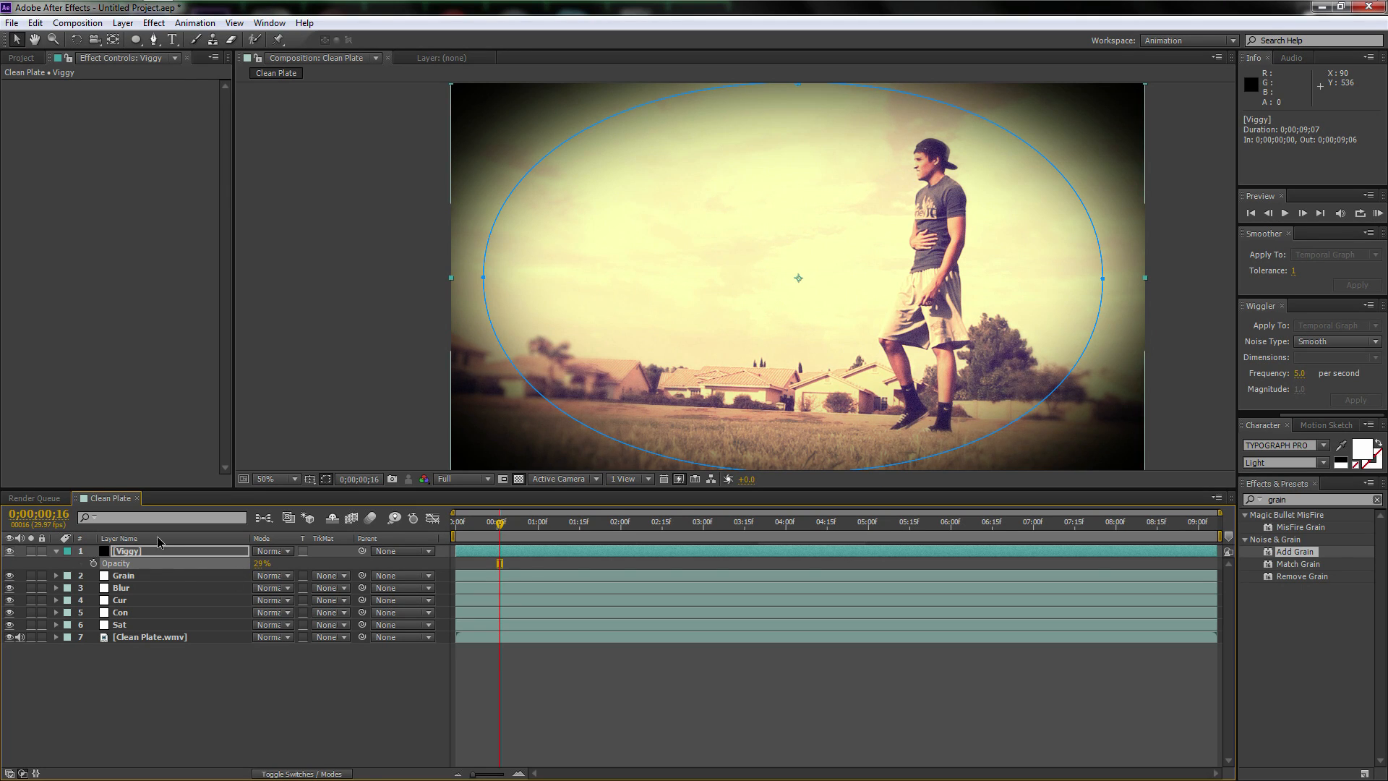
click(154, 552)
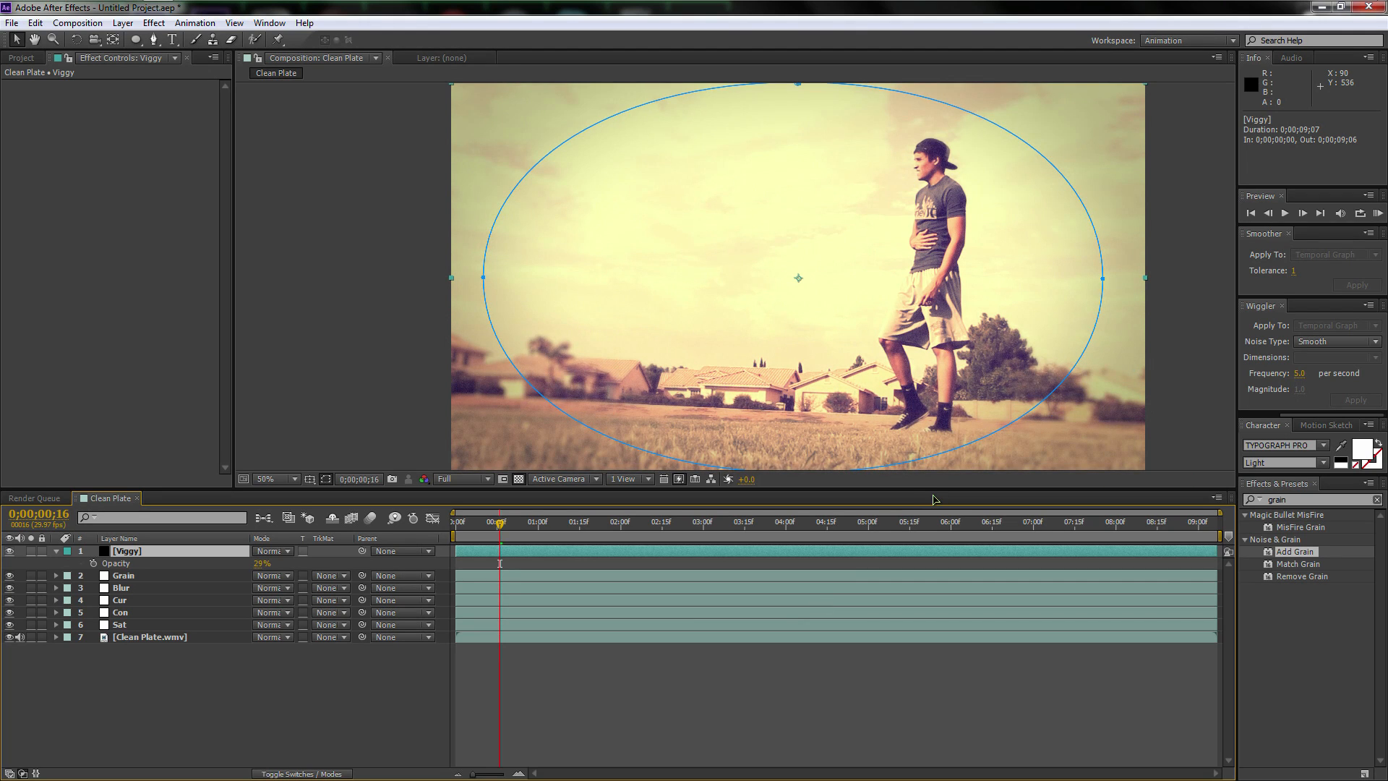
drag(262, 563, 267, 570)
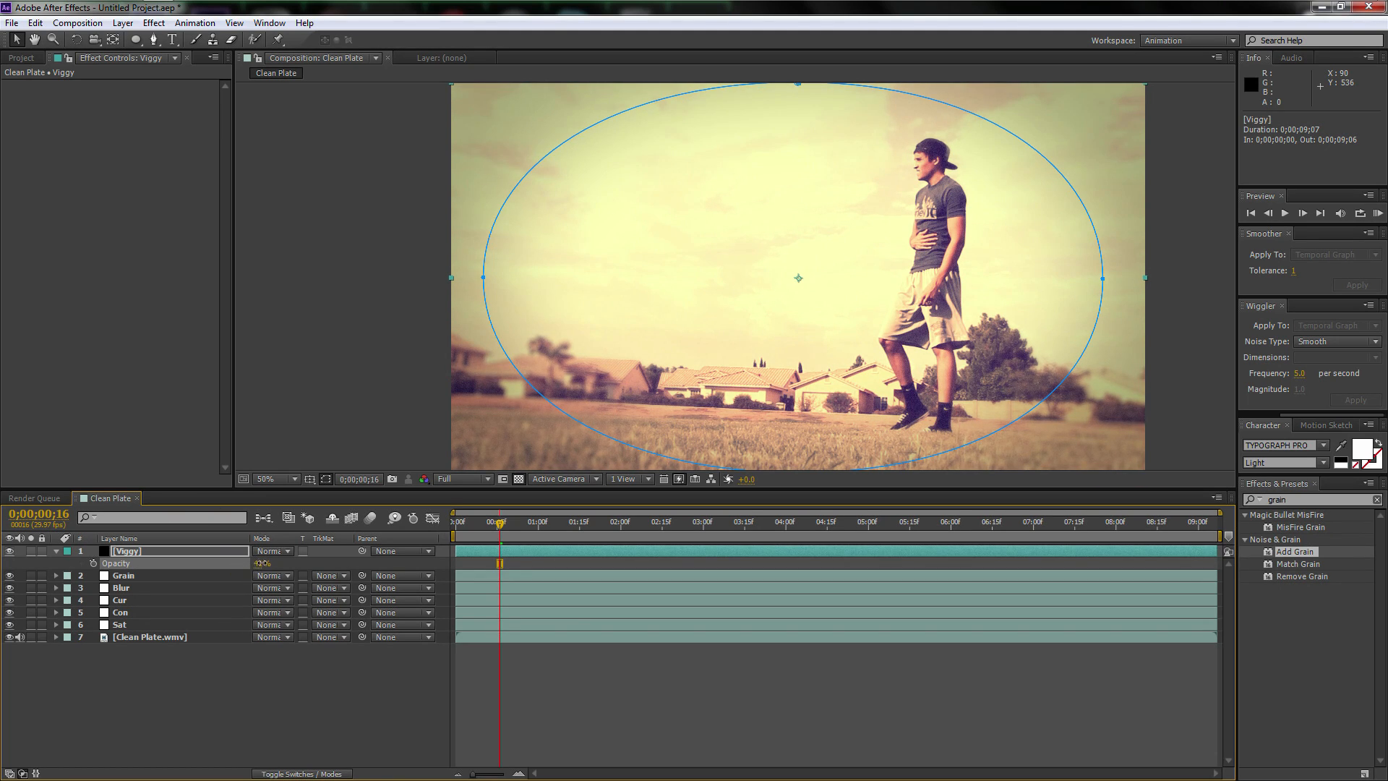
drag(258, 563, 263, 563)
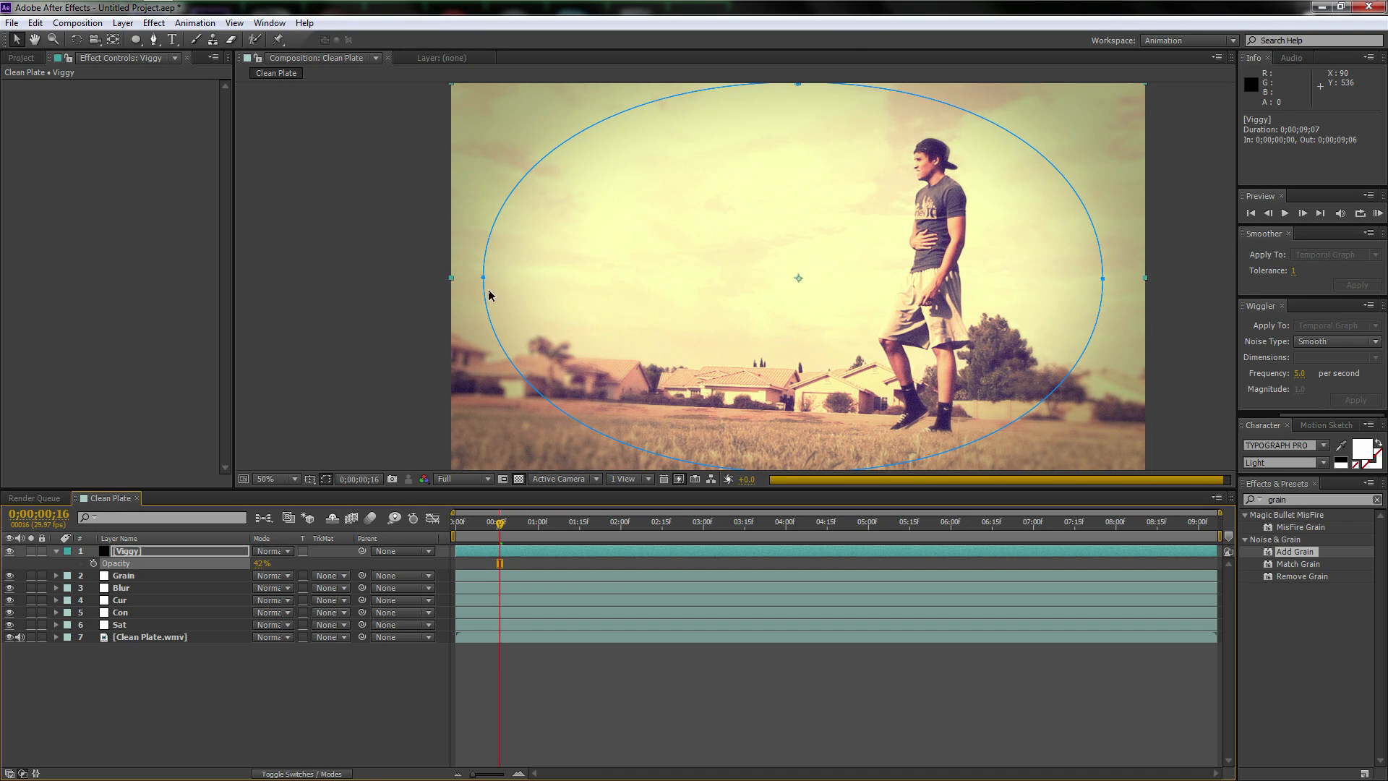
click(299, 309)
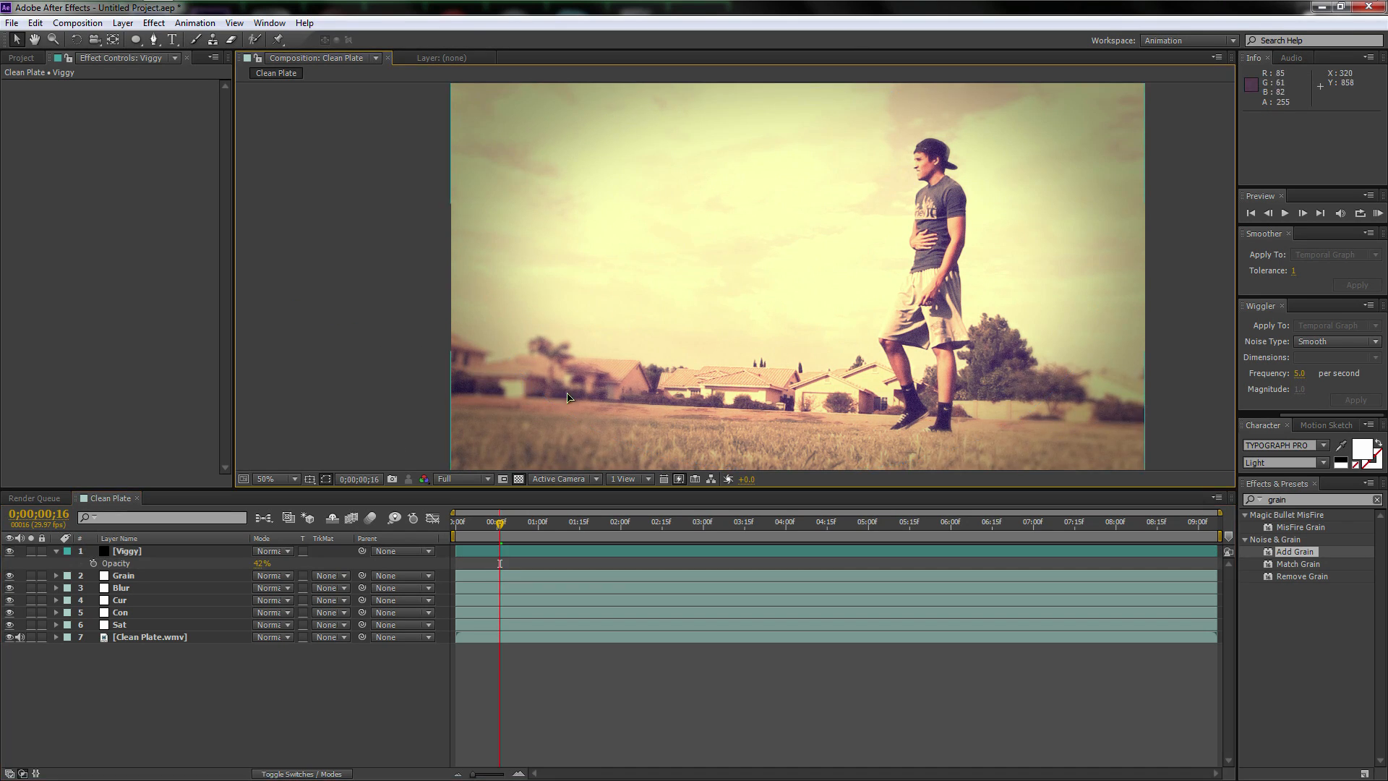
Examine the vignette and overall look up close on the frame at 0;00;04;26.
click(858, 521)
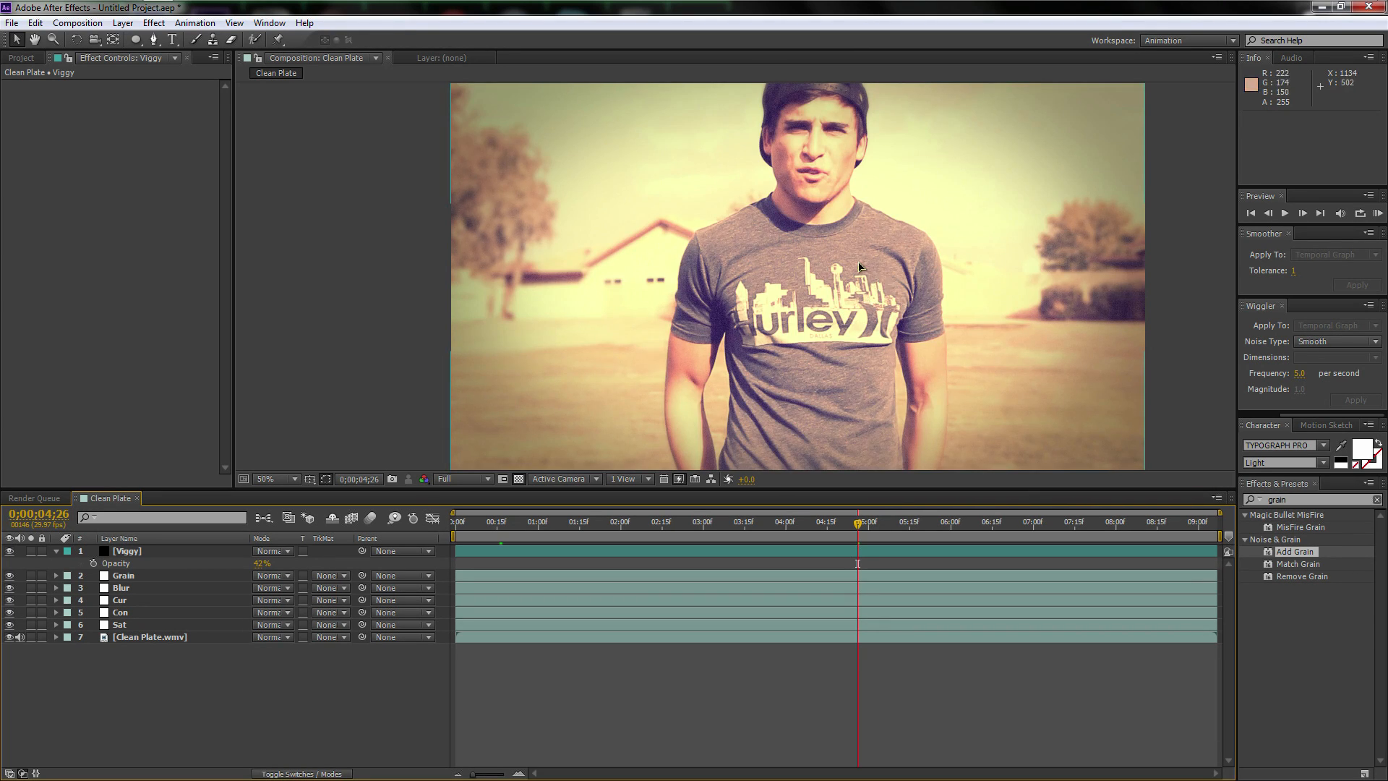
scroll(858, 267, up, 1)
key(space)
drag(781, 233, 951, 405)
scroll(1030, 335, down, 1)
key(space)
drag(1090, 336, 1010, 248)
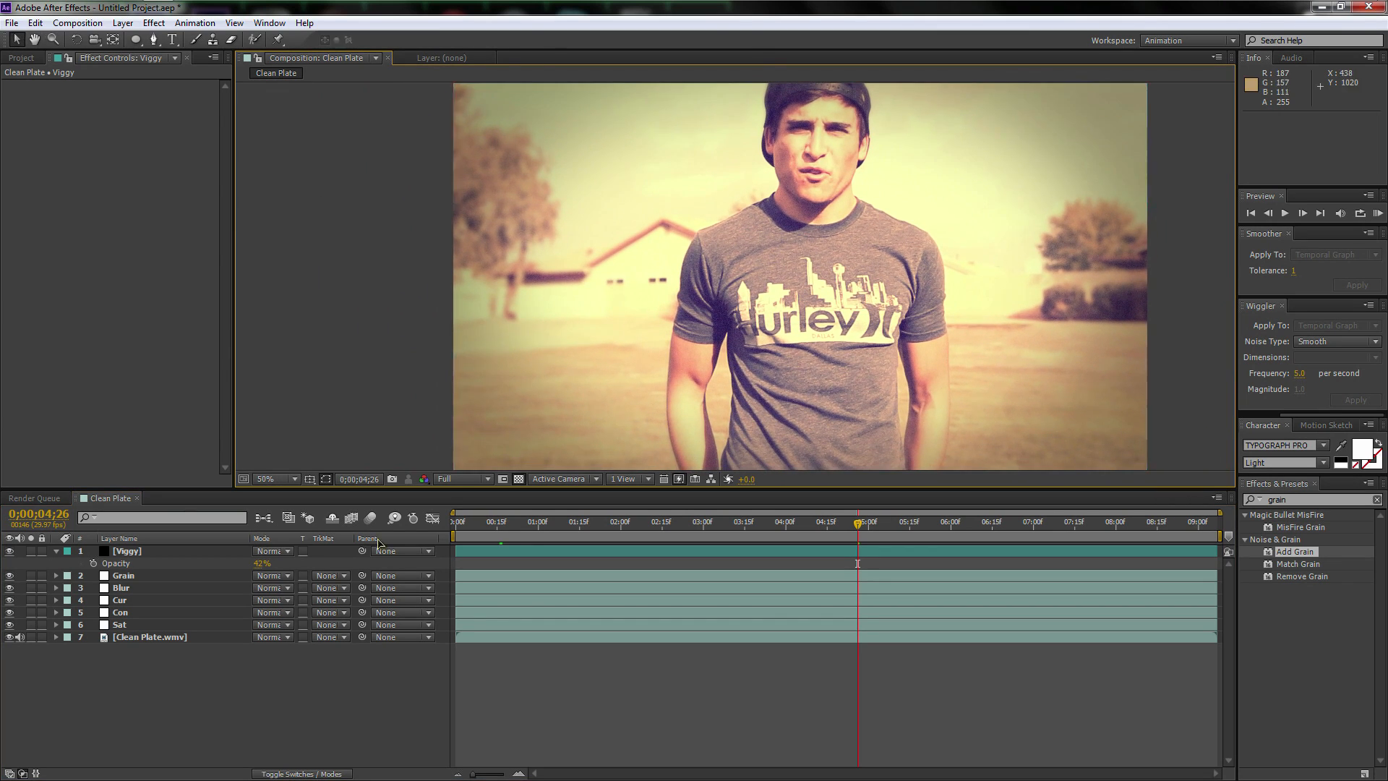
Add the Clean Plate composition to the render queue and set its output format to Windows Media.
click(56, 551)
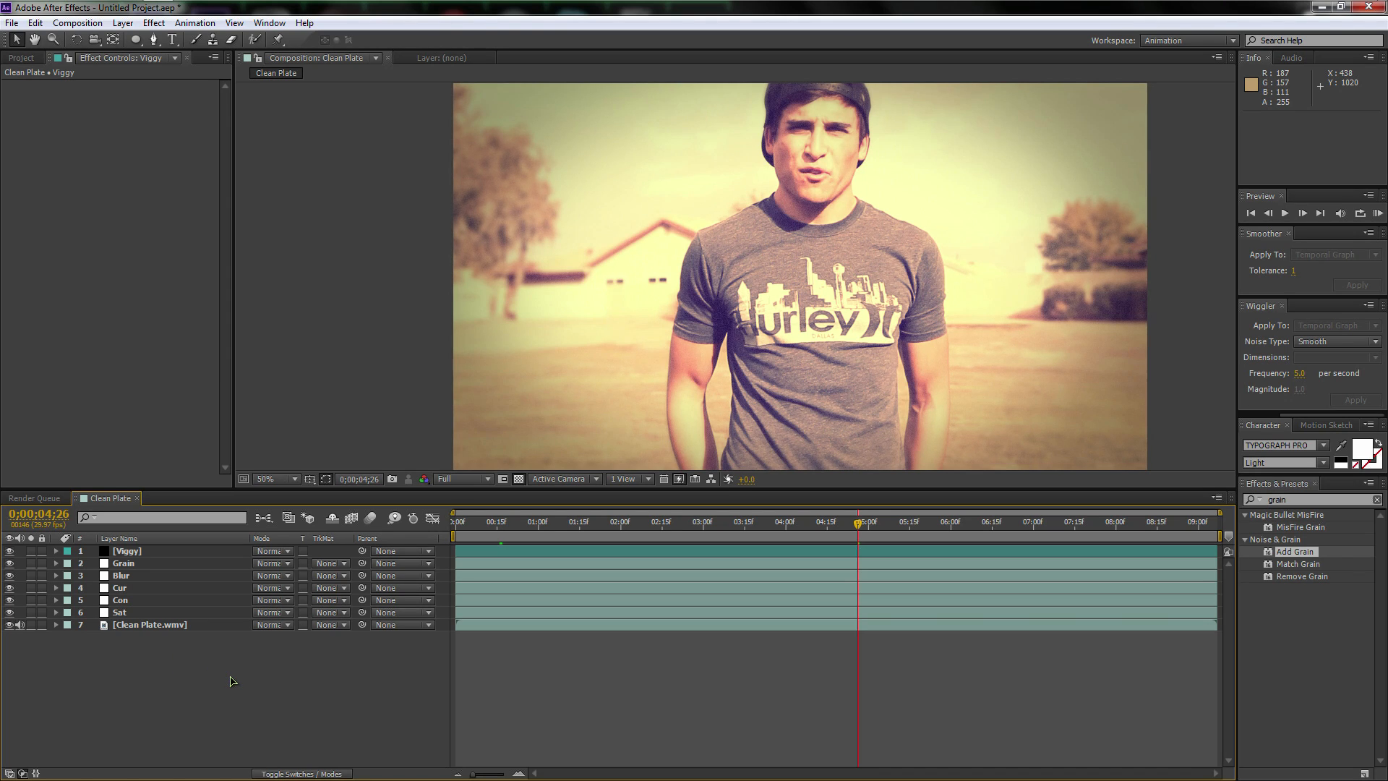
key(ctrl+m)
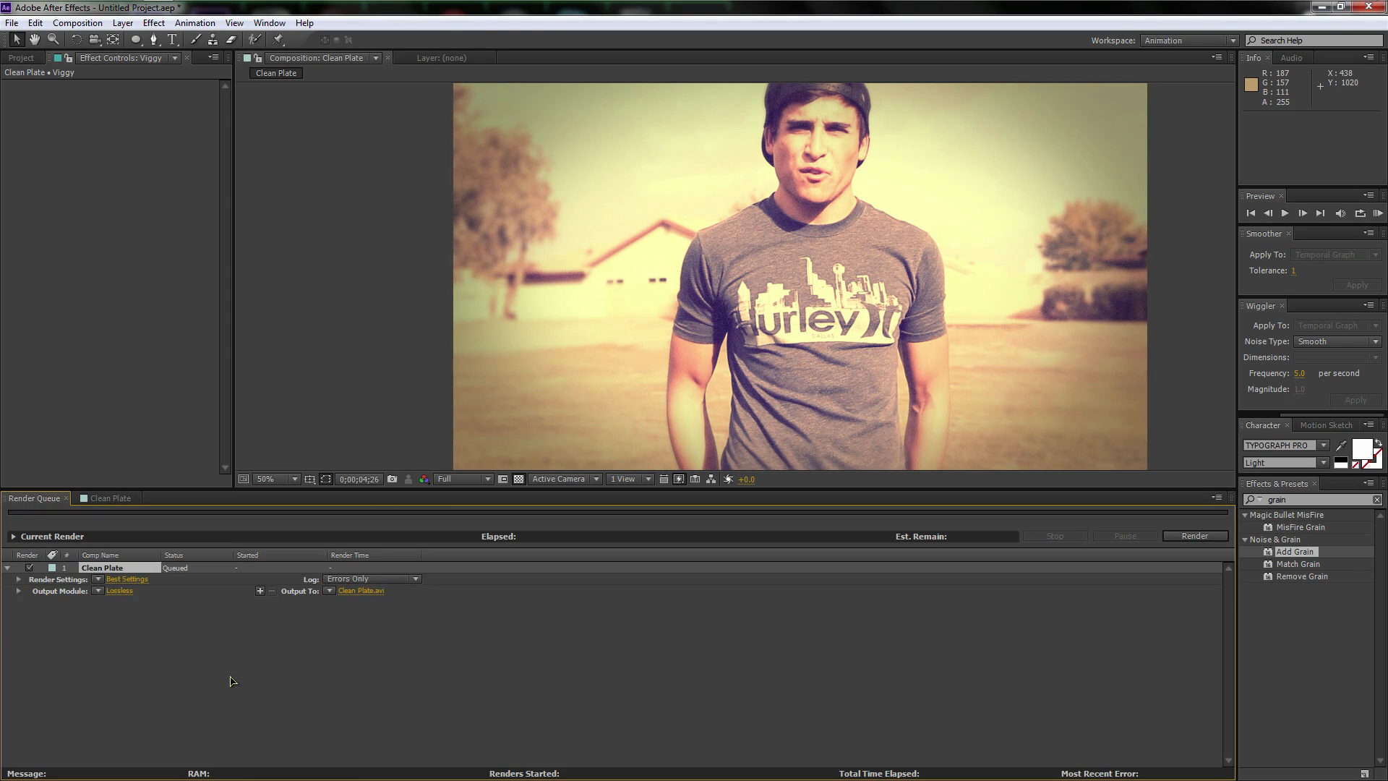
click(117, 591)
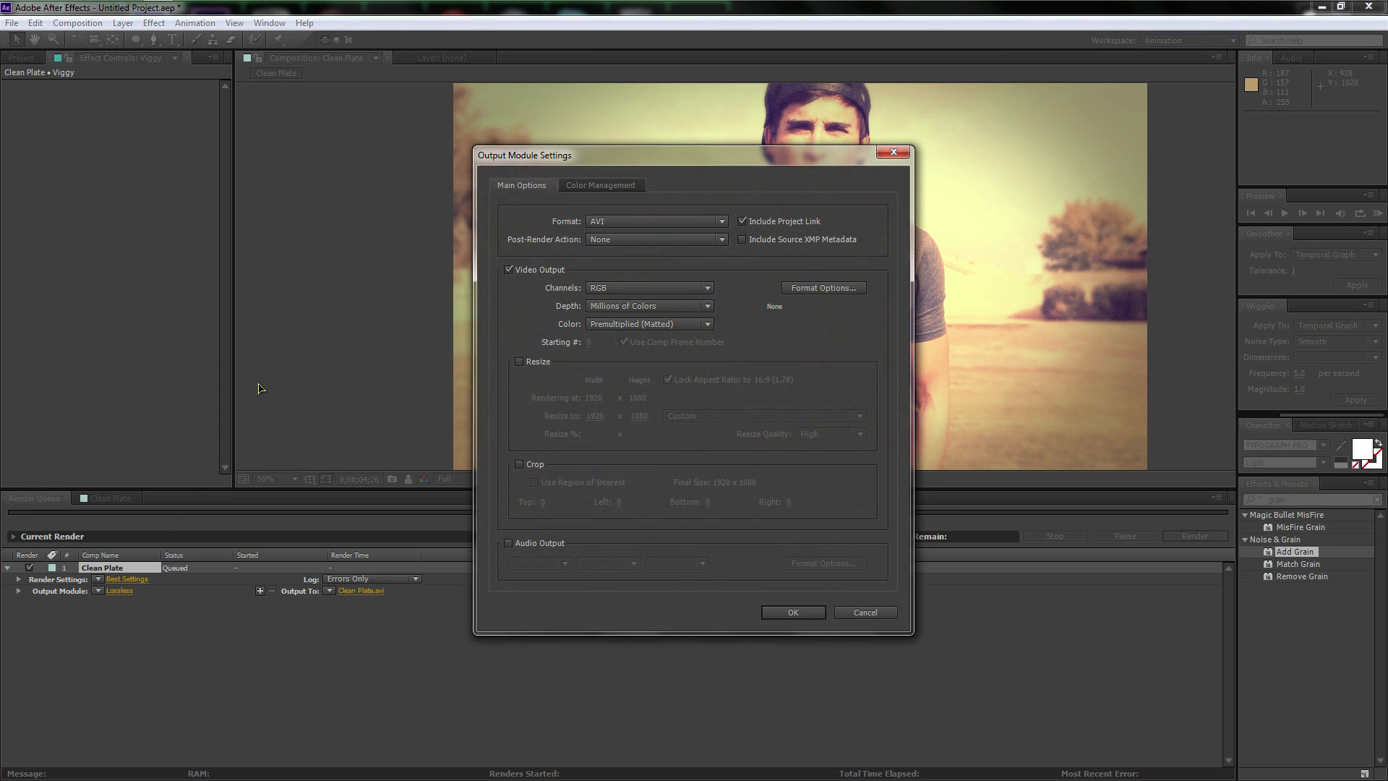
click(656, 218)
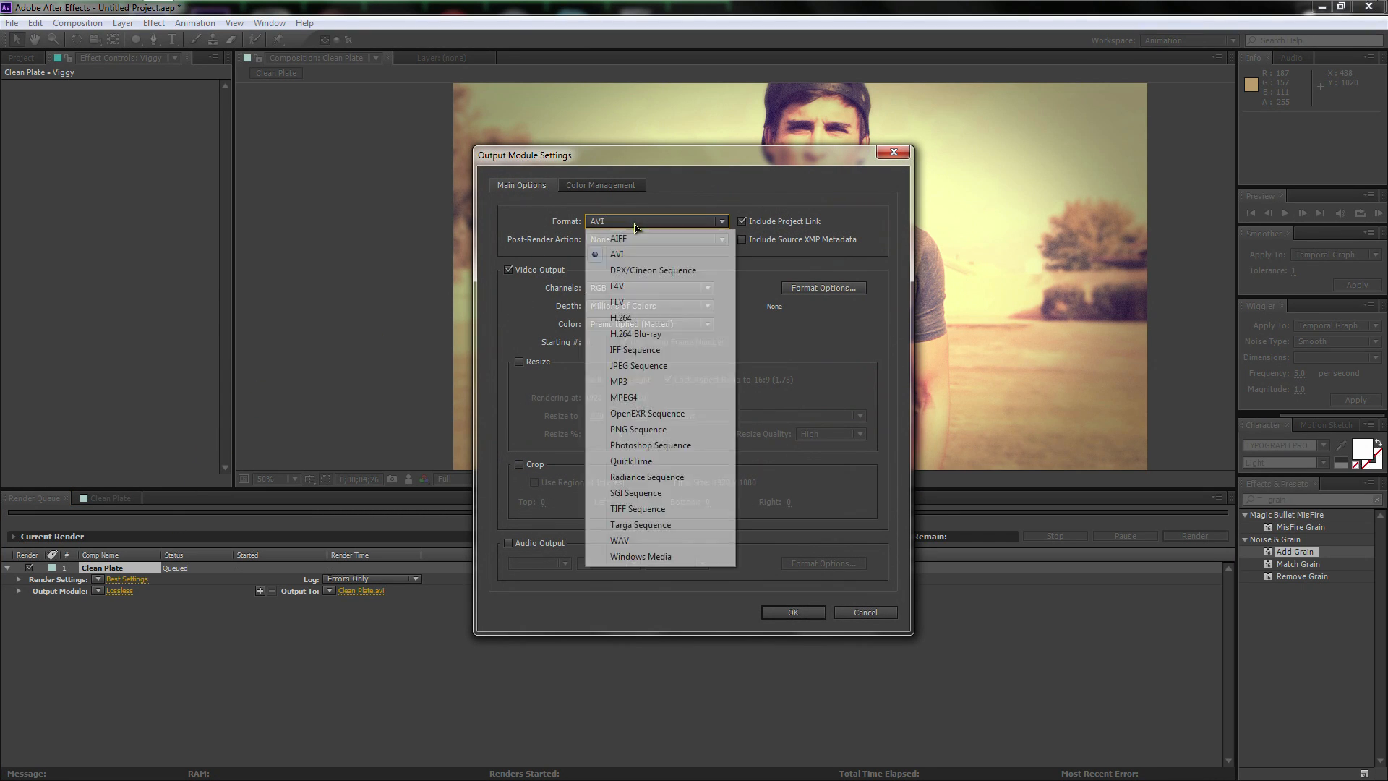
click(668, 558)
click(792, 613)
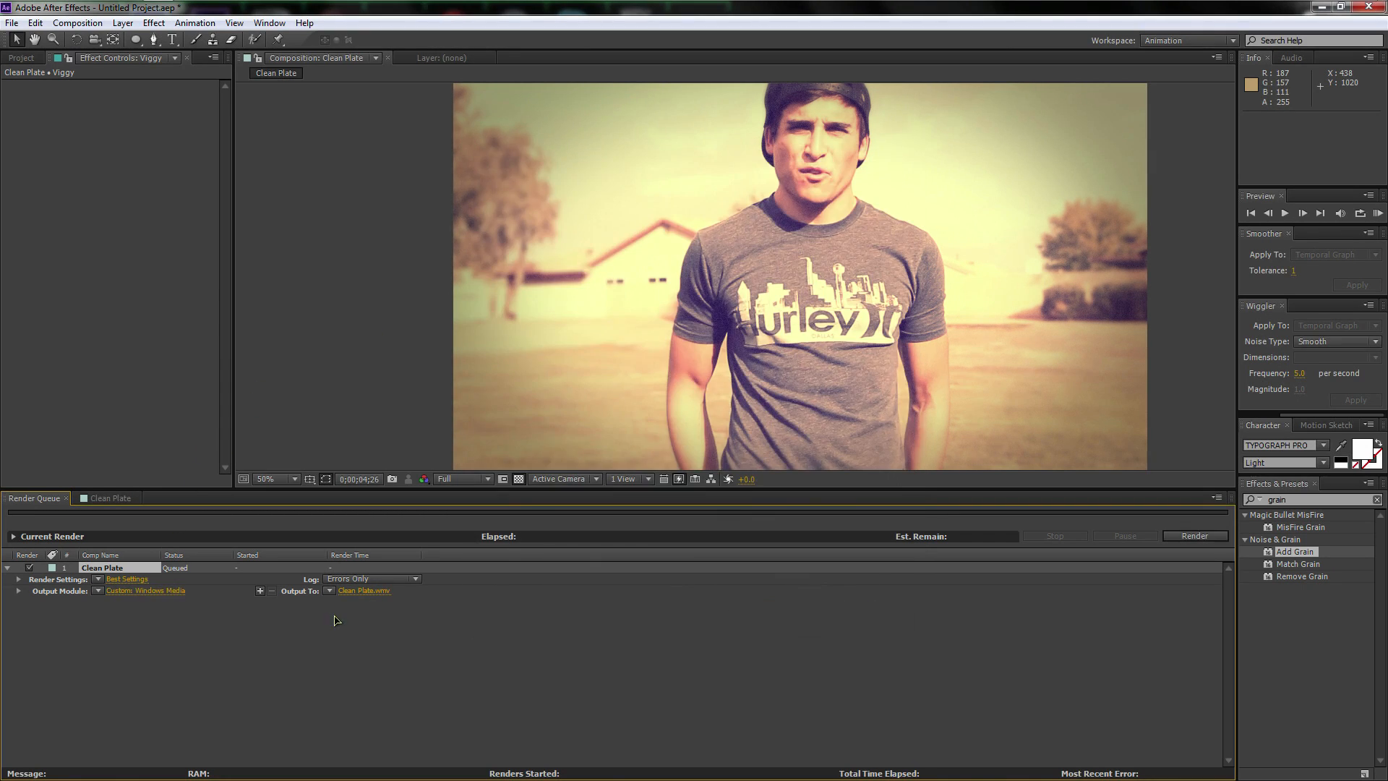
Set the output file to Example 2 on the Desktop and start the render.
click(365, 592)
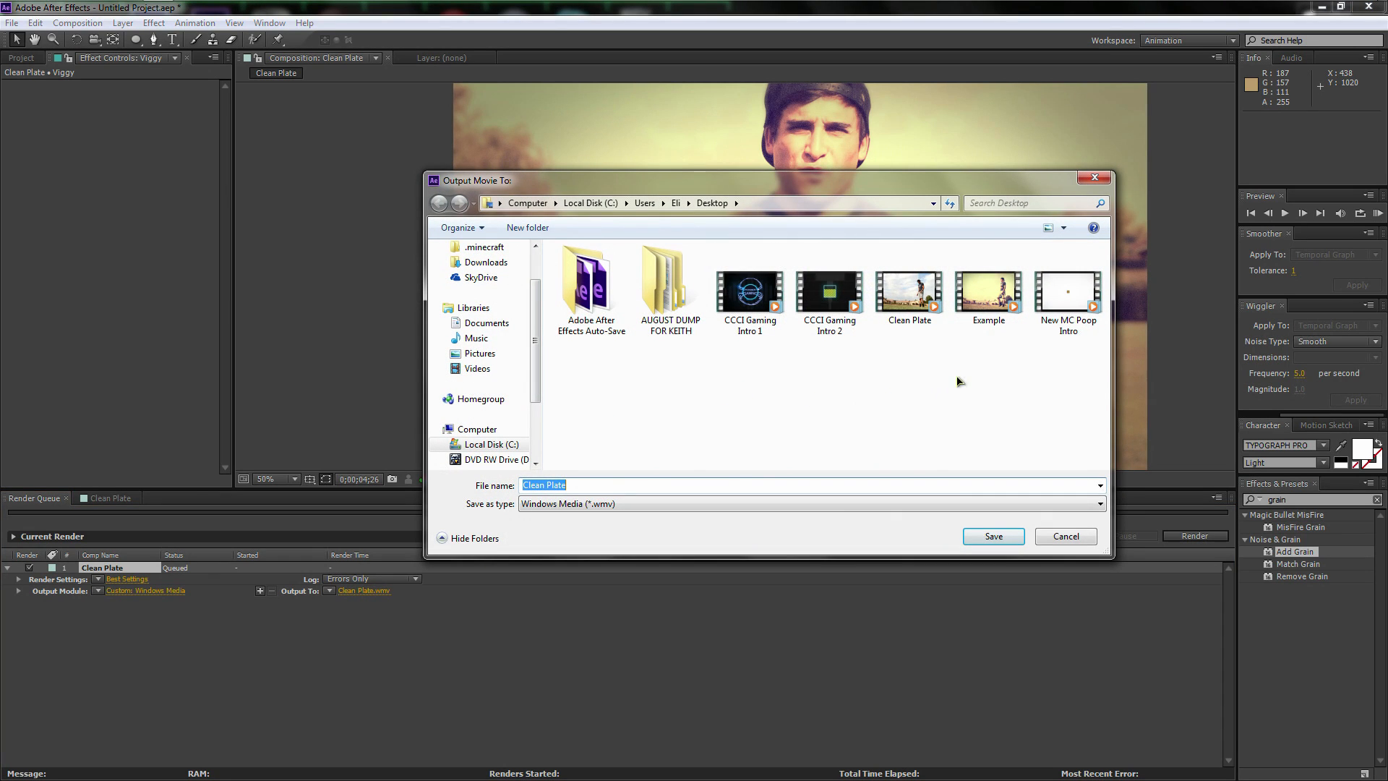
click(983, 302)
click(600, 484)
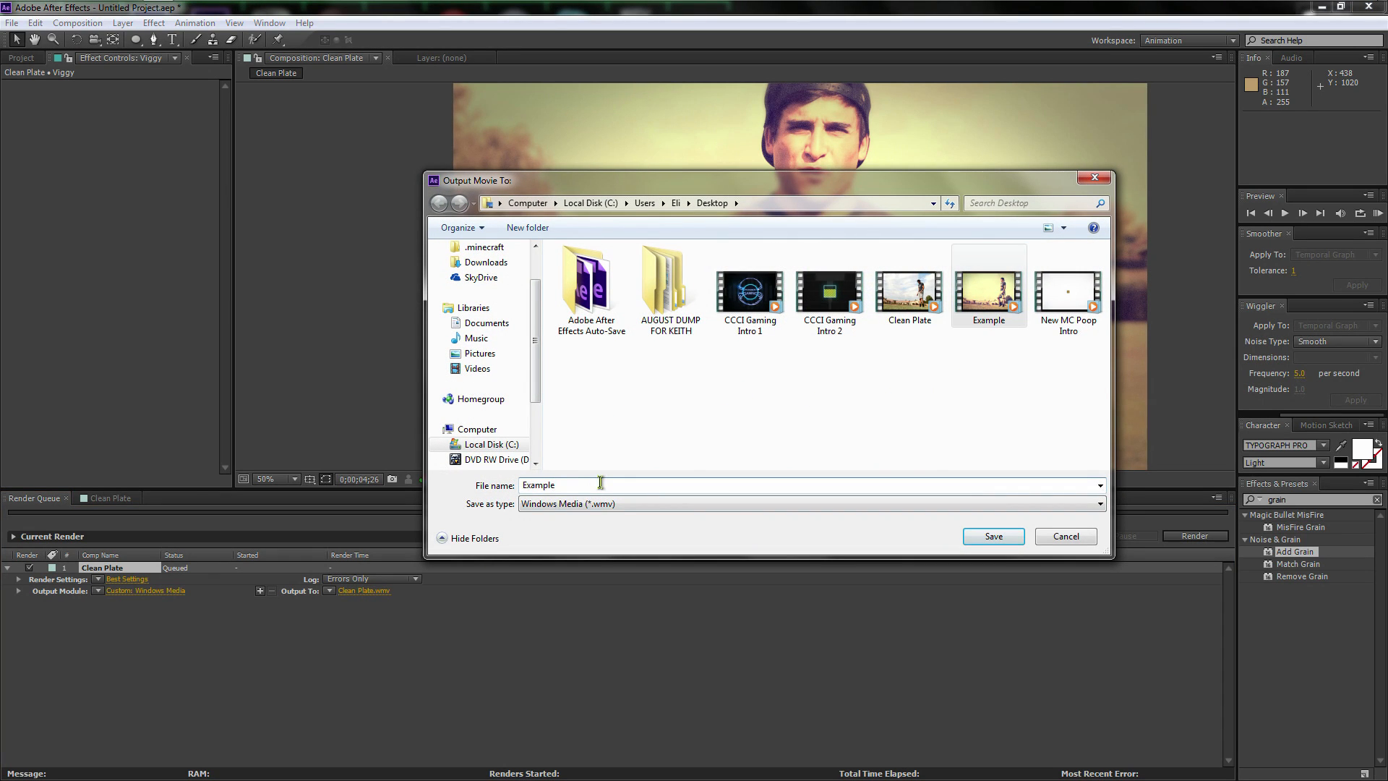
click(993, 537)
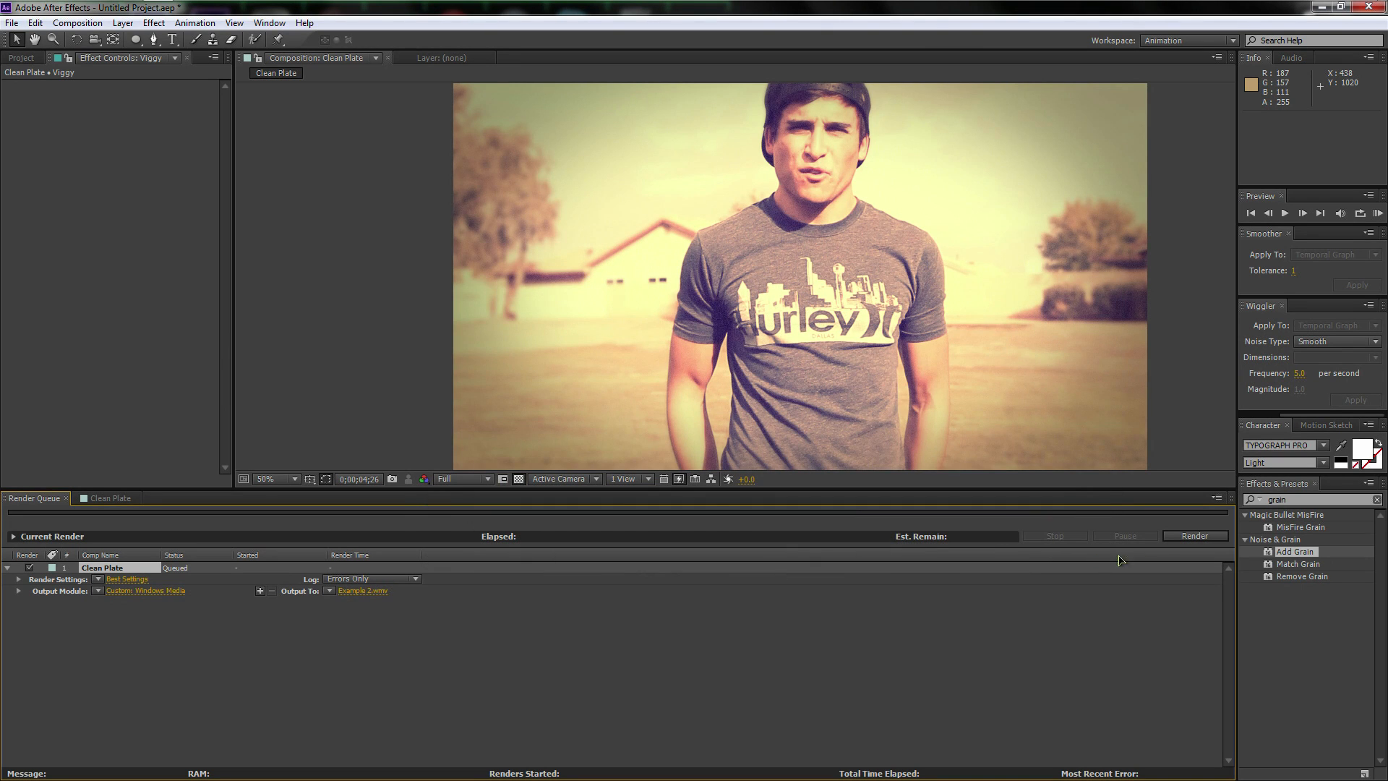
click(1192, 536)
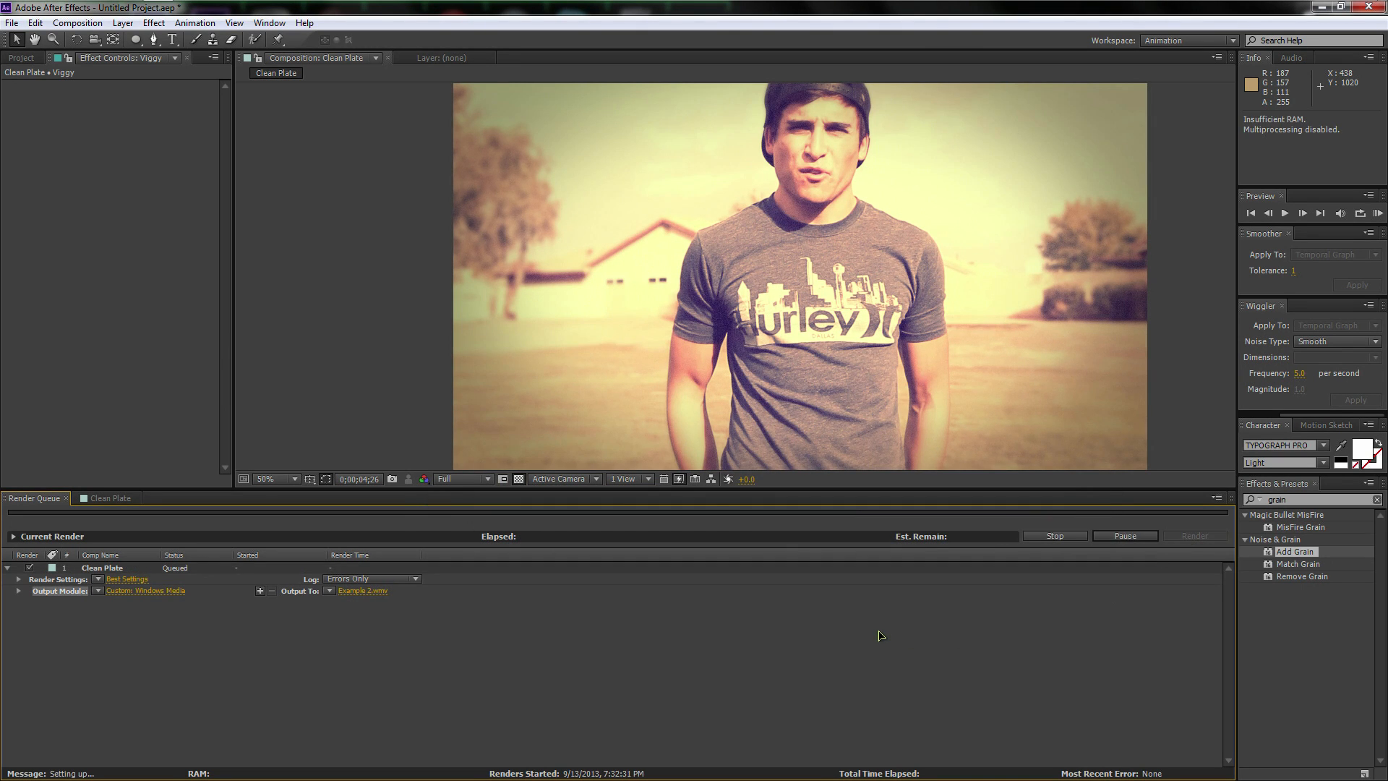